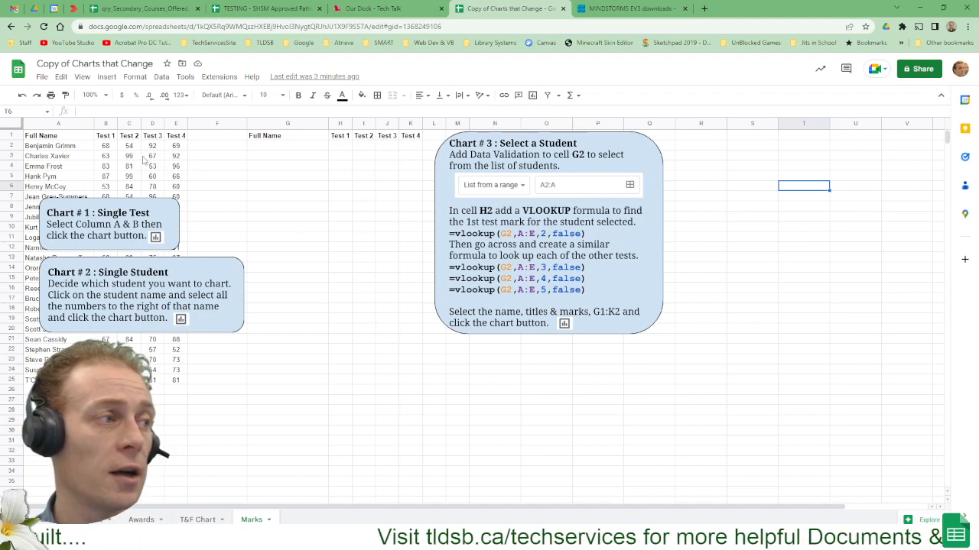
drag(129, 176, 106, 340)
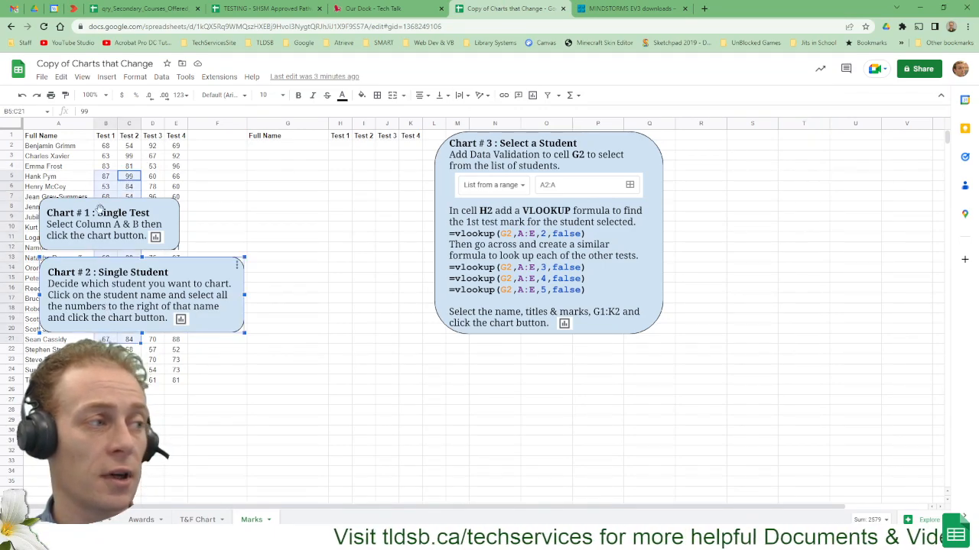
click(335, 218)
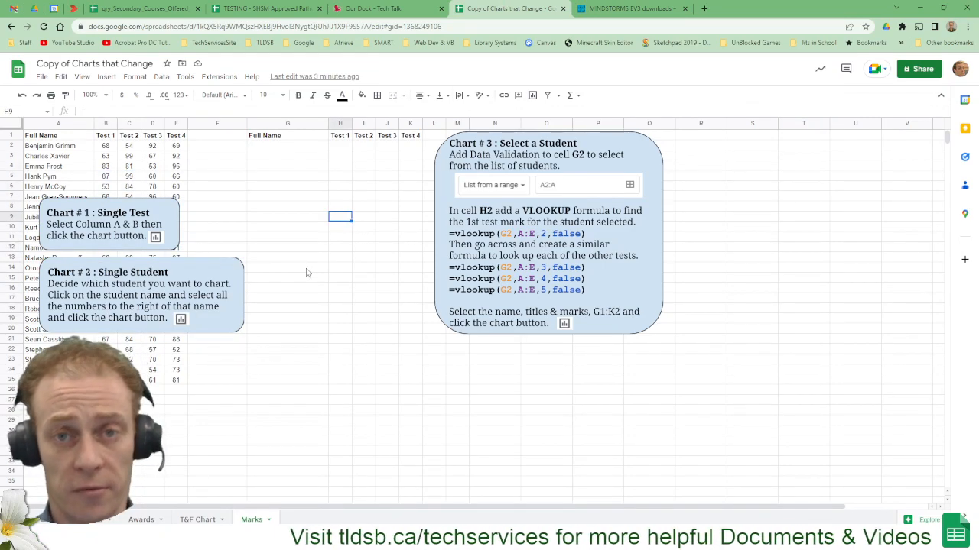
- Add a new data validation rule for cell G2 on the Marks sheet
click(285, 152)
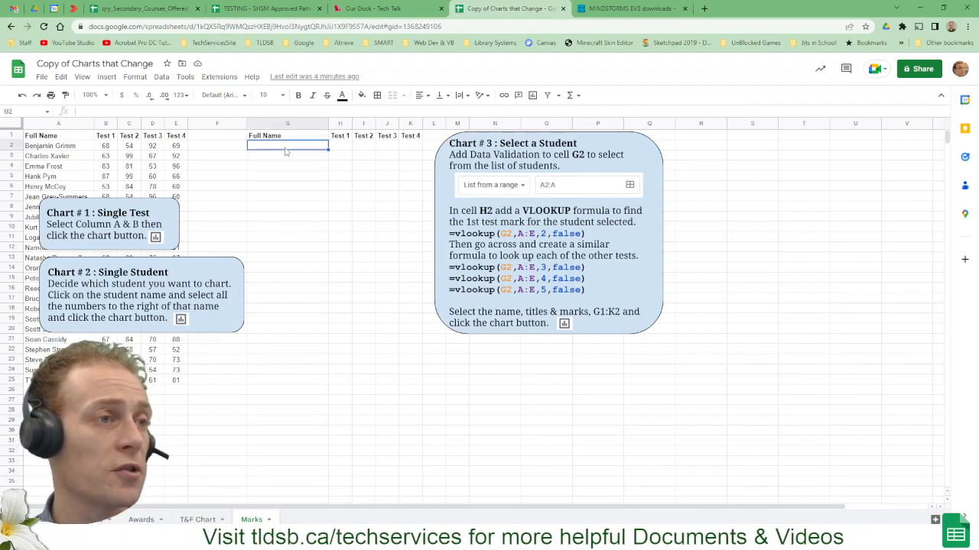
click(161, 77)
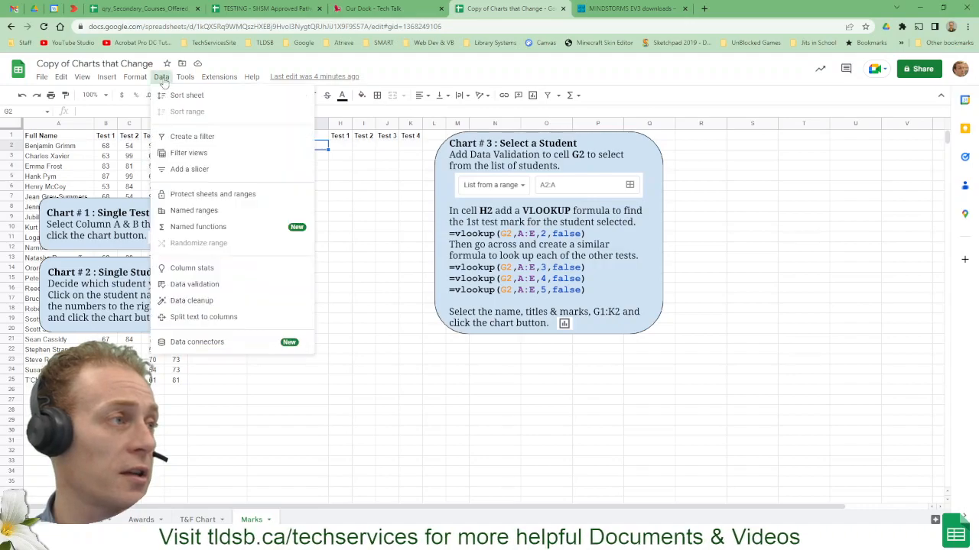
click(193, 288)
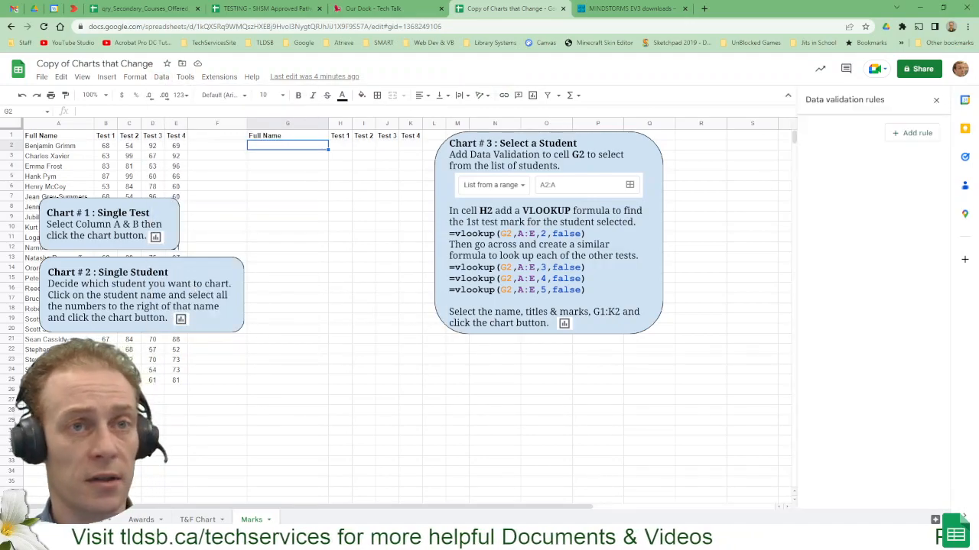
click(915, 142)
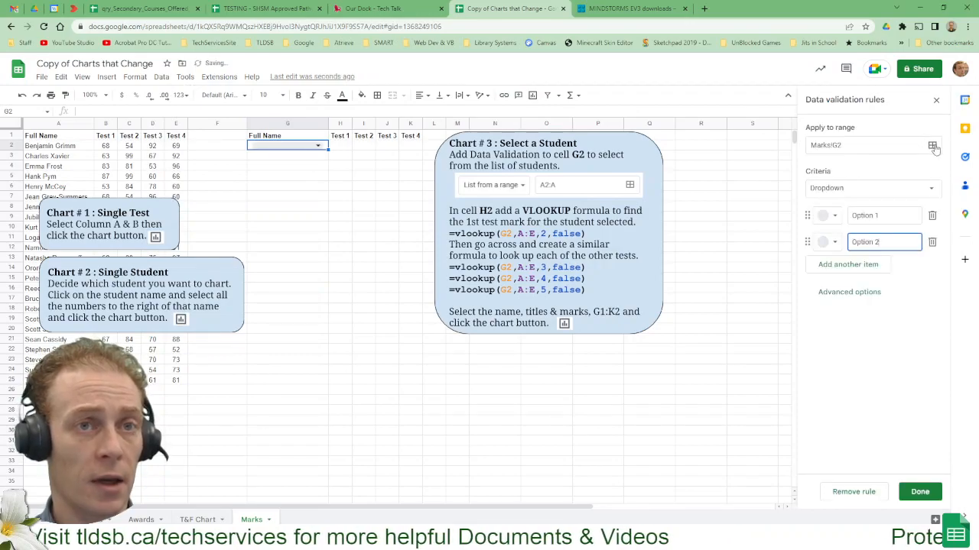
- Set the validation rule's apply-to range to Marks!A2:A and save the rule
click(932, 145)
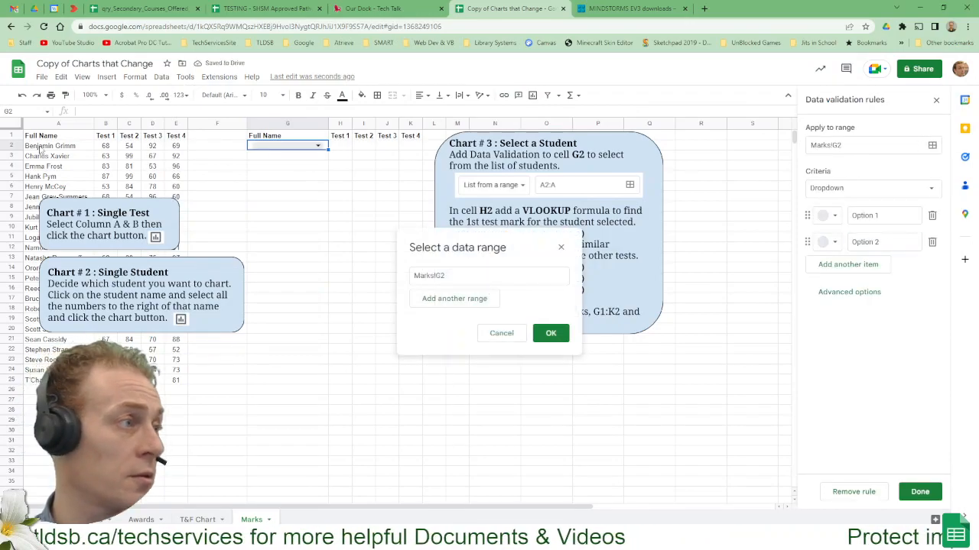
click(52, 124)
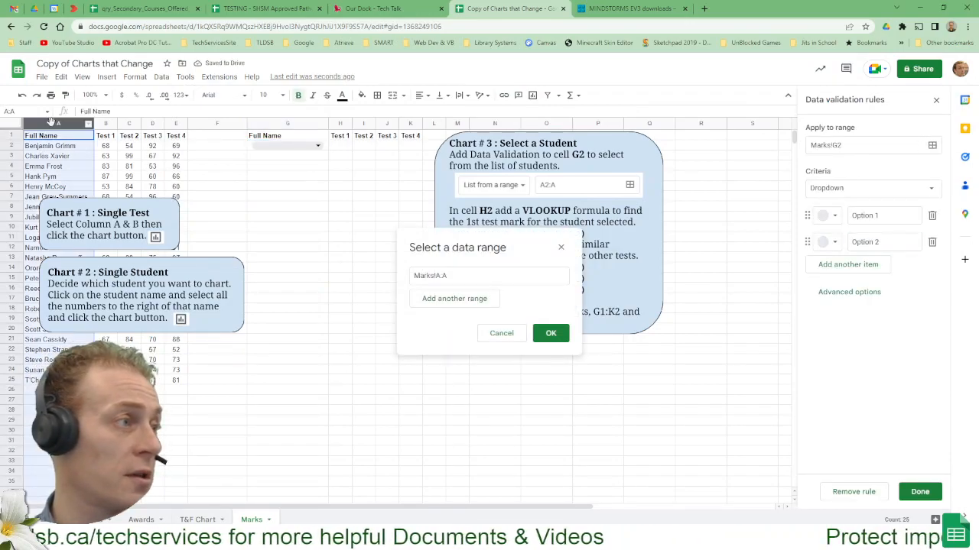
click(439, 277)
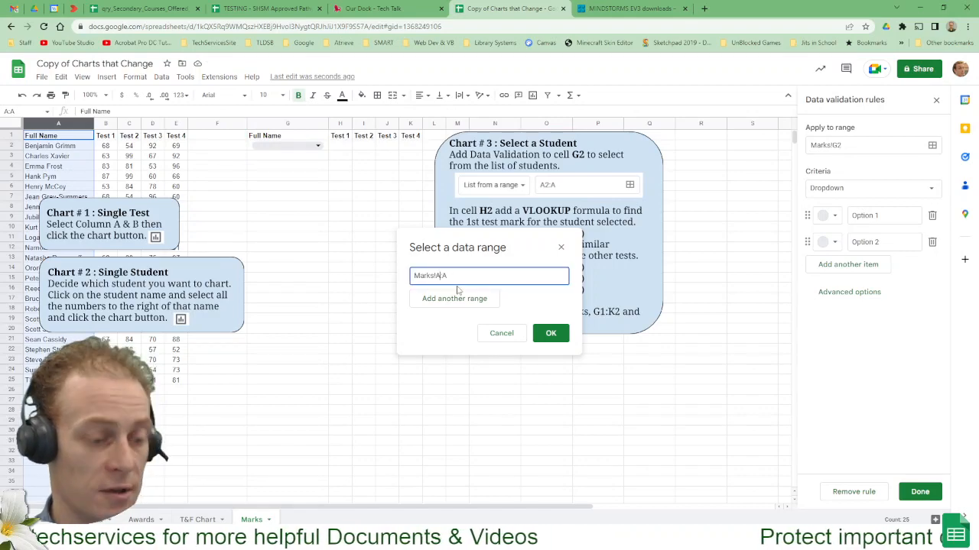
text(2)
click(551, 335)
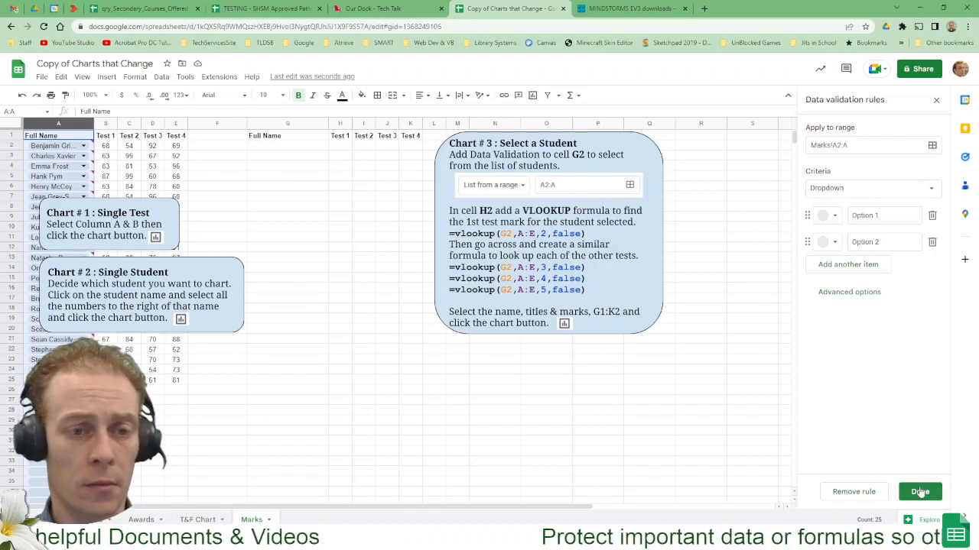
click(920, 492)
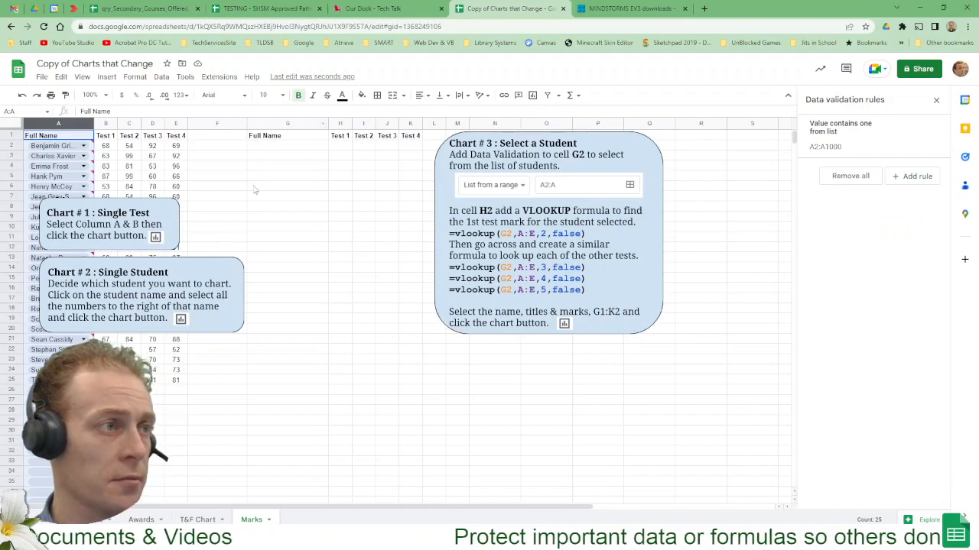
- Reopen the A2:A1000 validation rule and set its criteria to Dropdown (from a range)
click(283, 148)
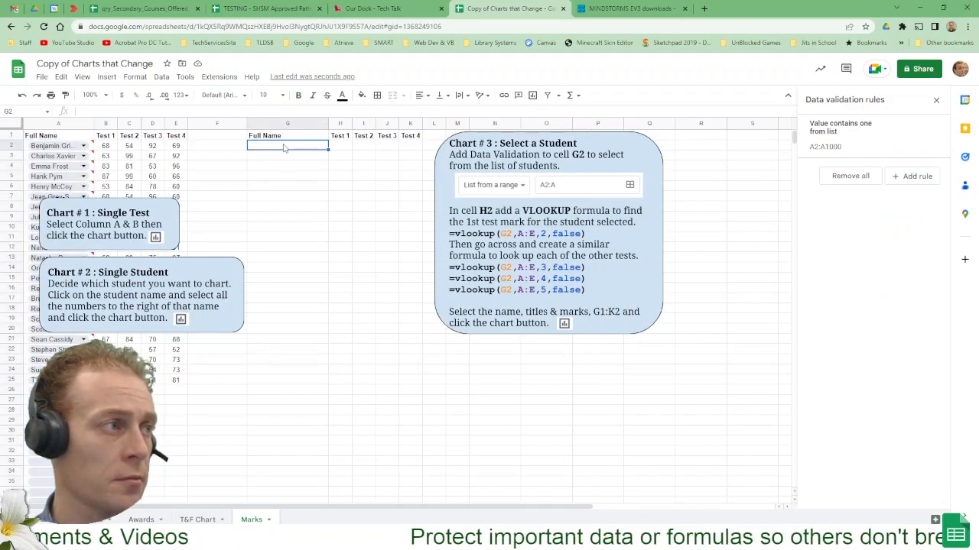
click(882, 145)
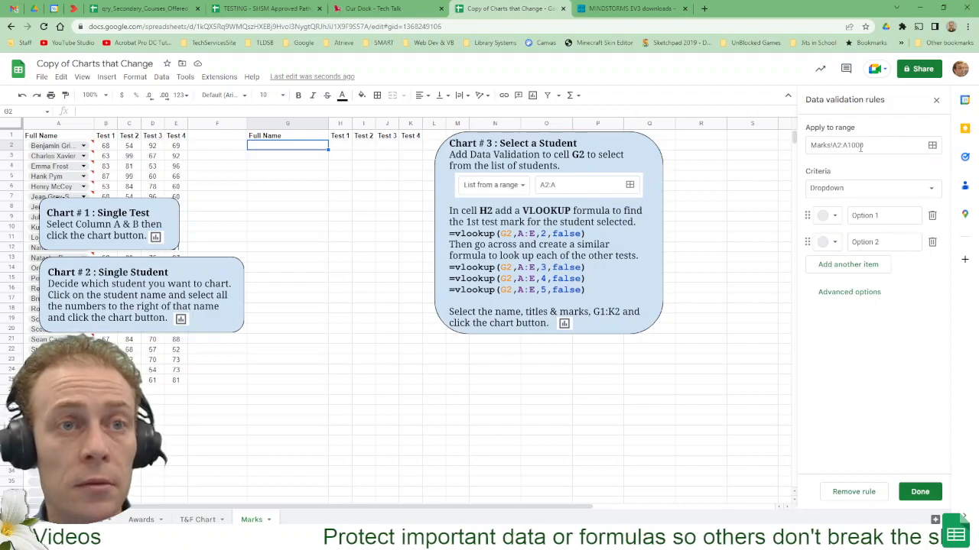
click(942, 192)
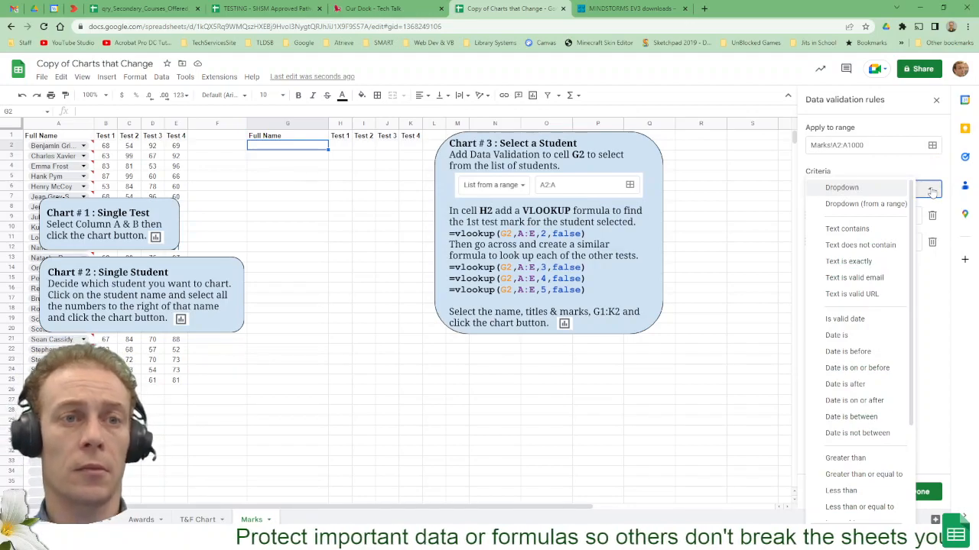
click(885, 204)
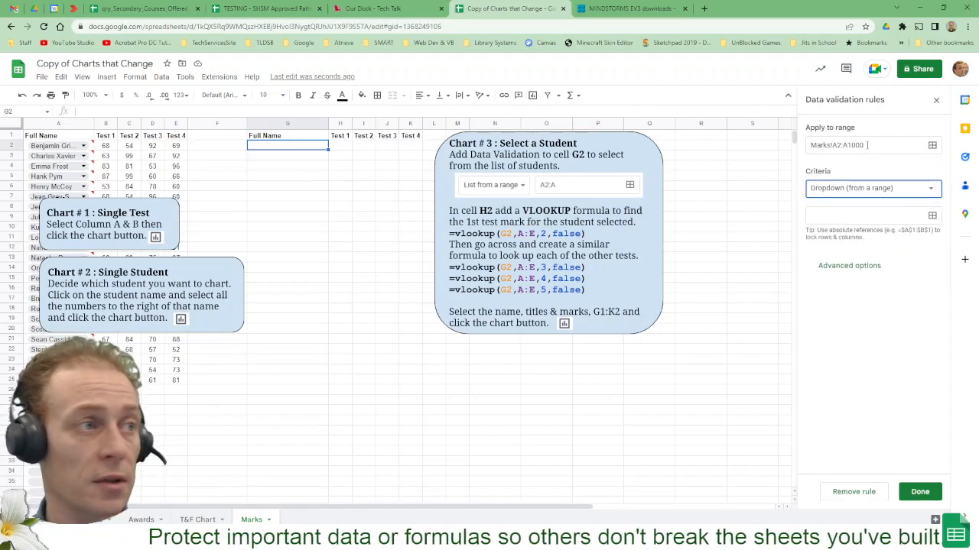
- Set the rule's apply-to range to cell G2 on the Marks sheet
click(867, 145)
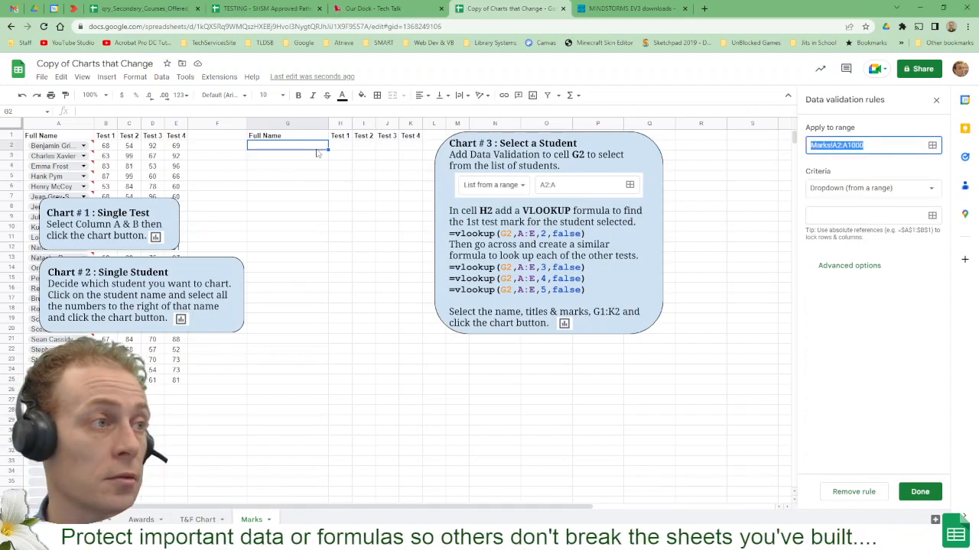
click(321, 149)
click(932, 146)
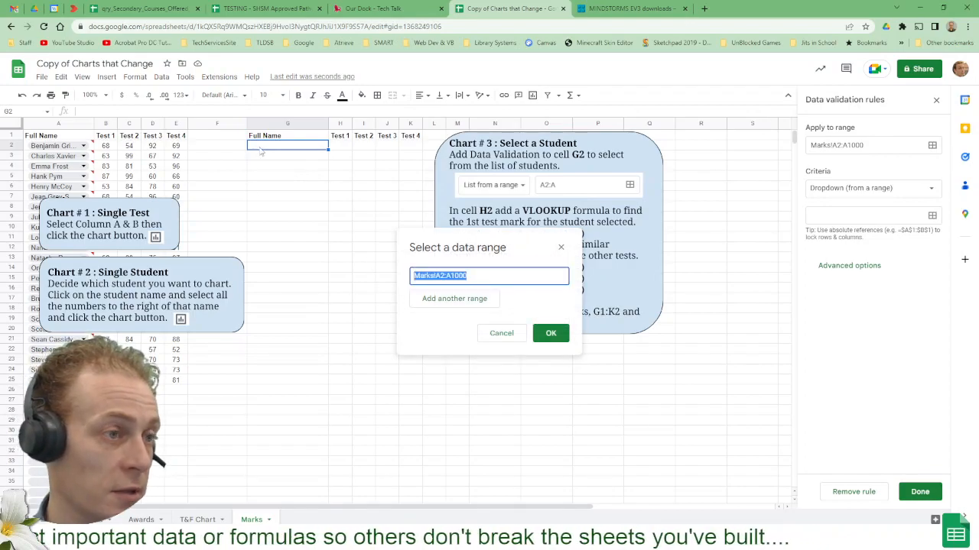
click(261, 151)
click(551, 332)
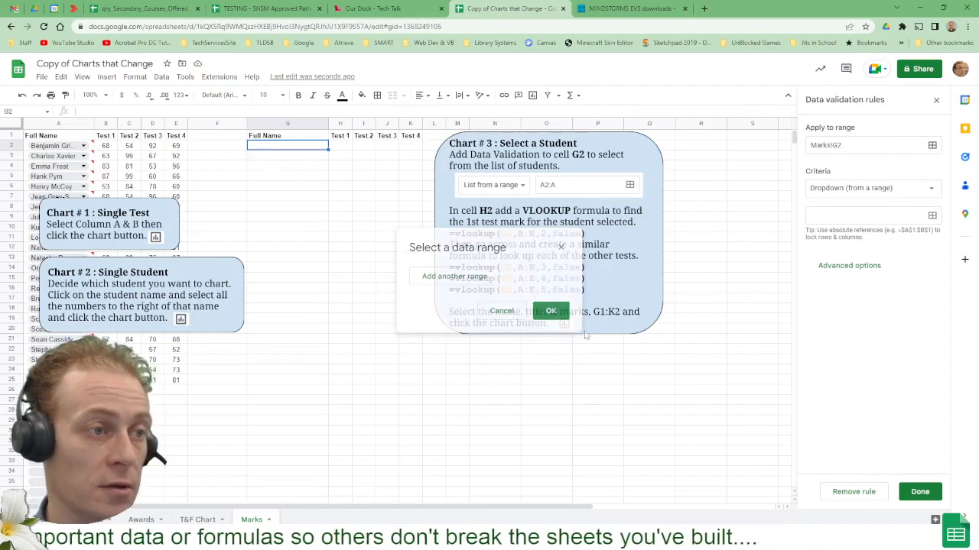
- Set the dropdown's source range to Marks!A2:A and save the validation rule
click(877, 189)
click(878, 188)
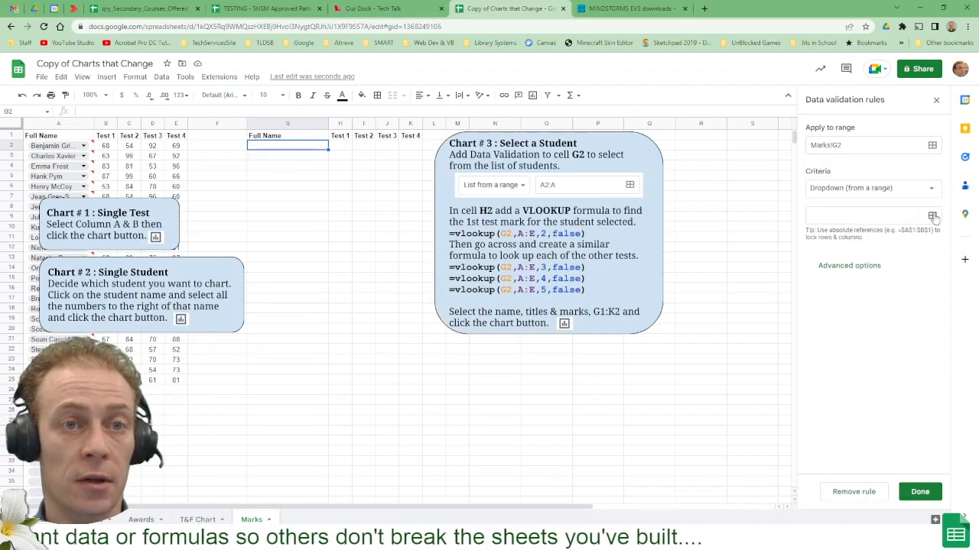
click(932, 215)
click(66, 123)
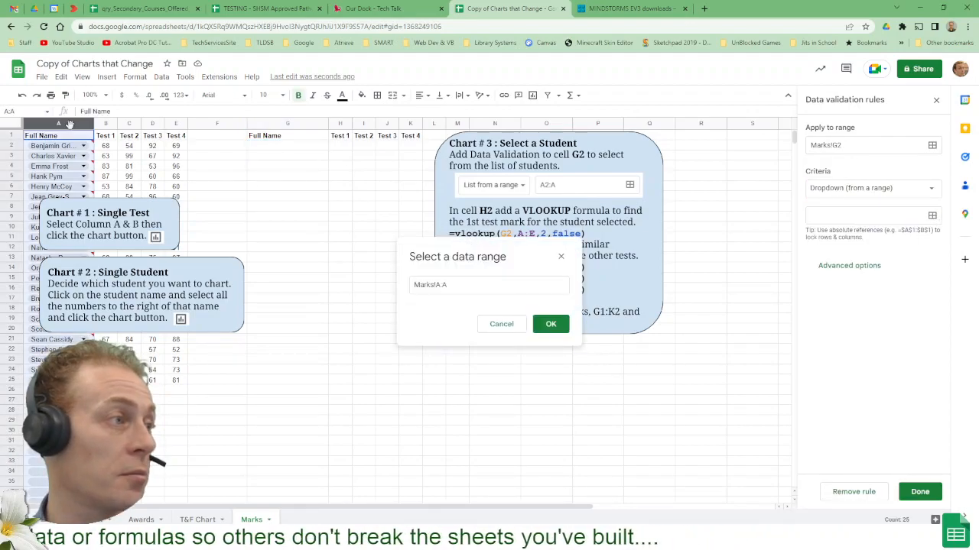
click(436, 285)
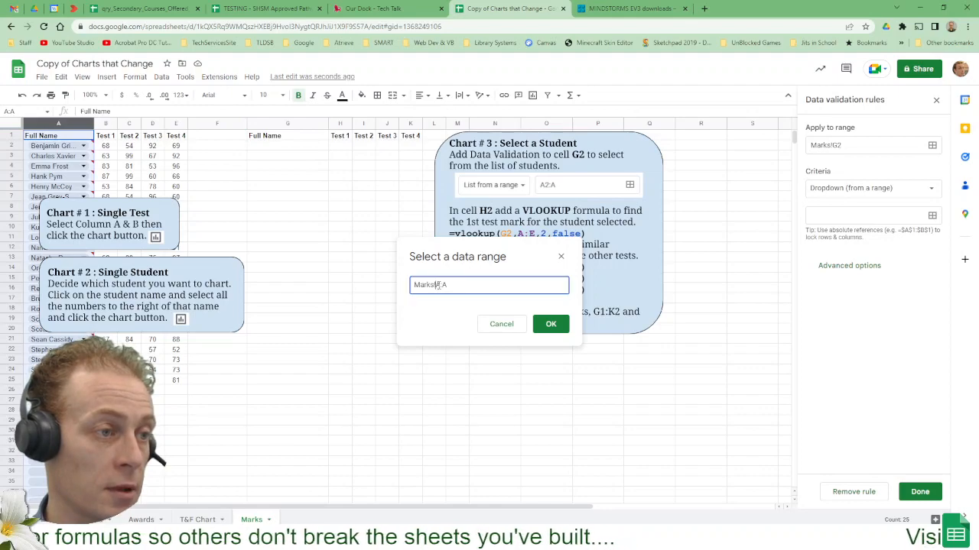
text(2)
click(554, 328)
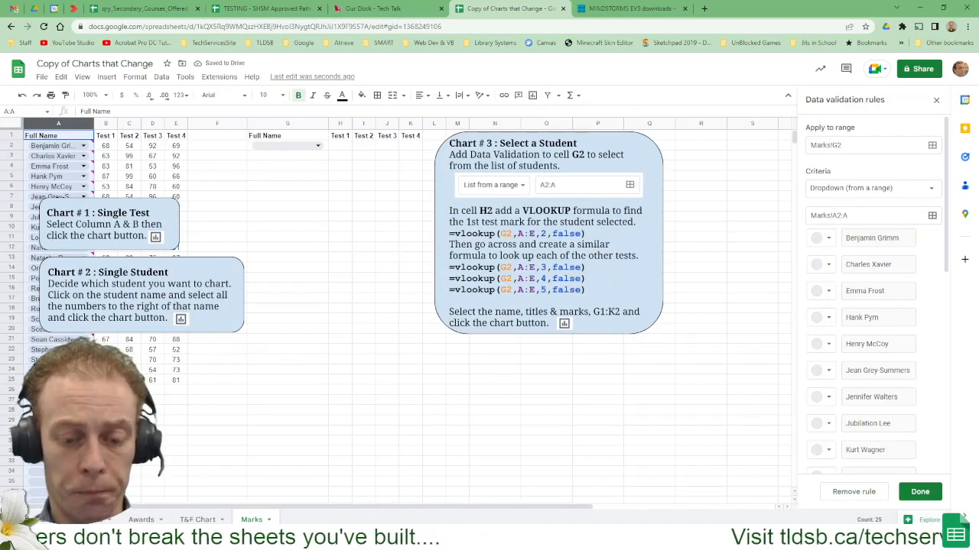
click(922, 489)
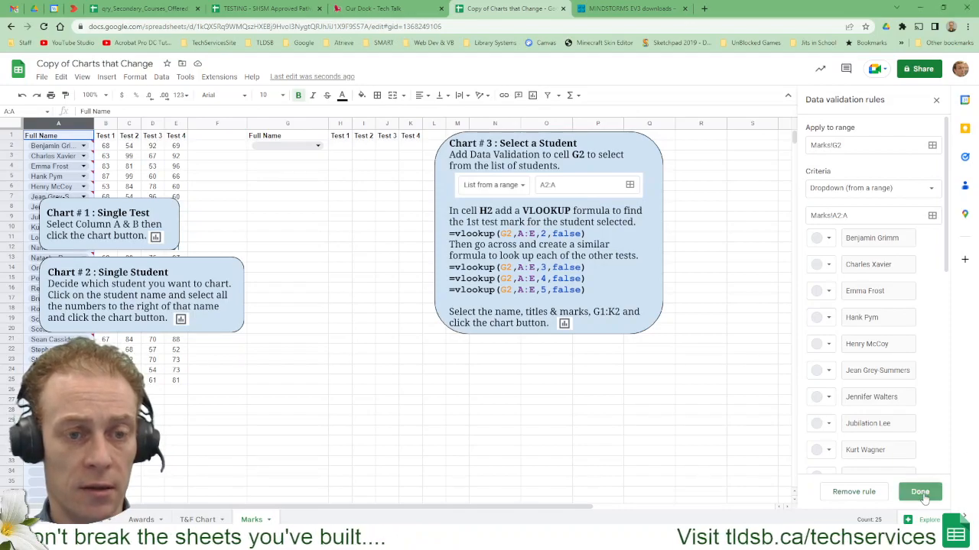
- Delete the leftover validation rule on A2:A1000, close the rules, and check the dropdown list in G2
click(48, 124)
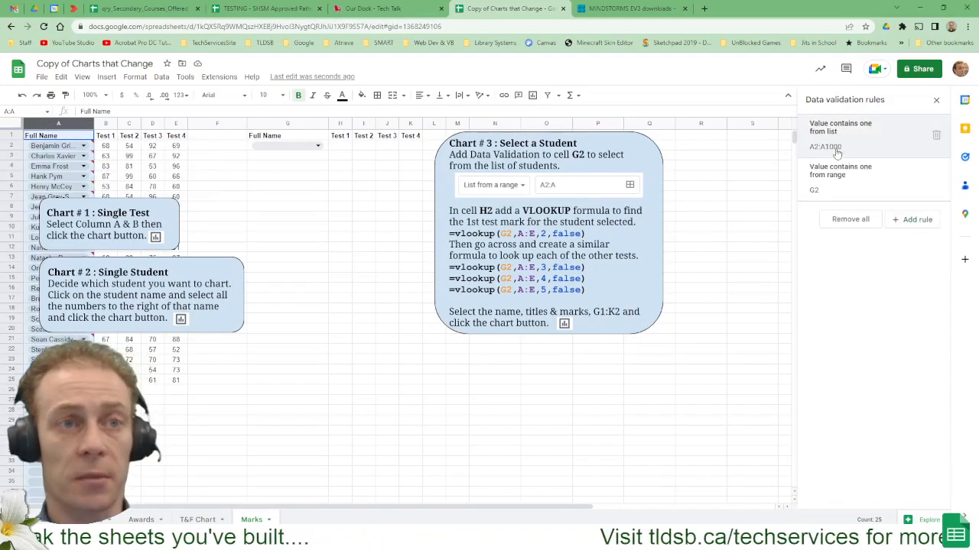
click(937, 136)
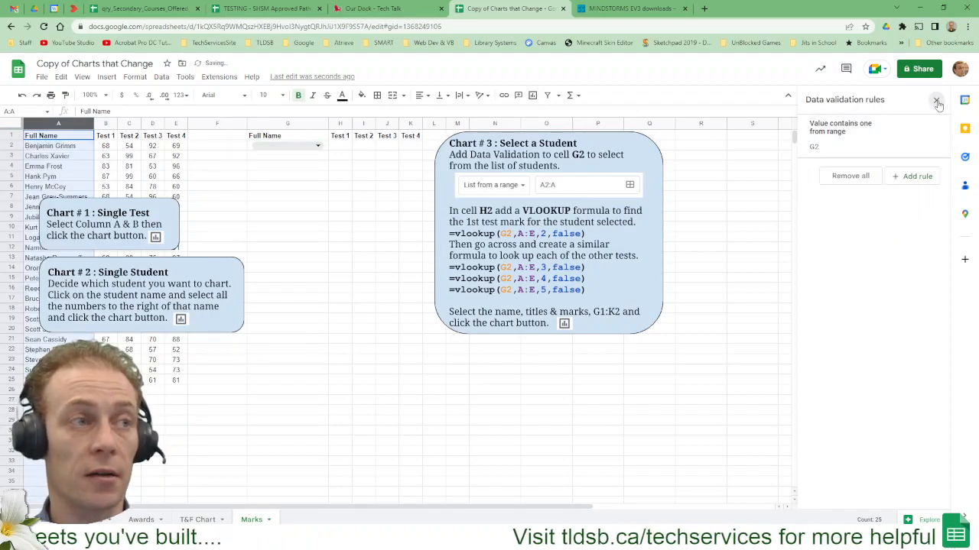
click(936, 100)
click(318, 146)
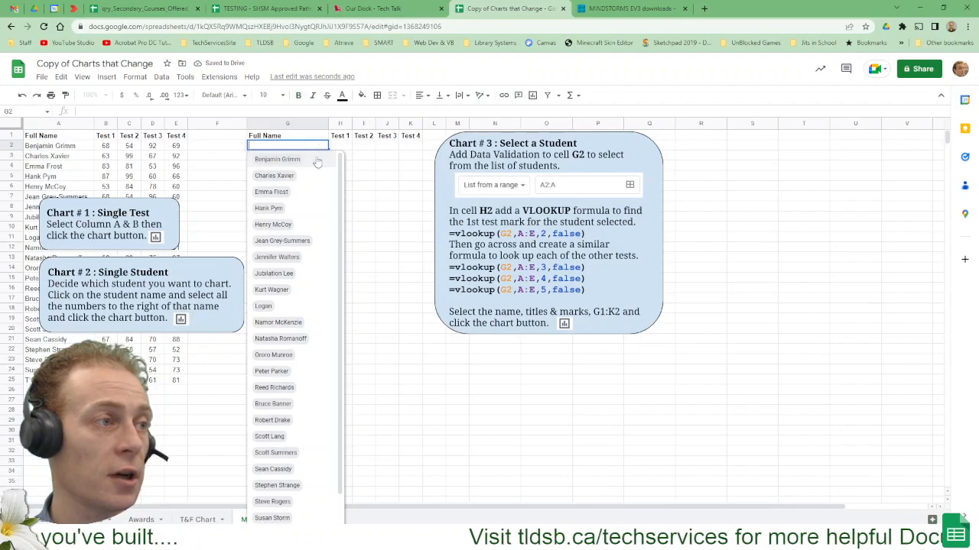
- Enter =vlookup(G2,A:E,2,false) in H2 for the Test 1 mark and select the first student in the G2 dropdown
click(340, 147)
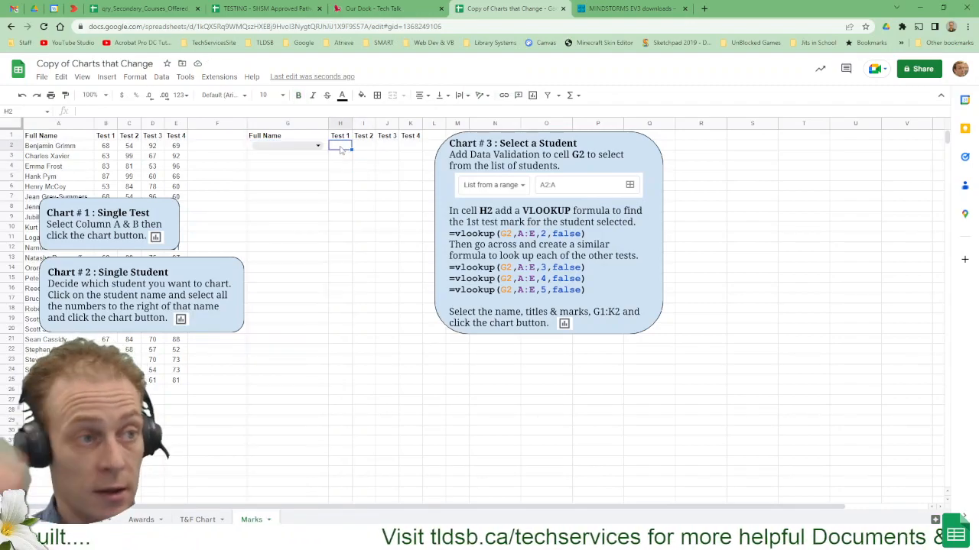
text(=vl)
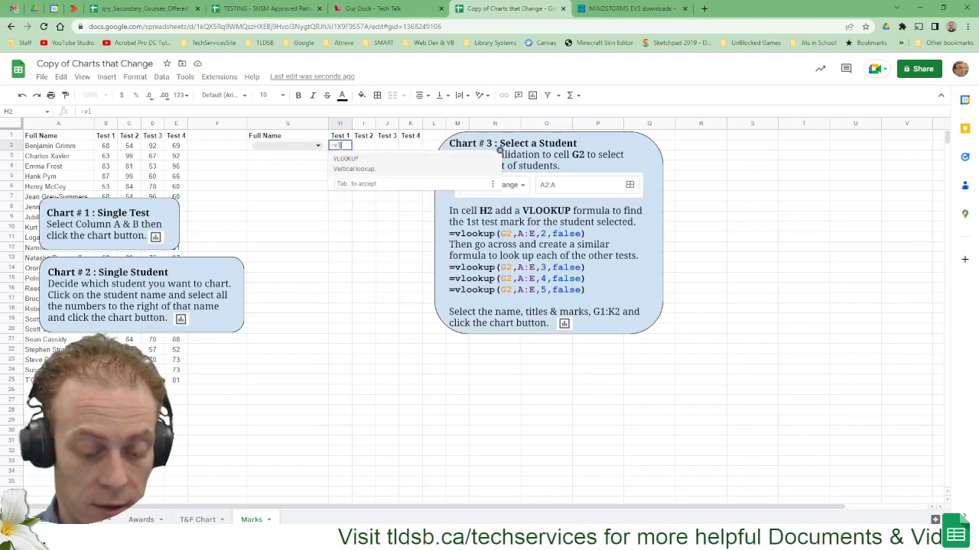
text(ookup)
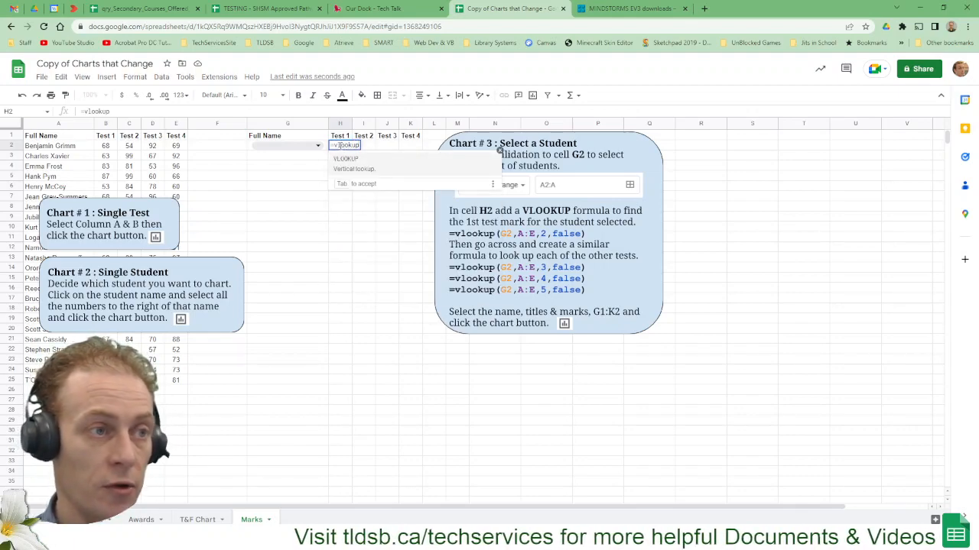
text(()
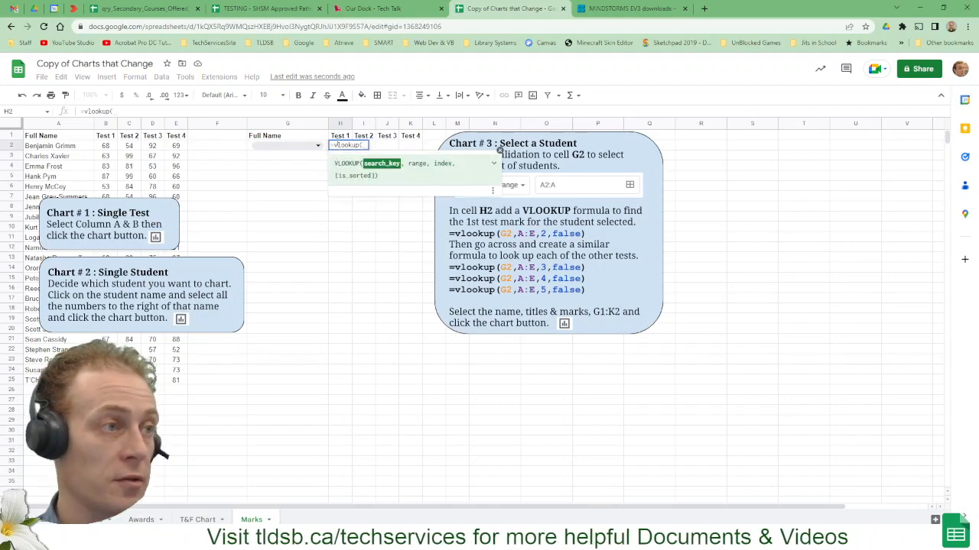
text(g2)
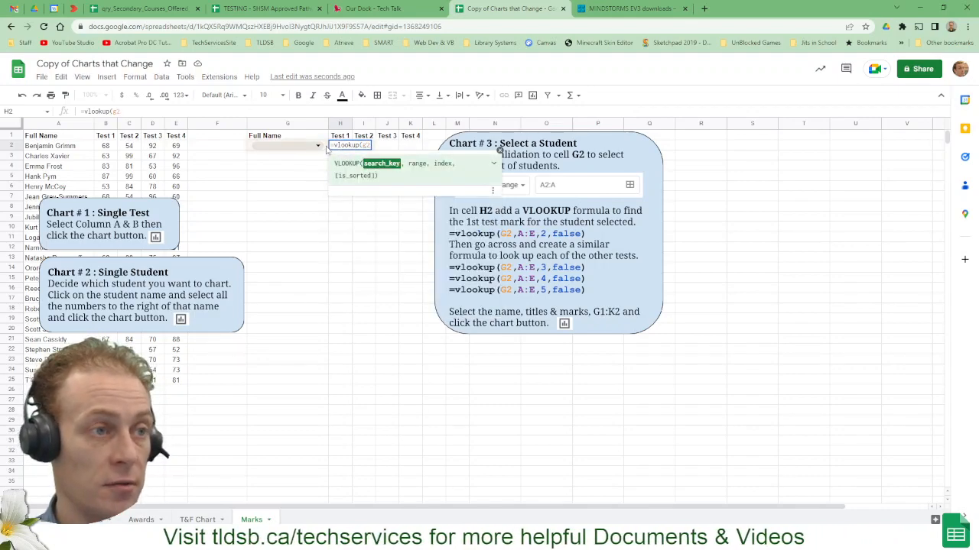
text(,)
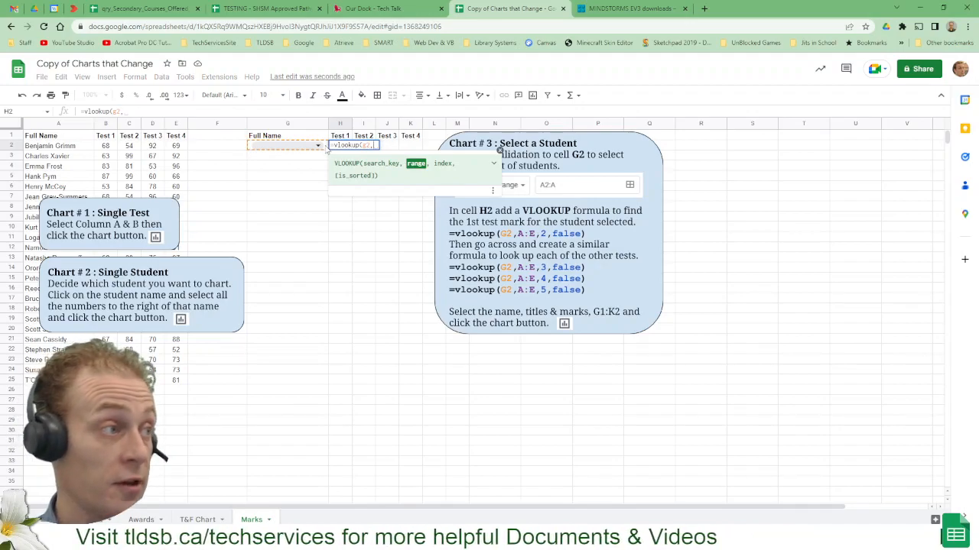
text(A:E)
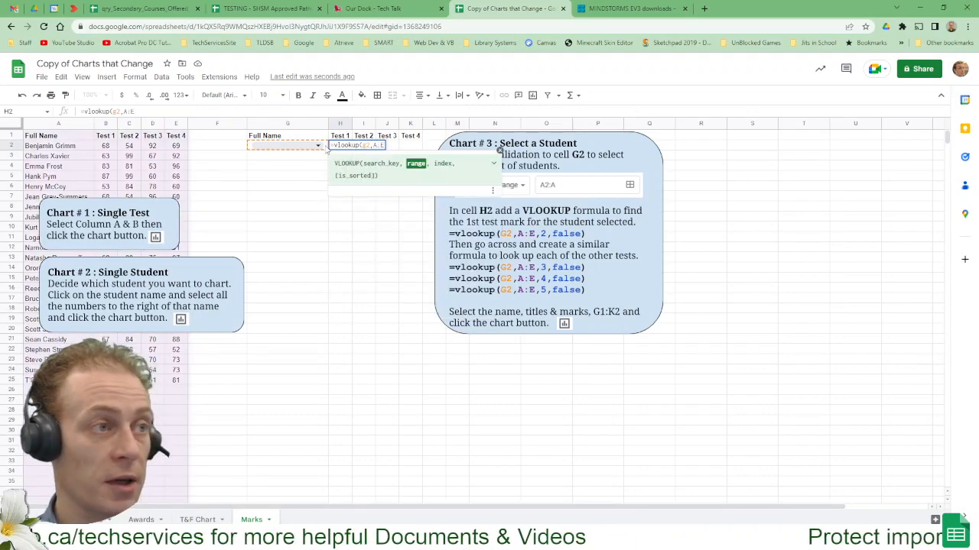
text(,)
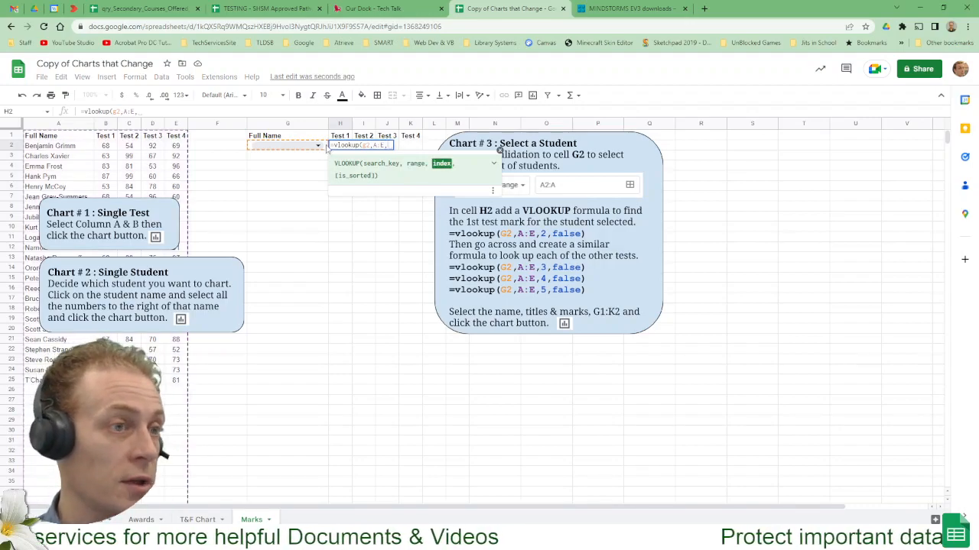
text(2,)
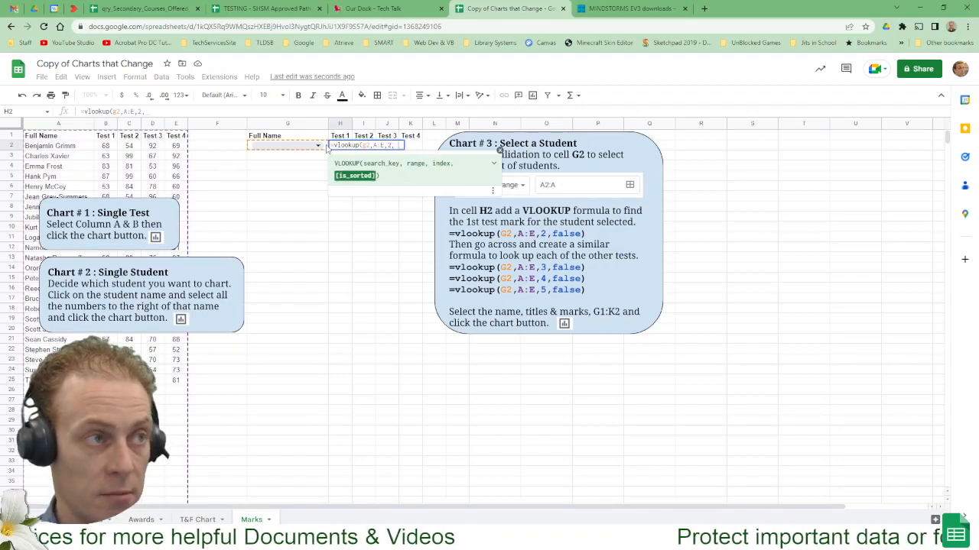
text(false)
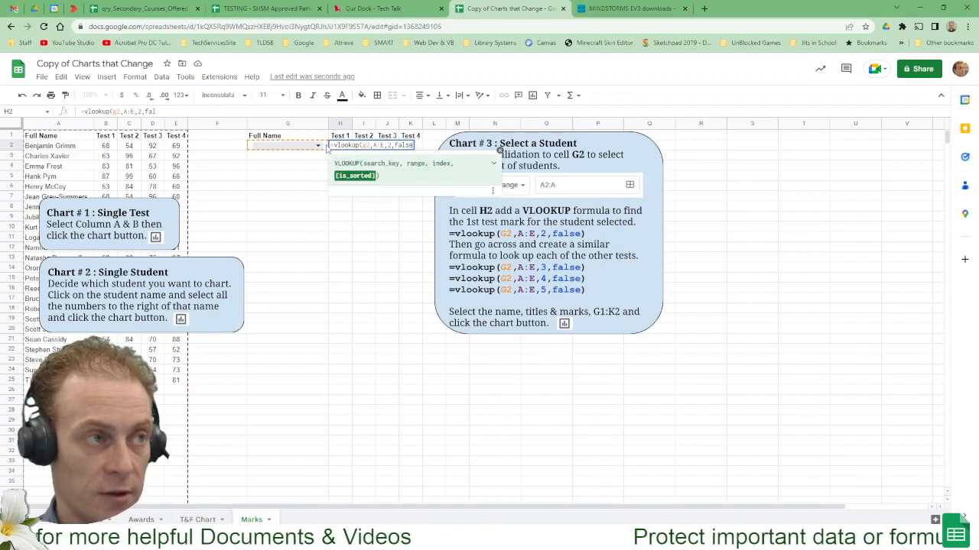
text())
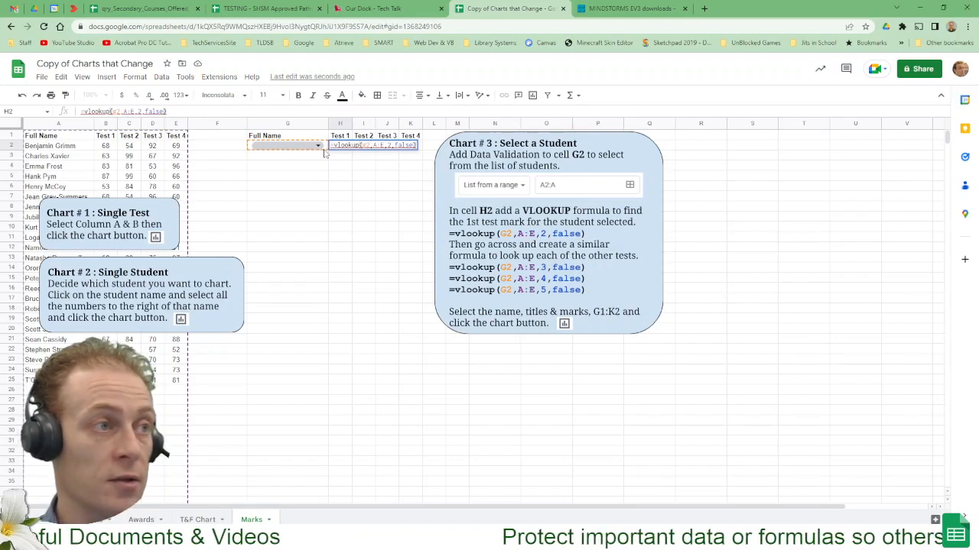
key(Return)
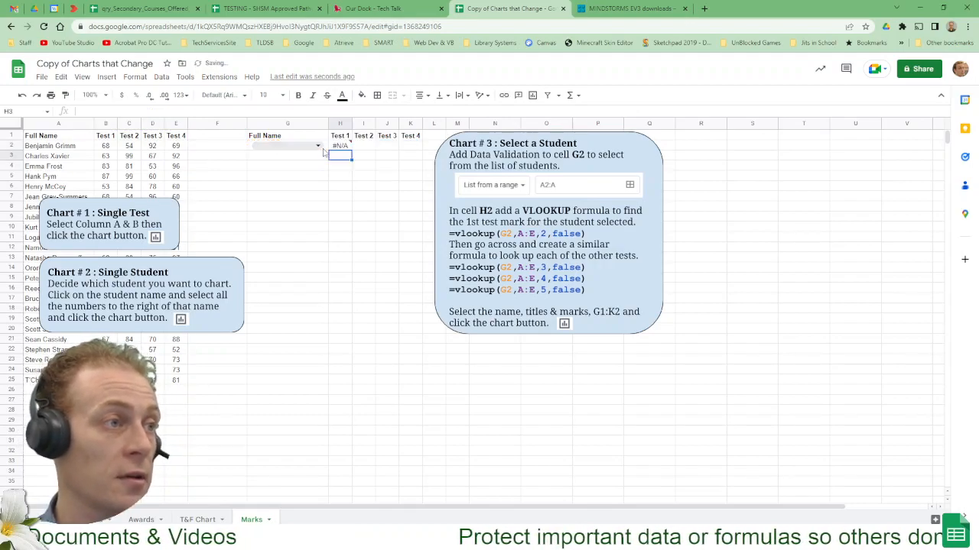
click(317, 145)
click(291, 162)
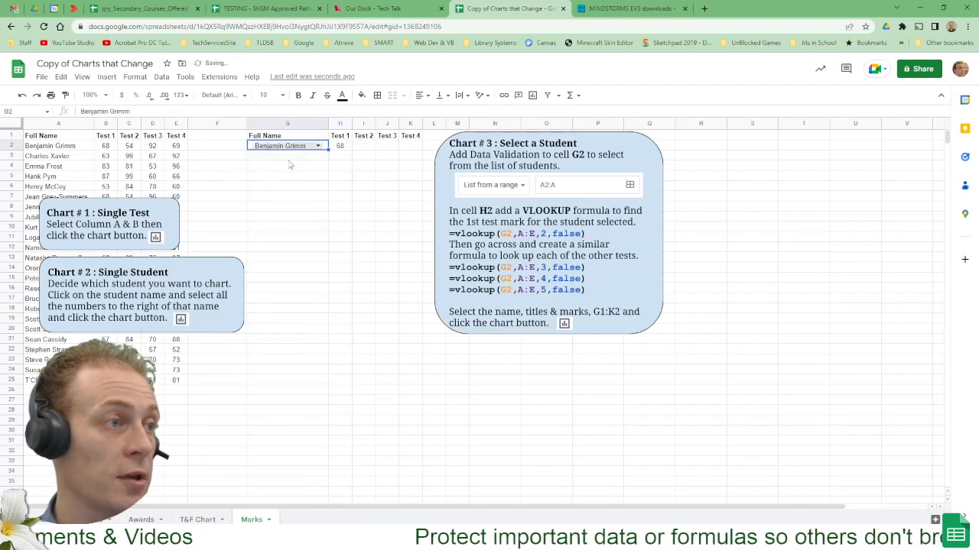
- Copy the formula text from H2 into I2 and change its column index to 3 for the Test 2 mark
click(347, 147)
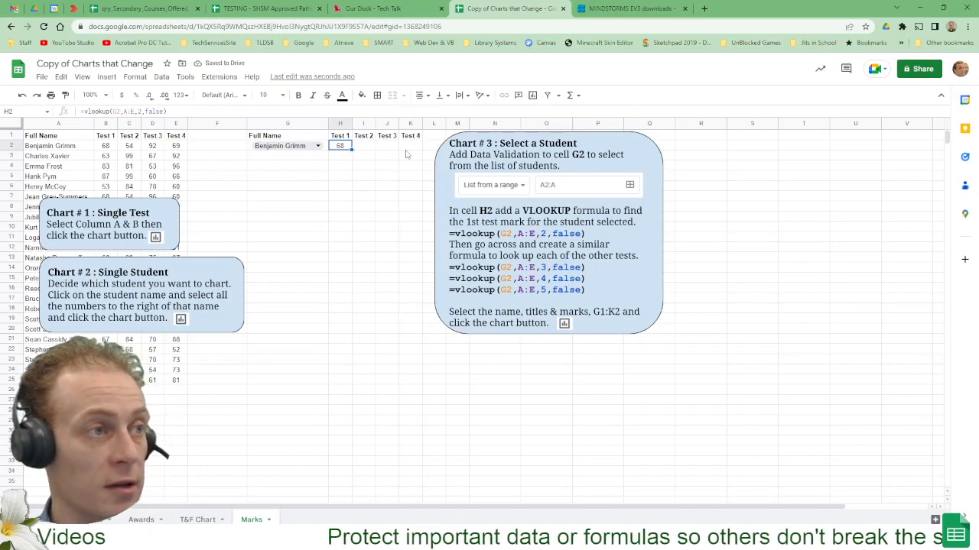
click(138, 112)
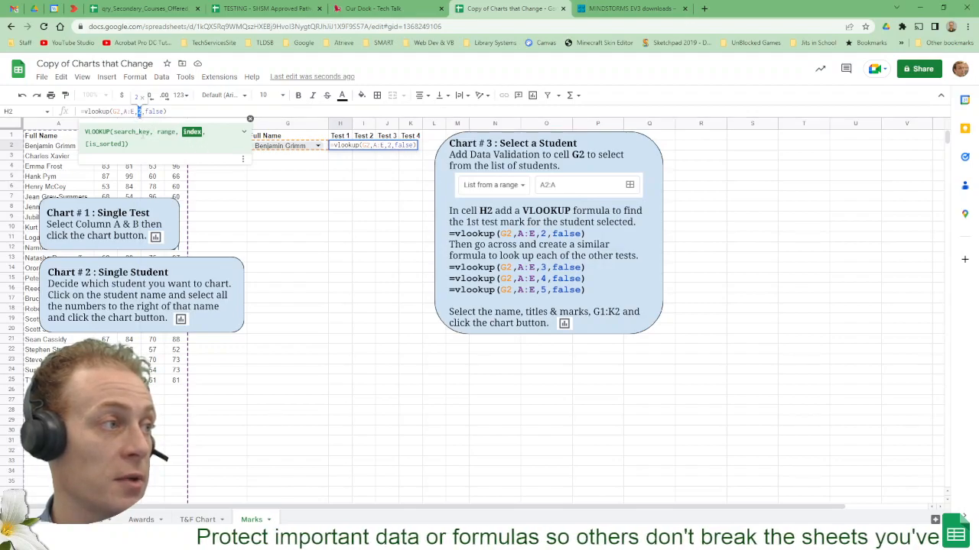
click(182, 111)
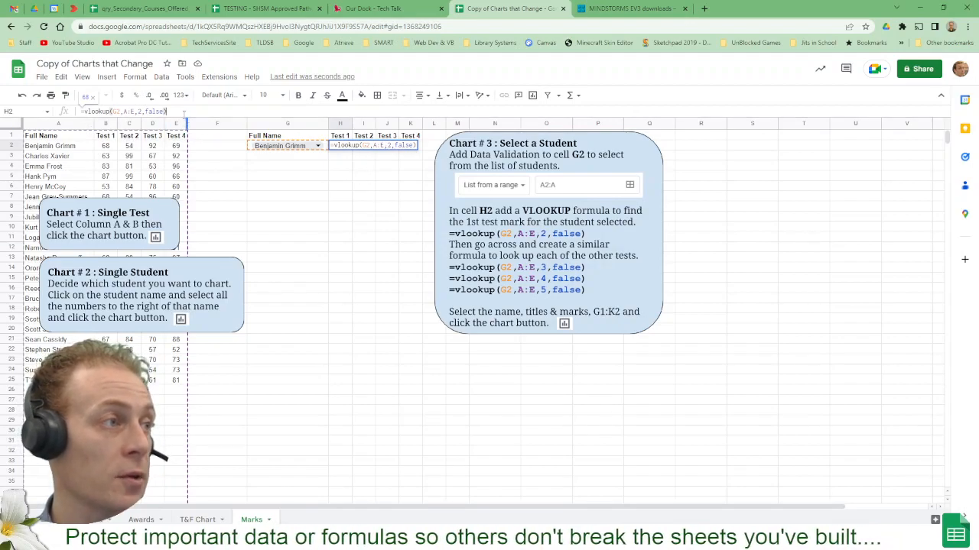
drag(183, 112, 80, 112)
key(ctrl+c)
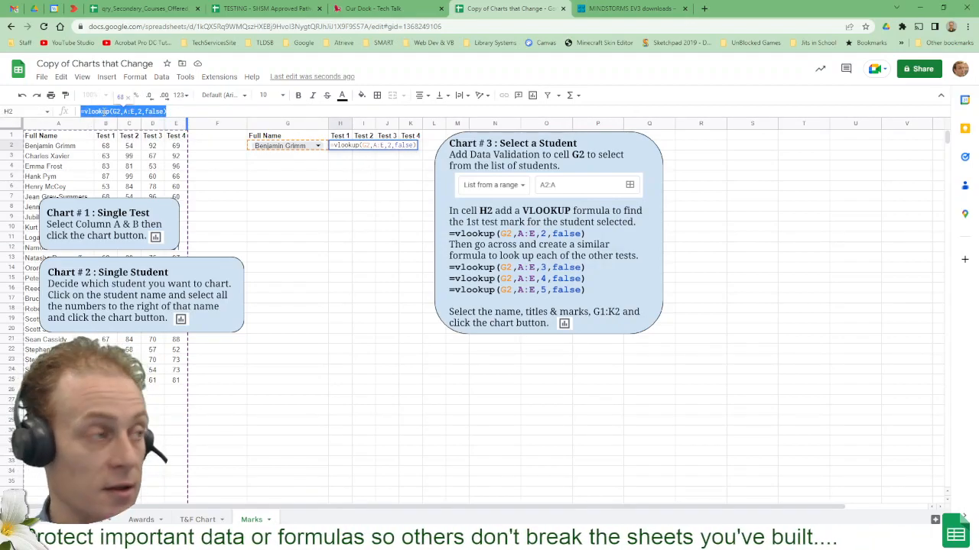
key(Escape)
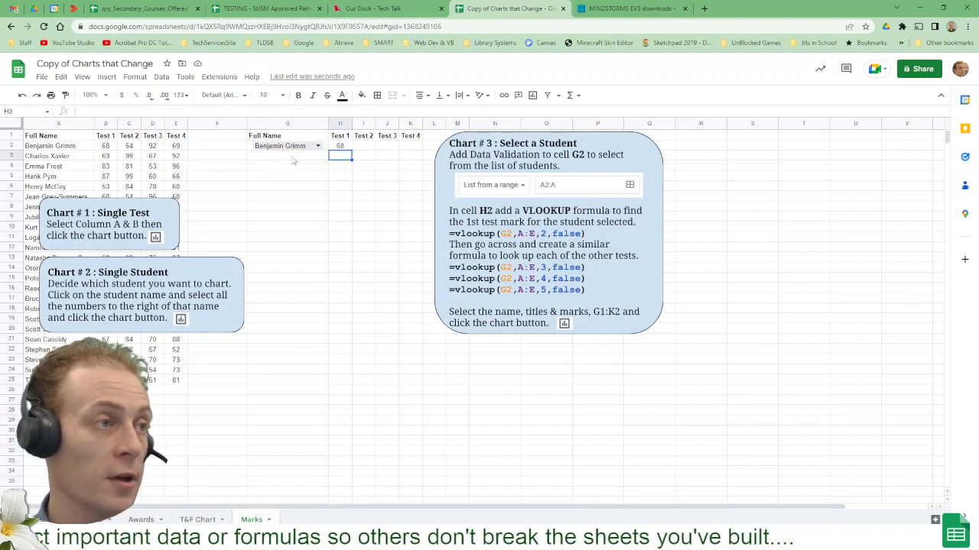
click(371, 147)
key(ctrl+v)
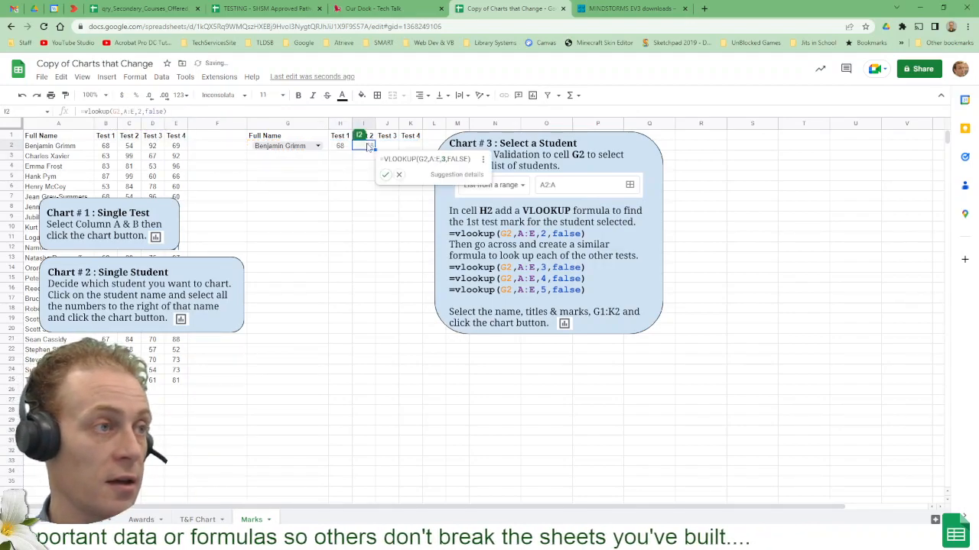
text(3,false)
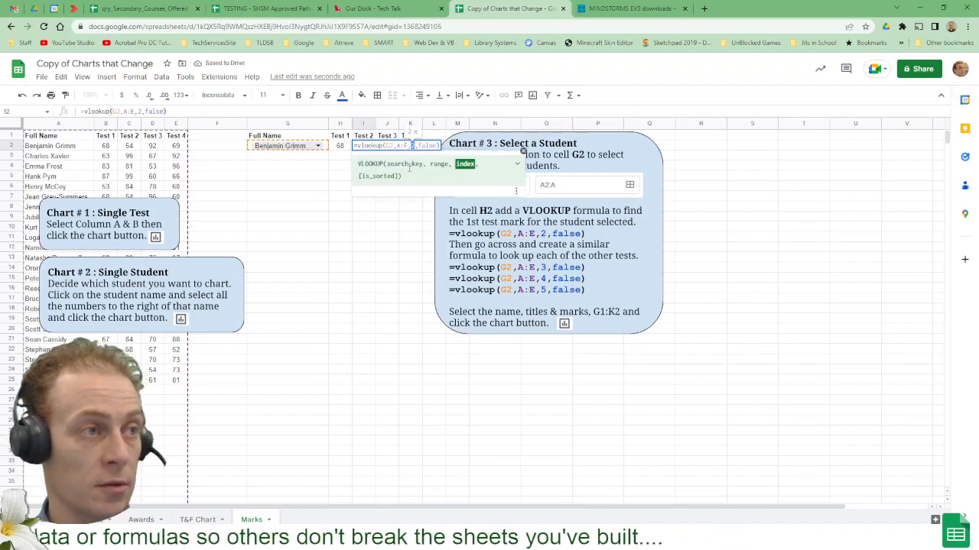
text(3)
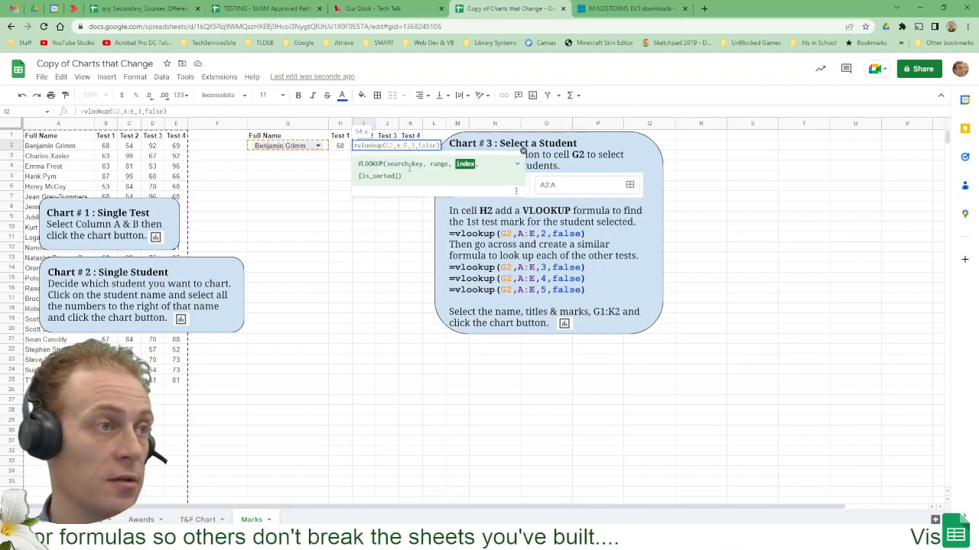
key(Return)
- Paste the copied VLOOKUP formula into J2 and set its column index to 4 for Test 3
click(388, 146)
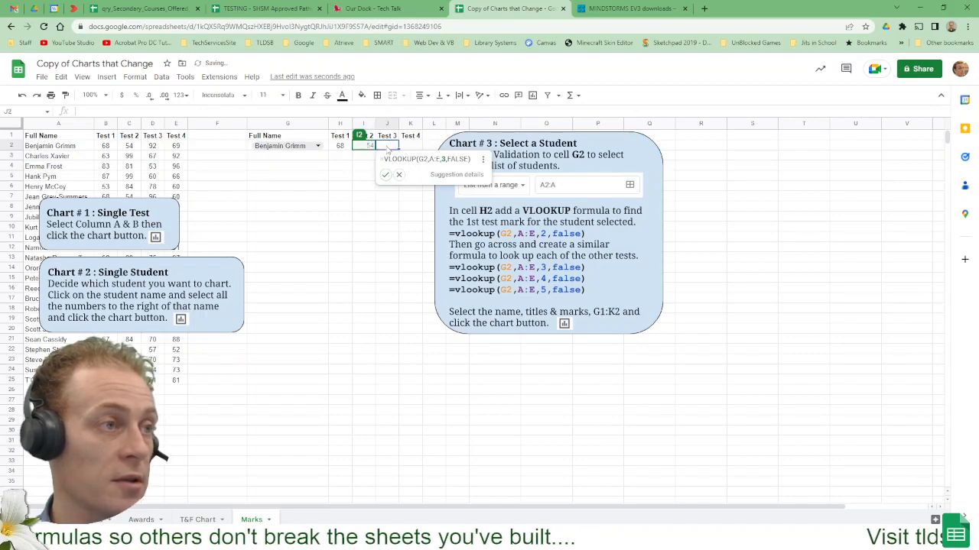
key(ctrl+v)
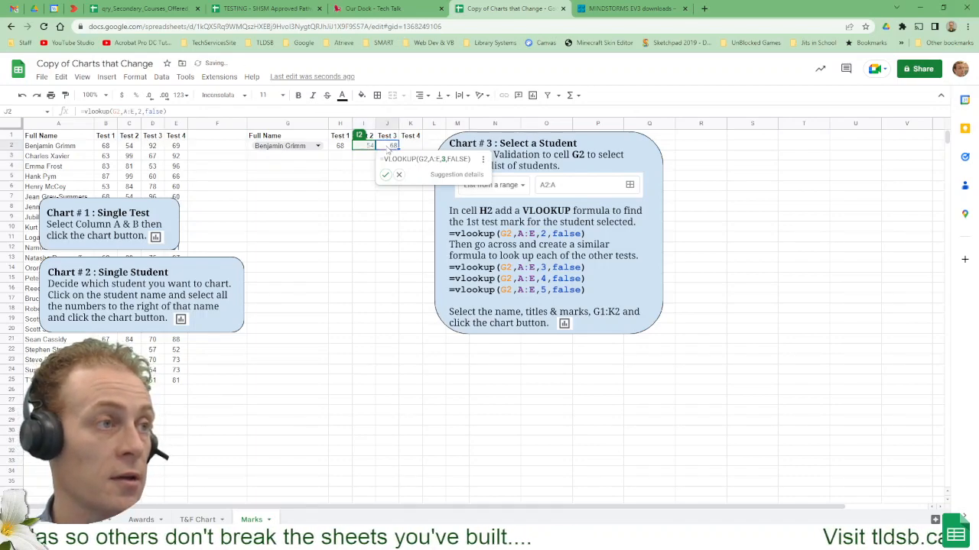
double_click(388, 146)
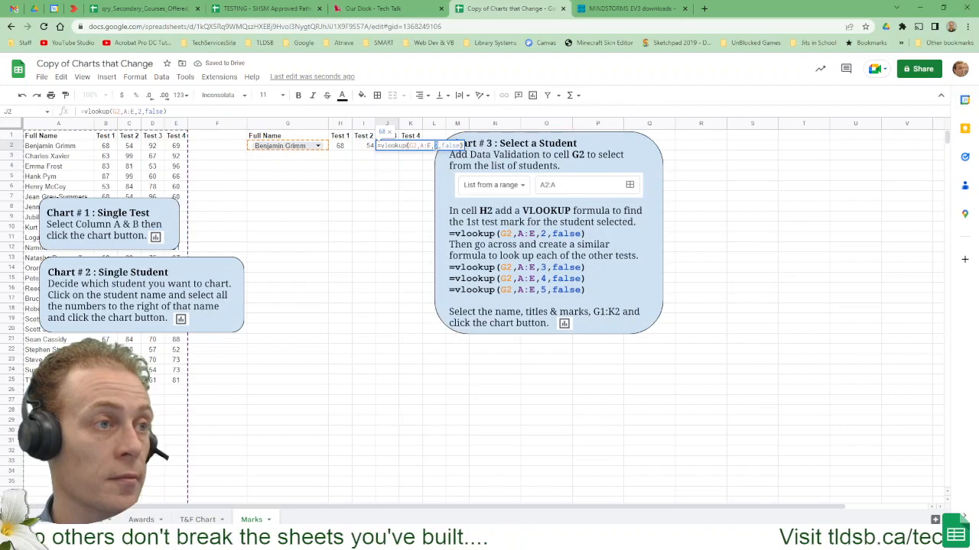
text(4)
key(Return)
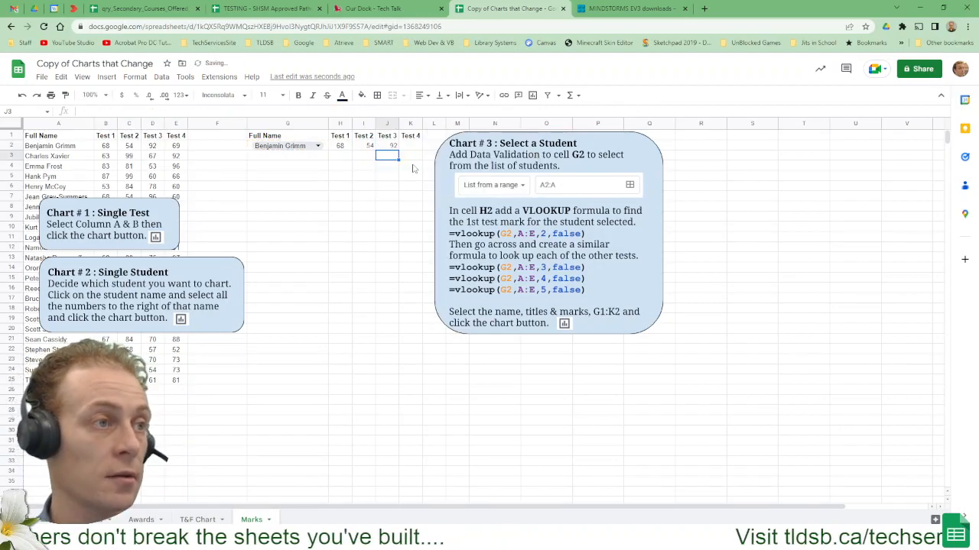
- Add the VLOOKUP formula with column index 5 to K2 for Test 4 and compare the results with B2:E2
click(413, 148)
text(=vlookup(G2,A:E,2,false)
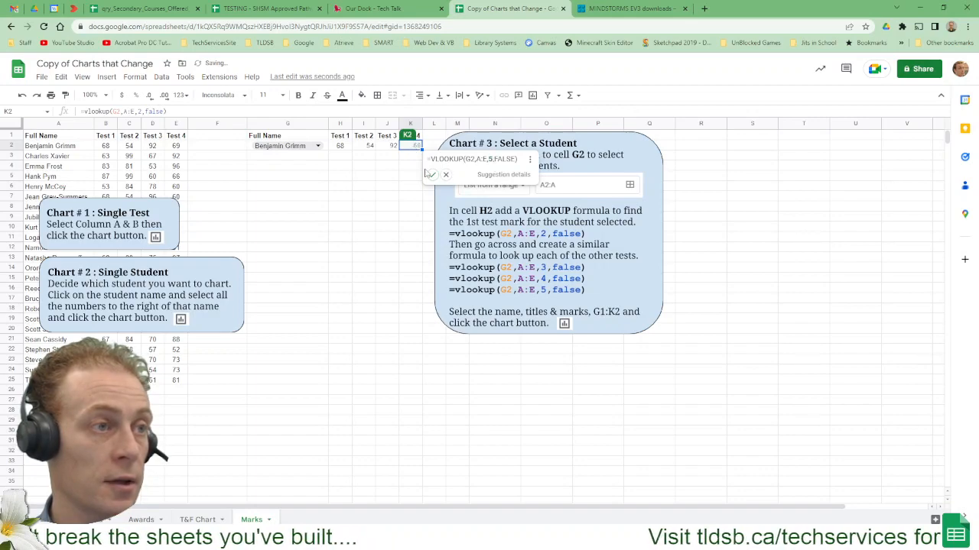
click(432, 174)
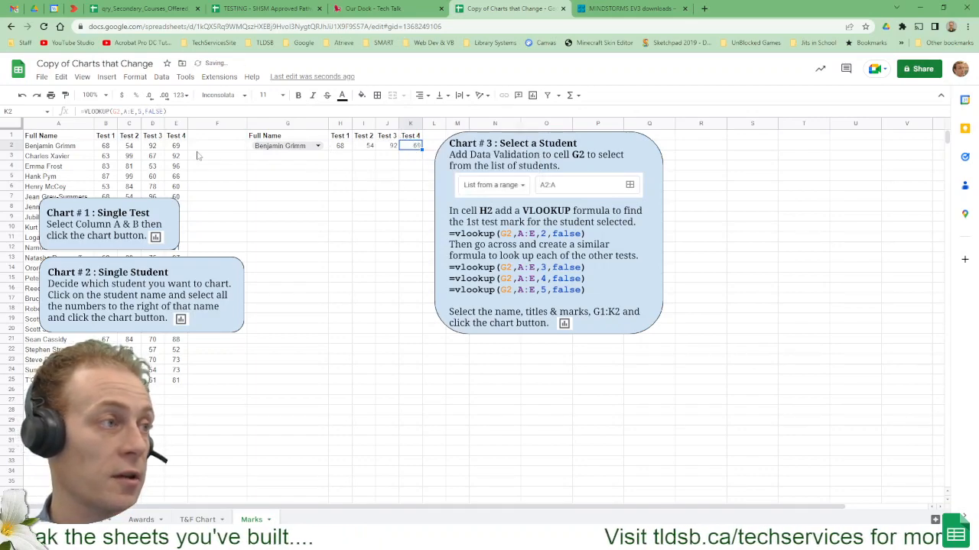
drag(177, 146, 106, 146)
click(341, 208)
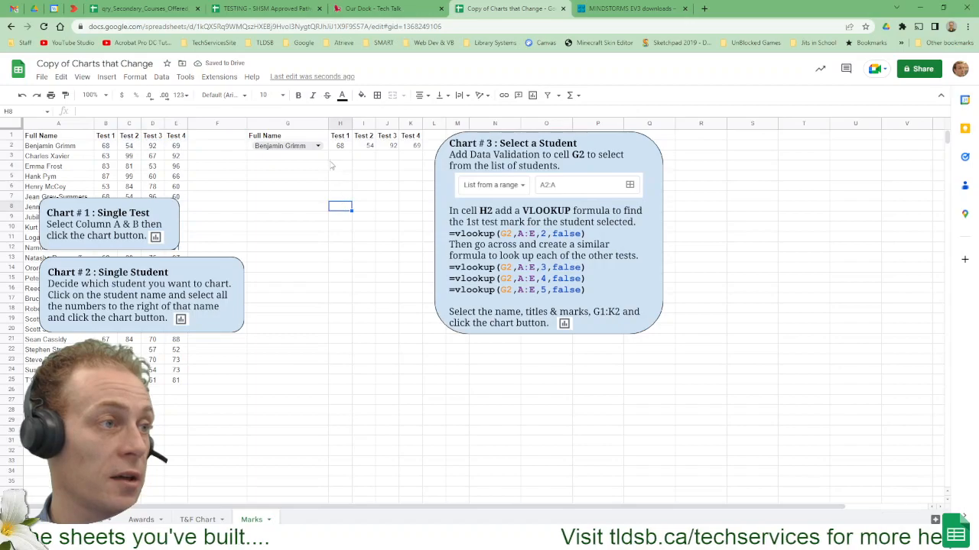
- Test the lookups by selecting the fifth, ninth and thirteenth students in turn from the G2 dropdown
click(318, 145)
click(285, 231)
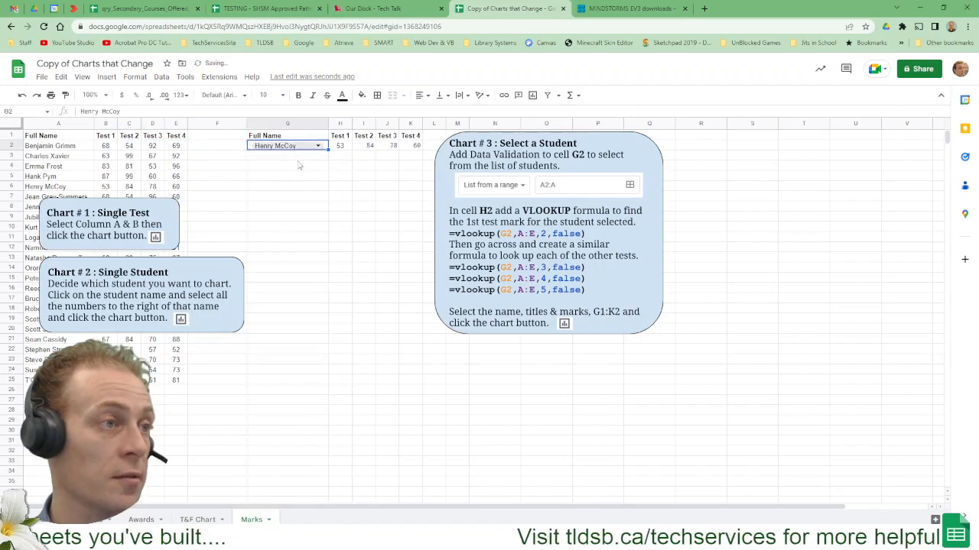
click(317, 146)
click(297, 293)
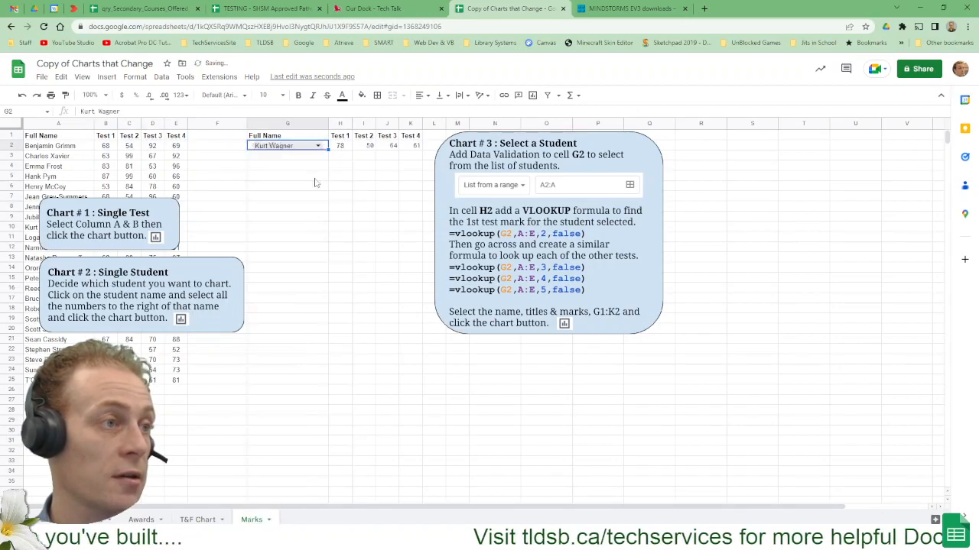
click(318, 145)
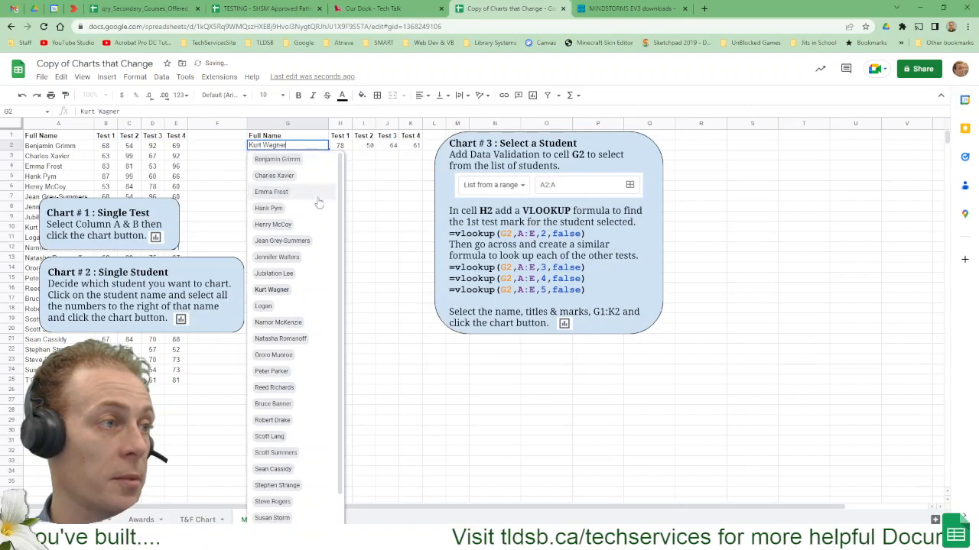
click(273, 354)
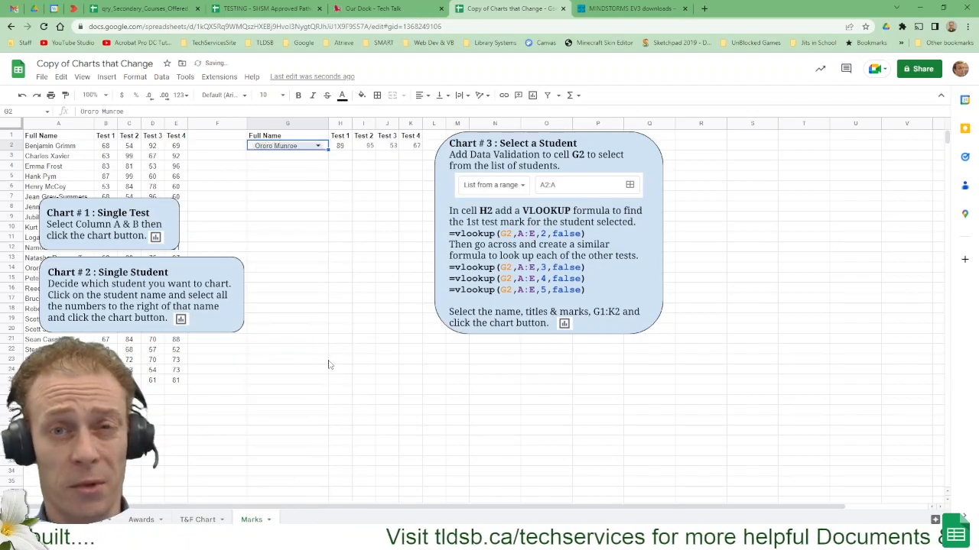
- Insert a pie chart from G1:K2 and shrink it slightly from its upper-left corner
drag(411, 151, 279, 135)
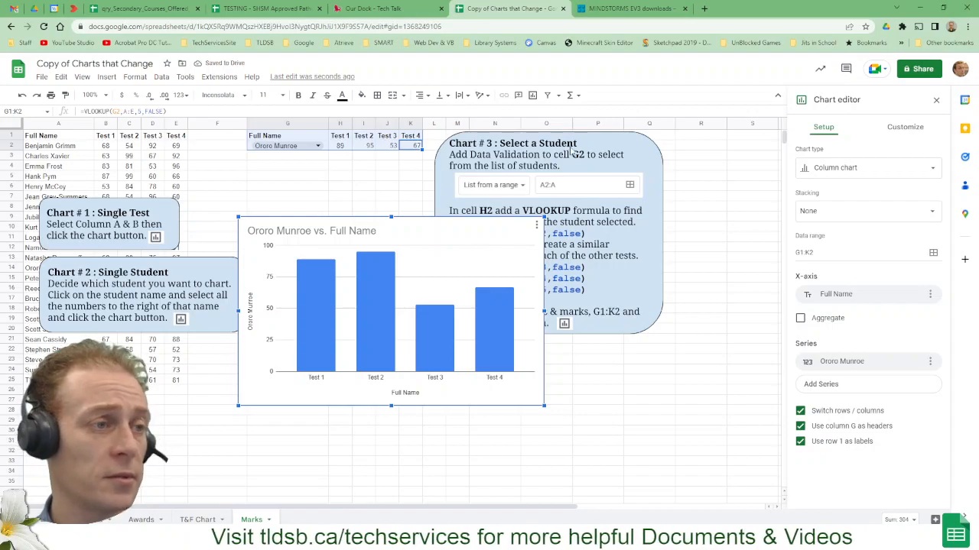
click(928, 176)
click(898, 223)
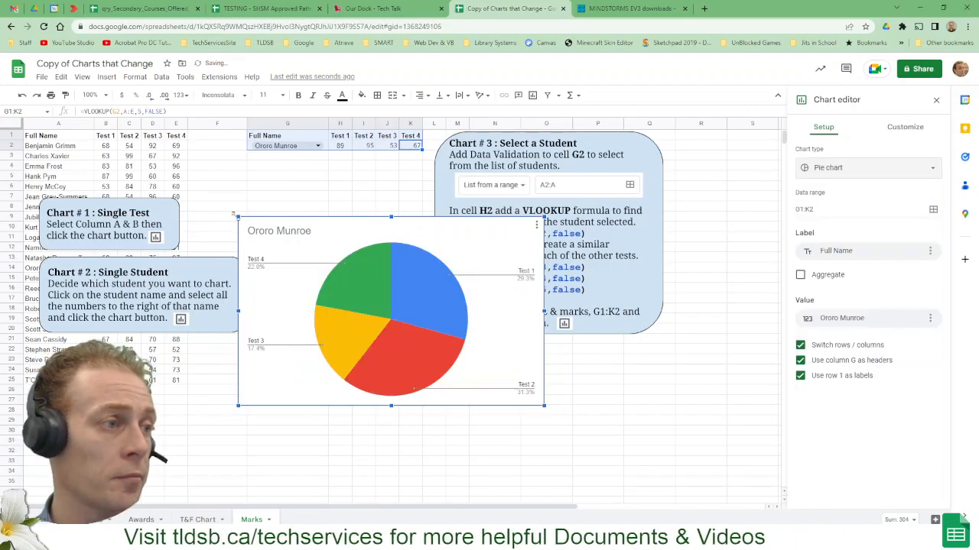
drag(238, 217, 244, 221)
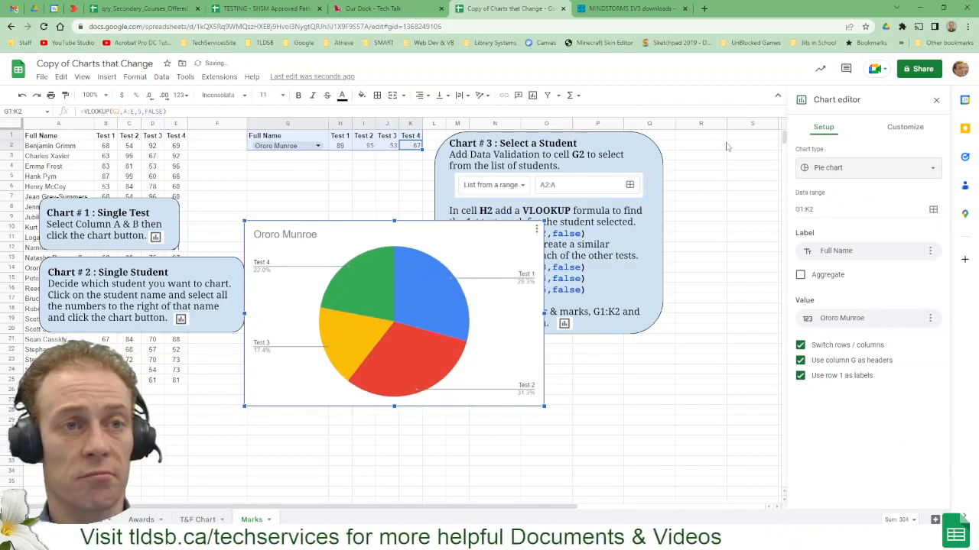
- Change the G1:K2 pie chart to a column chart
click(870, 171)
click(830, 233)
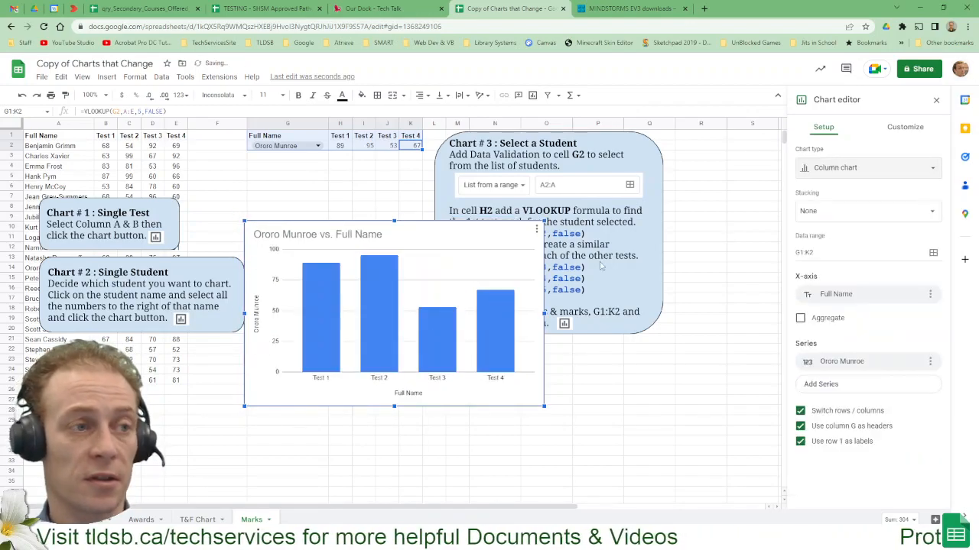
- Move the Chart # 3 instruction box clear of the column chart and place the chart just below the student selector row
click(402, 209)
drag(590, 145, 756, 225)
click(485, 216)
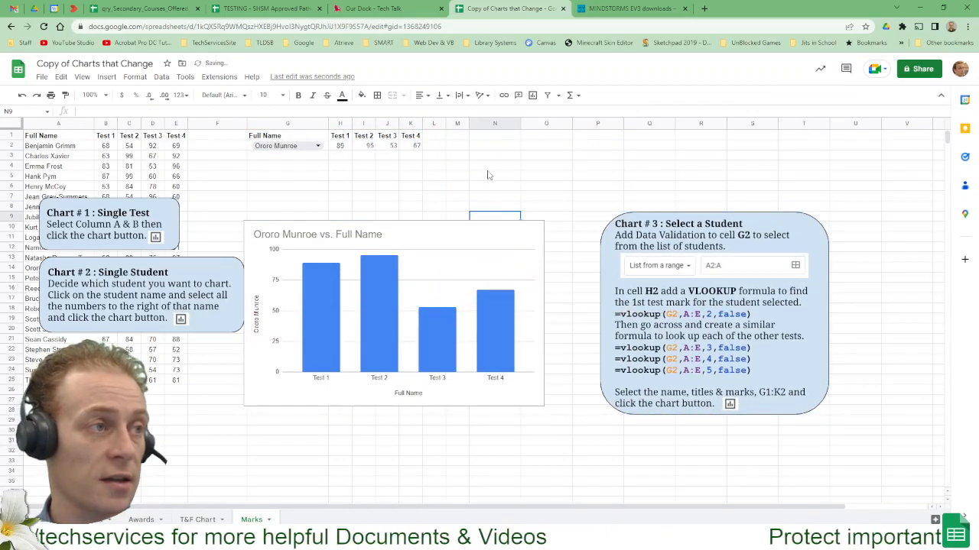
click(456, 234)
drag(457, 233, 456, 164)
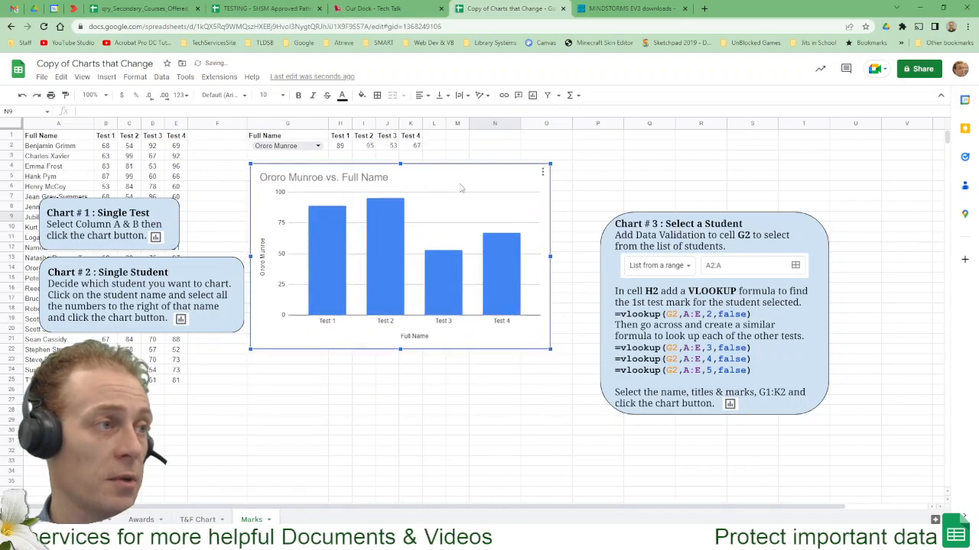
- Test the column chart by selecting the sixth and then the eleventh student from the G2 dropdown
click(318, 146)
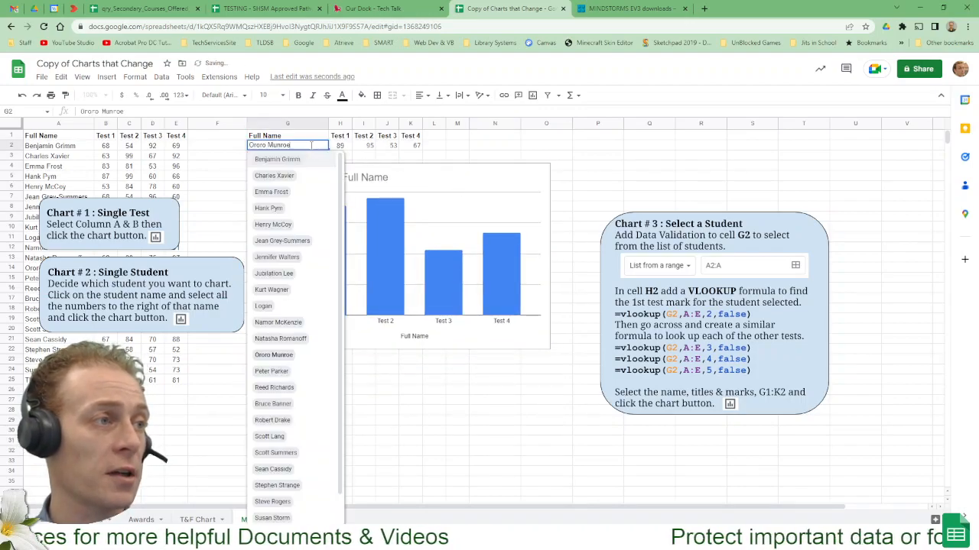
click(284, 242)
click(318, 146)
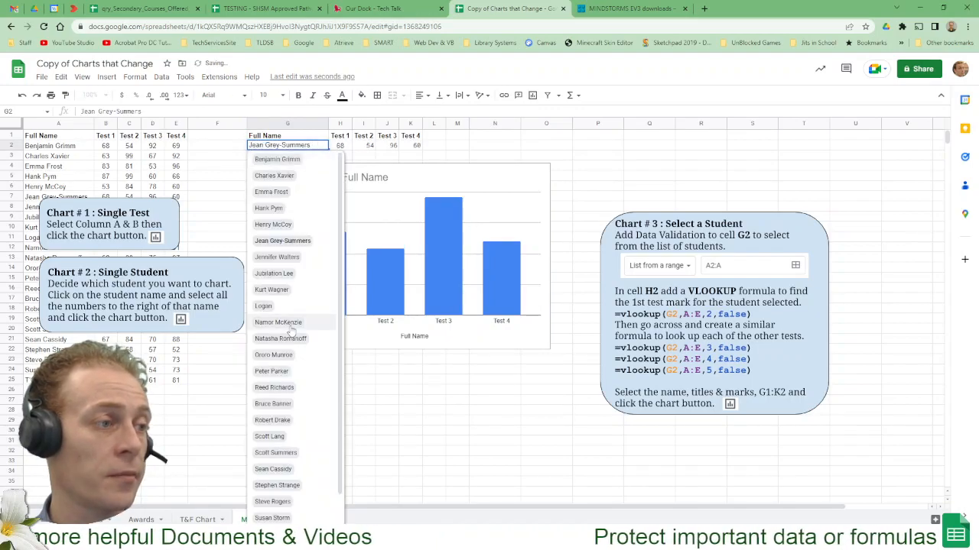
click(279, 322)
click(303, 372)
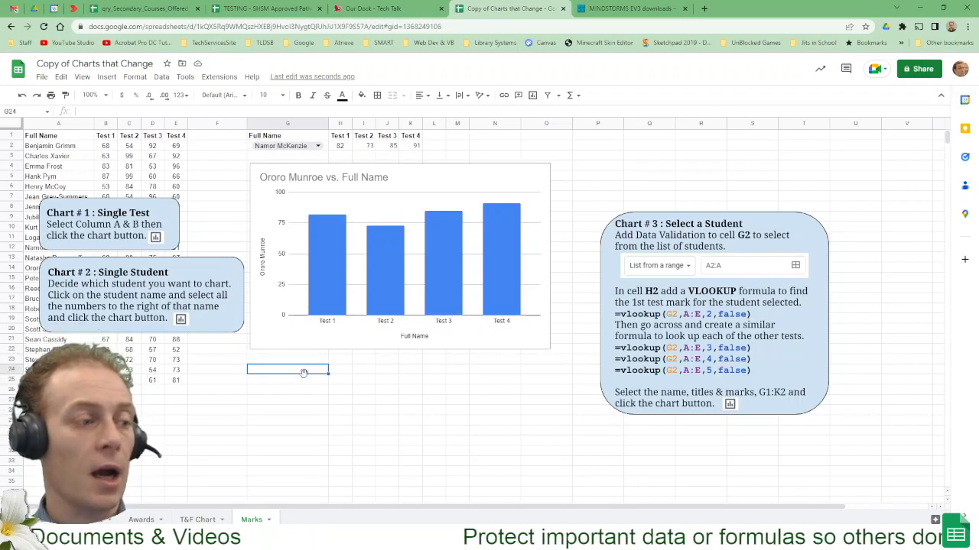
- Preview sharing the spreadsheet with a suggested contact as Viewer, review the role options and discard the invitation
click(918, 69)
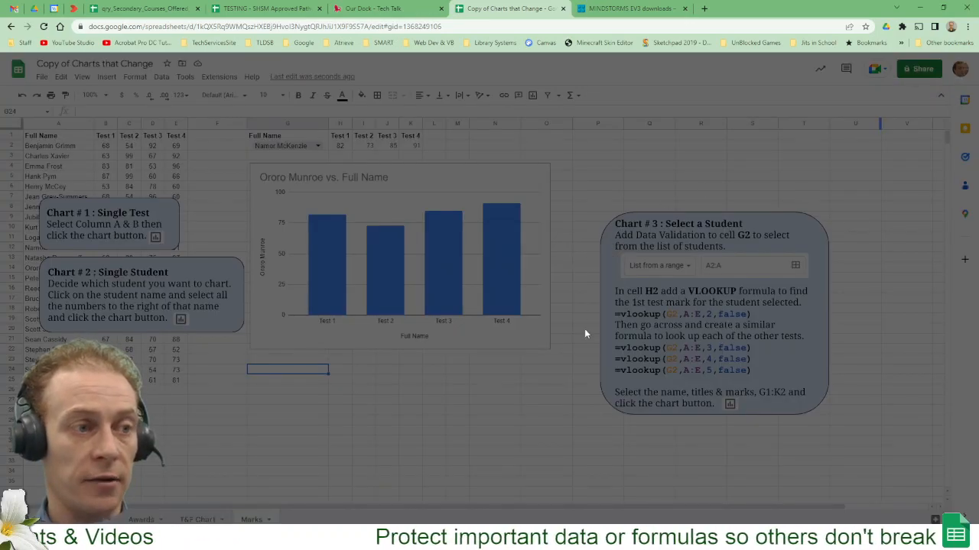
click(483, 240)
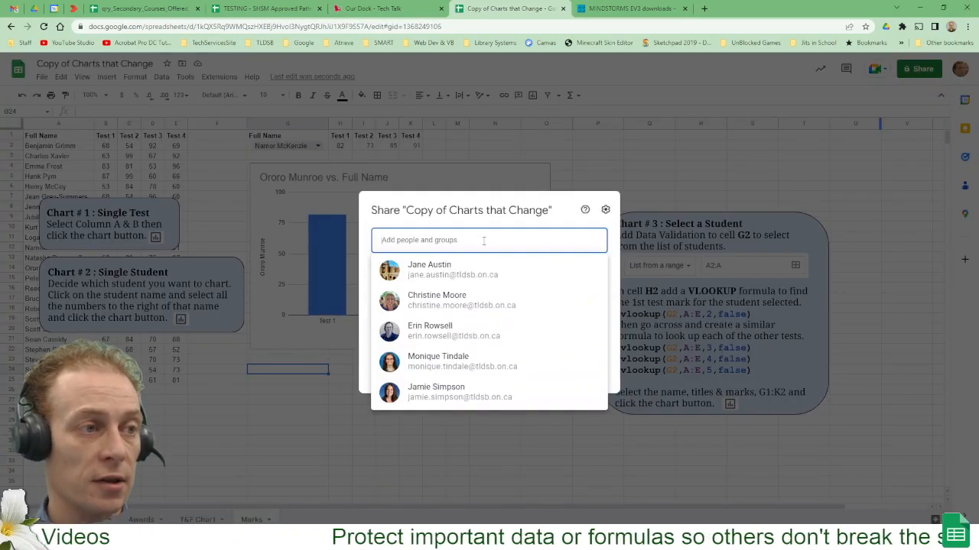
click(451, 300)
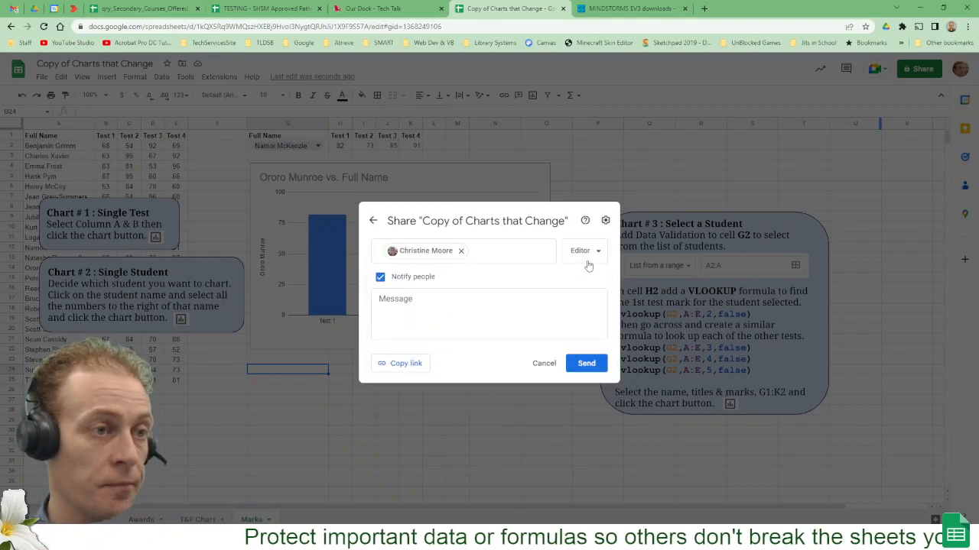
click(585, 252)
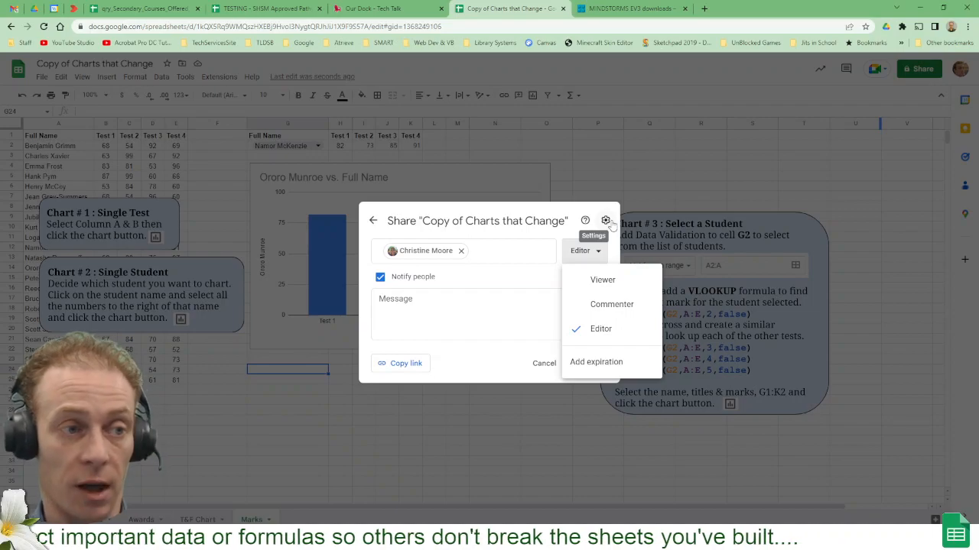
click(601, 281)
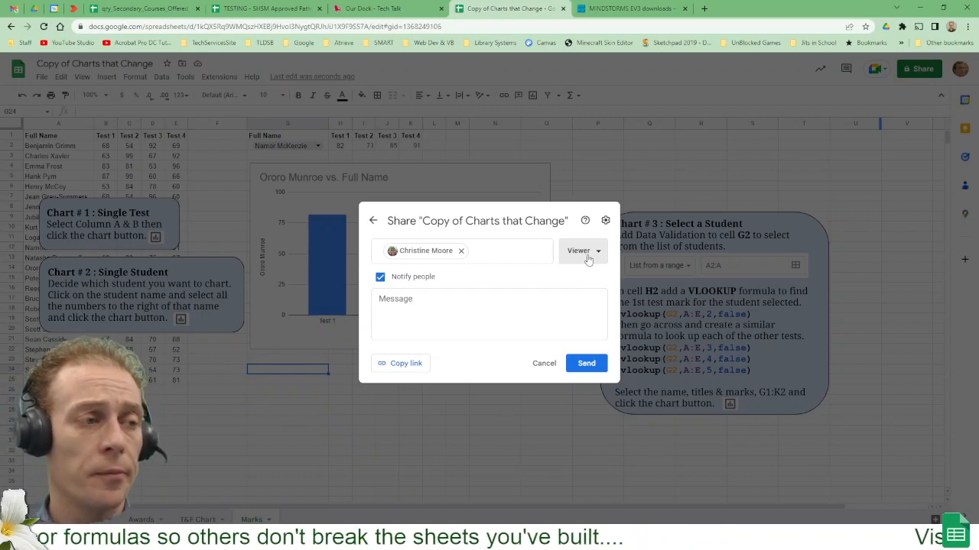
click(588, 256)
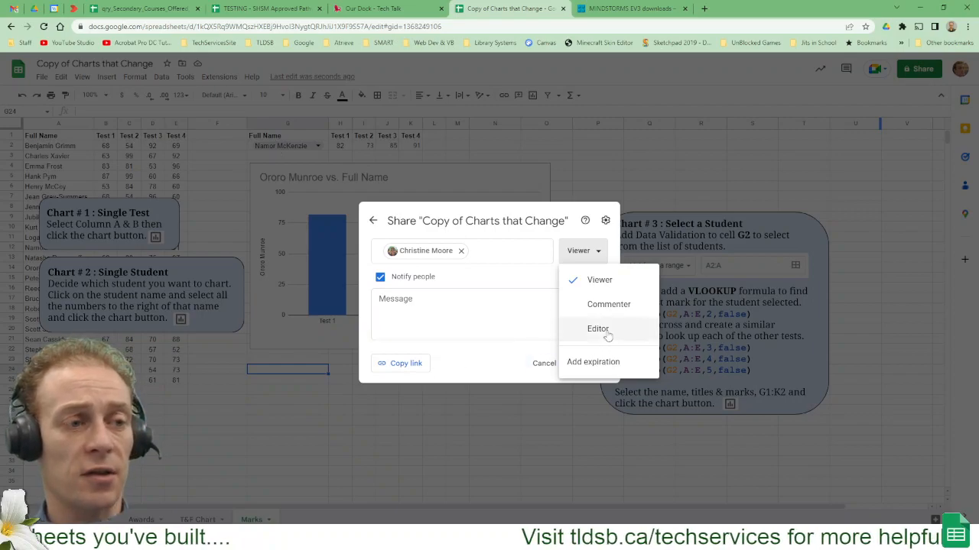
click(510, 321)
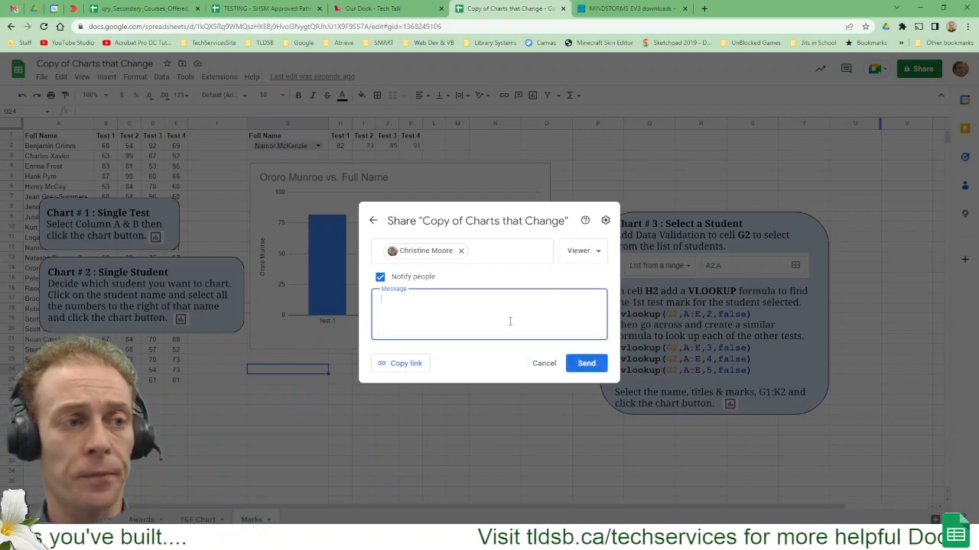
click(536, 364)
click(581, 373)
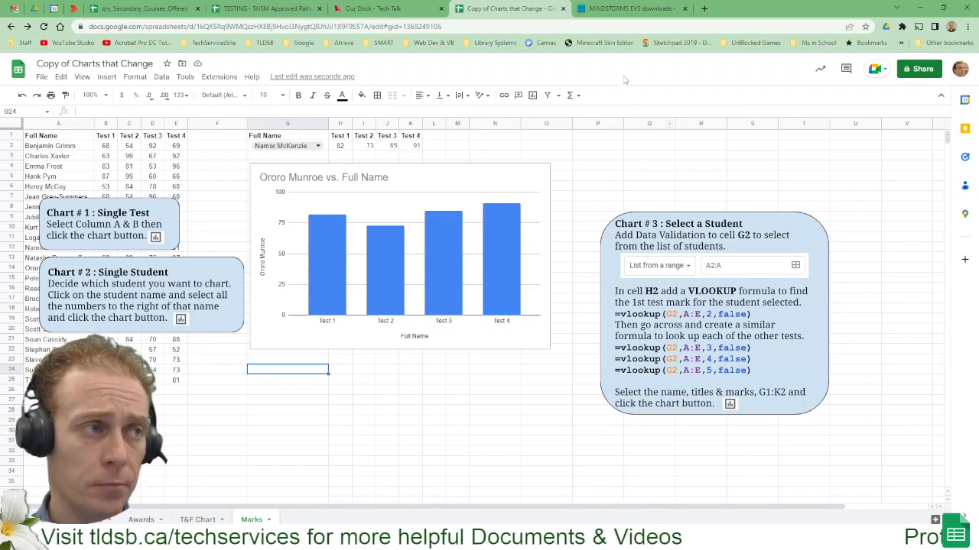
- Protect the Marks sheet with the description Marks, leaving only cell G2 excepted from the protection
click(269, 520)
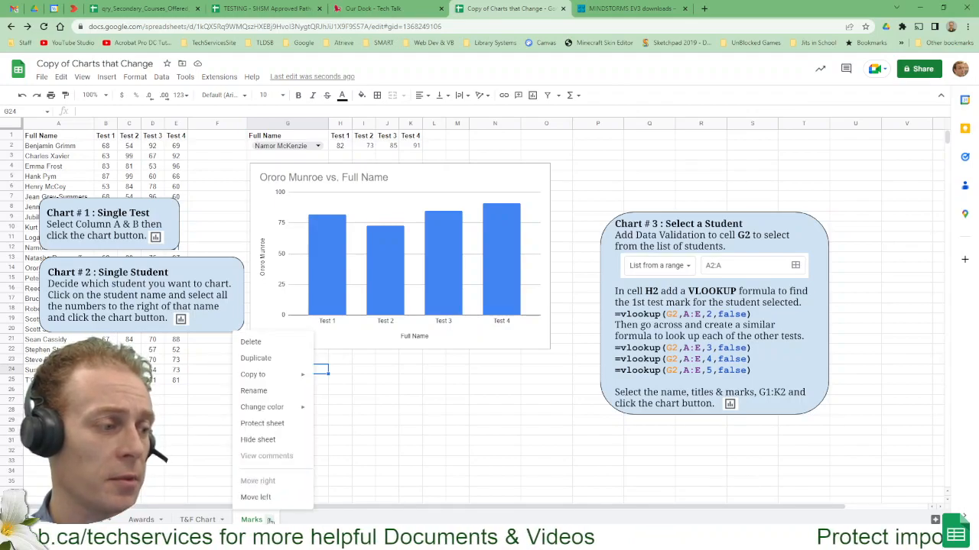
click(263, 424)
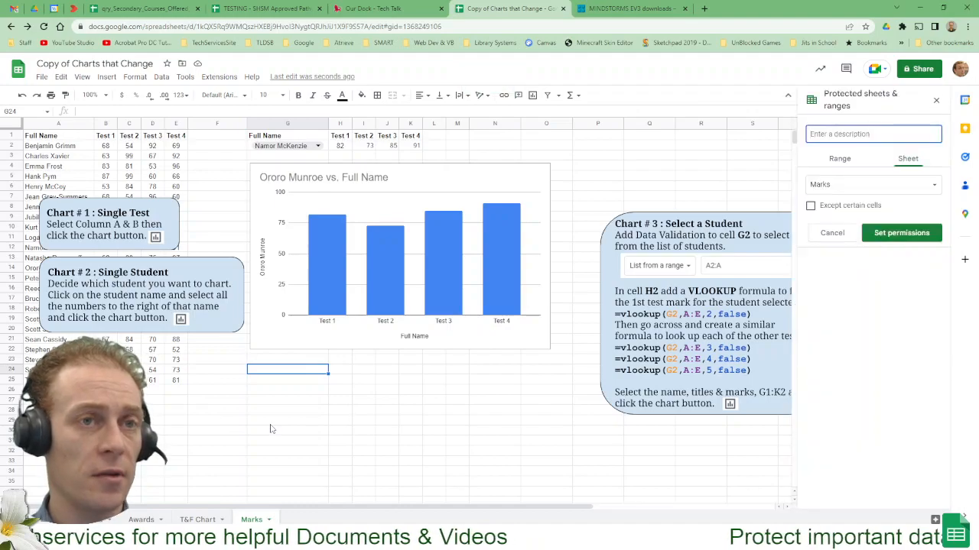
text(Marks)
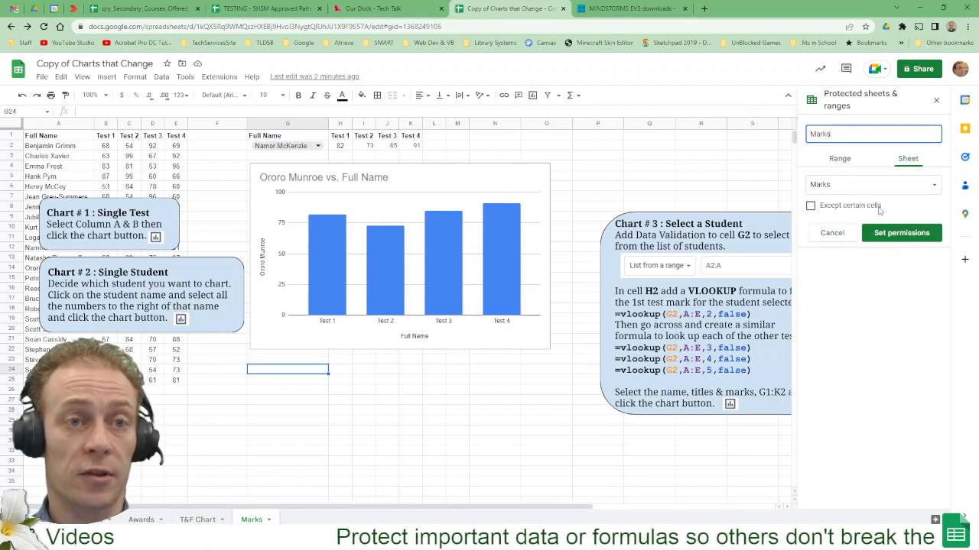
click(811, 206)
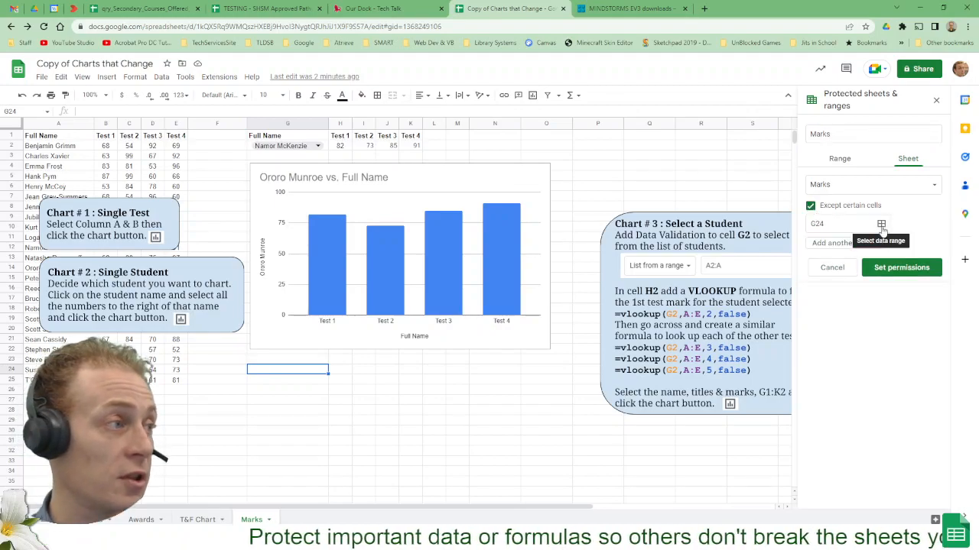
click(852, 224)
key(BackSpace)
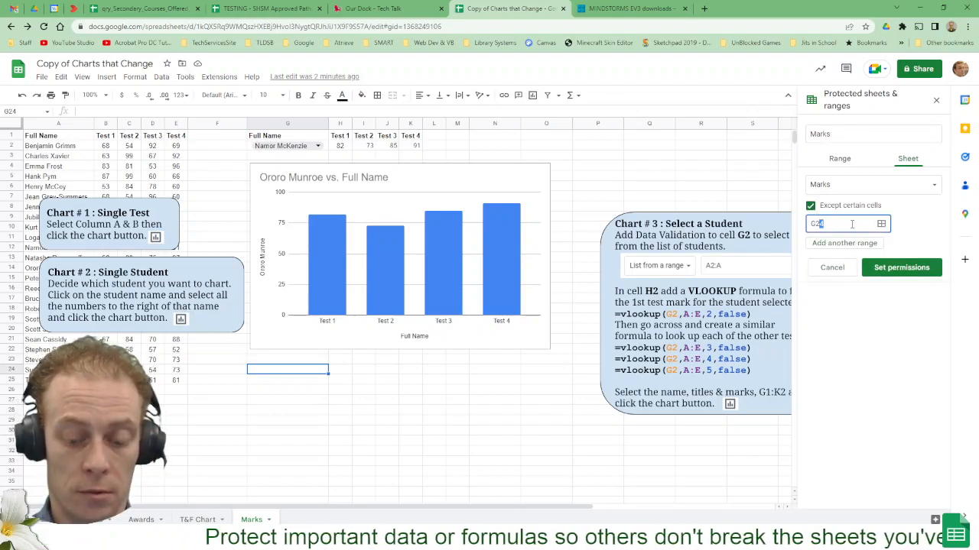
click(905, 267)
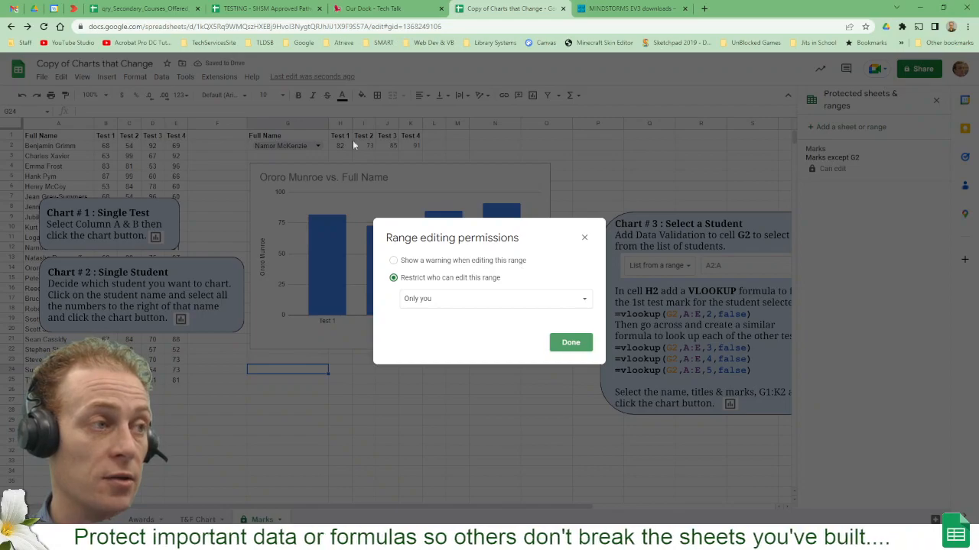
- Restrict editing of the protected Marks sheet to Only you and check the G2 dropdown without changing the student
click(450, 299)
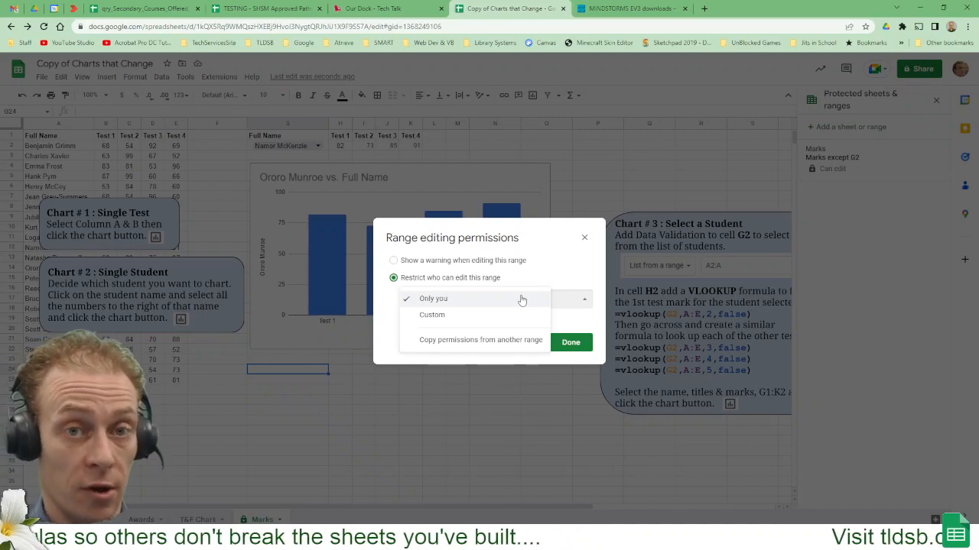
click(438, 300)
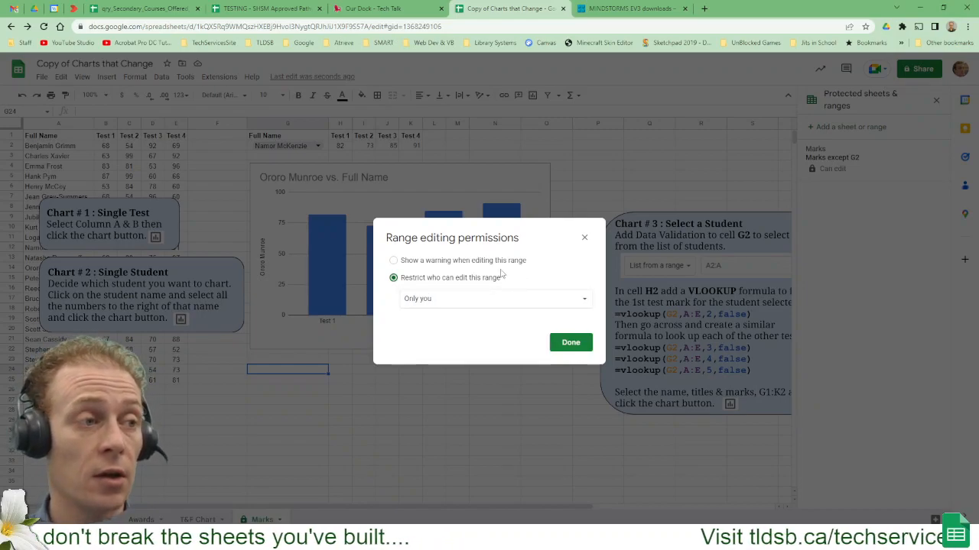
click(428, 263)
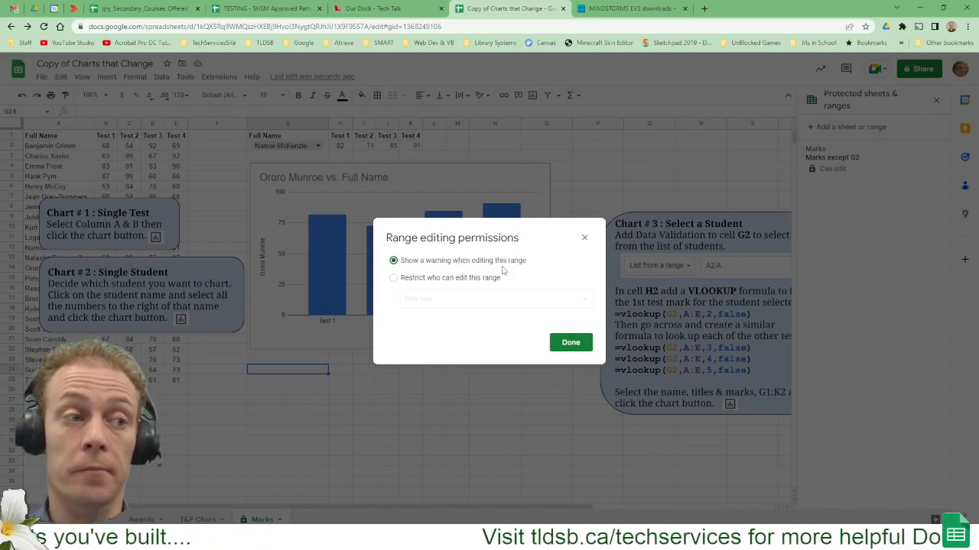
click(393, 280)
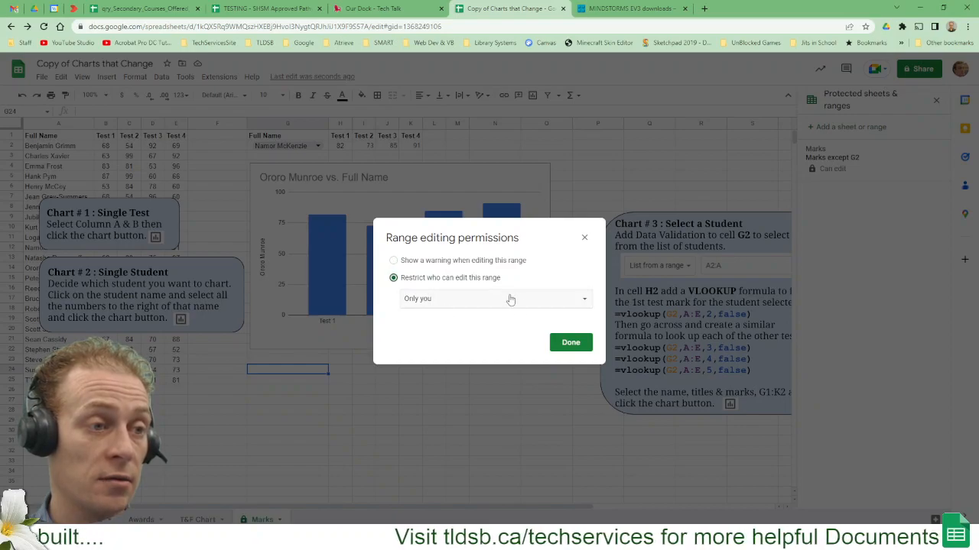
click(572, 344)
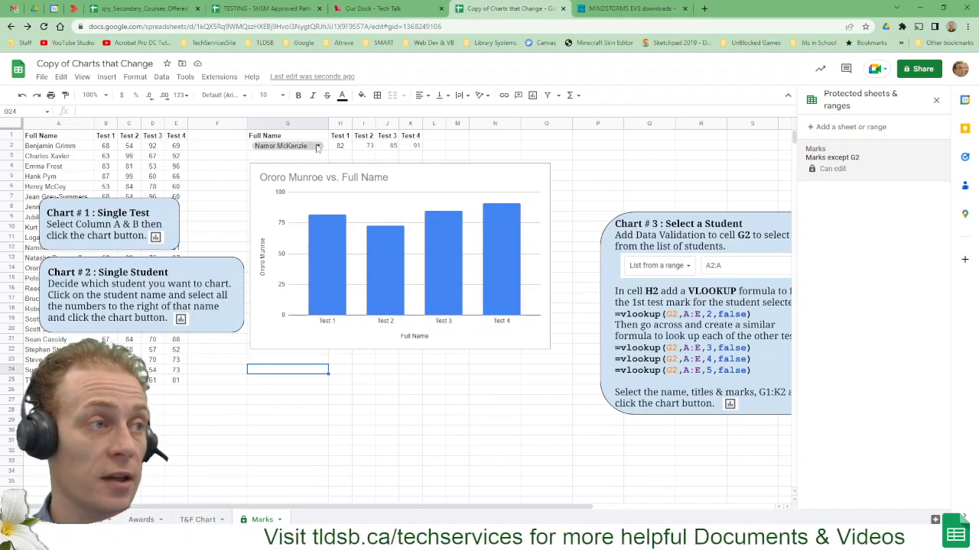
click(317, 146)
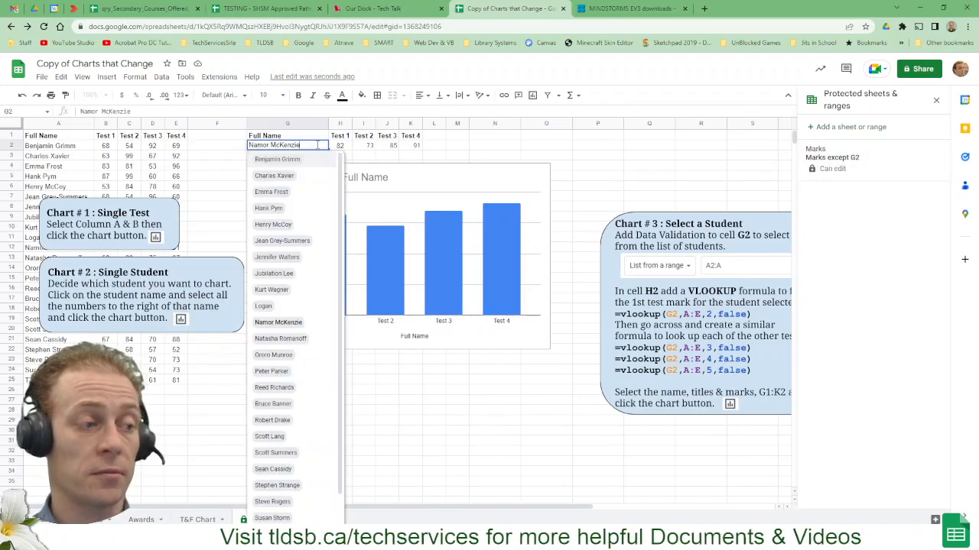
click(495, 136)
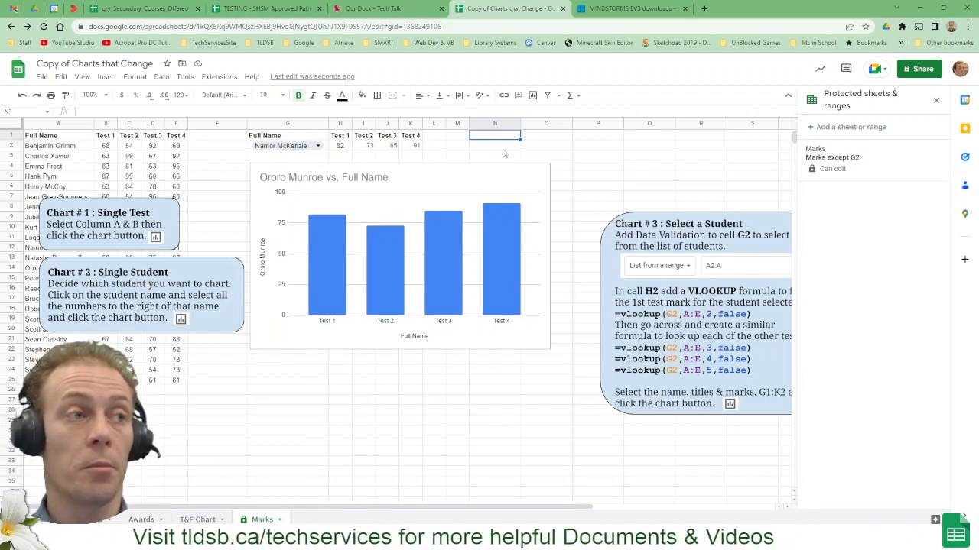
- Remove the protection from the Marks sheet
click(880, 163)
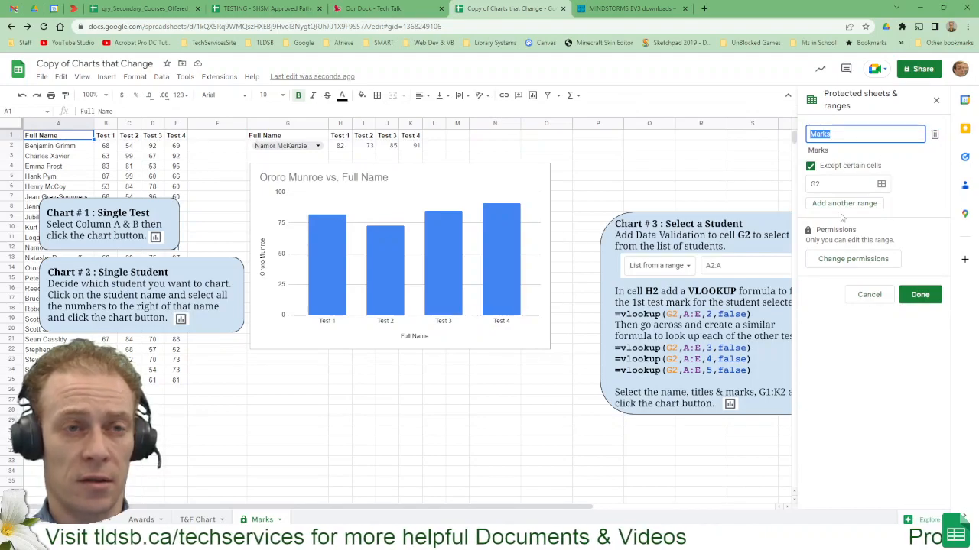
click(936, 135)
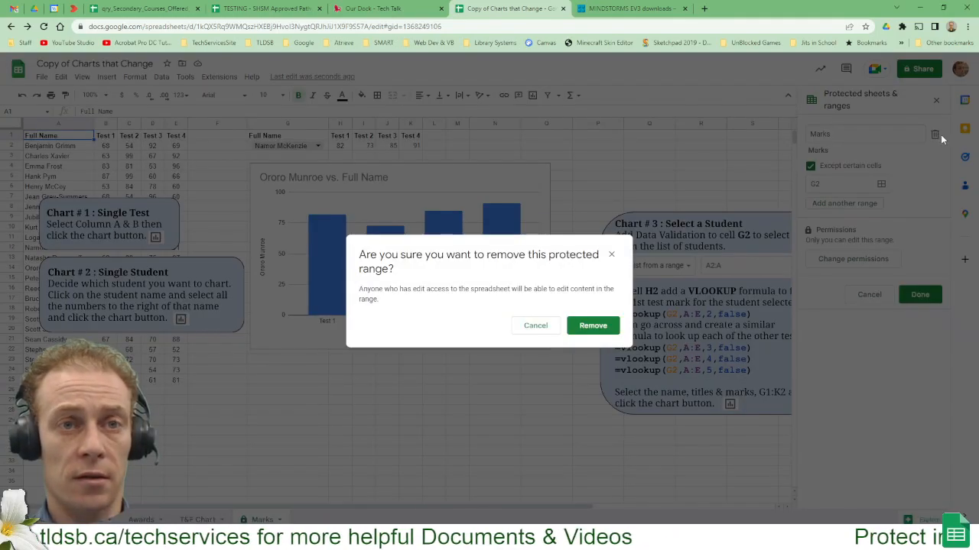
click(595, 328)
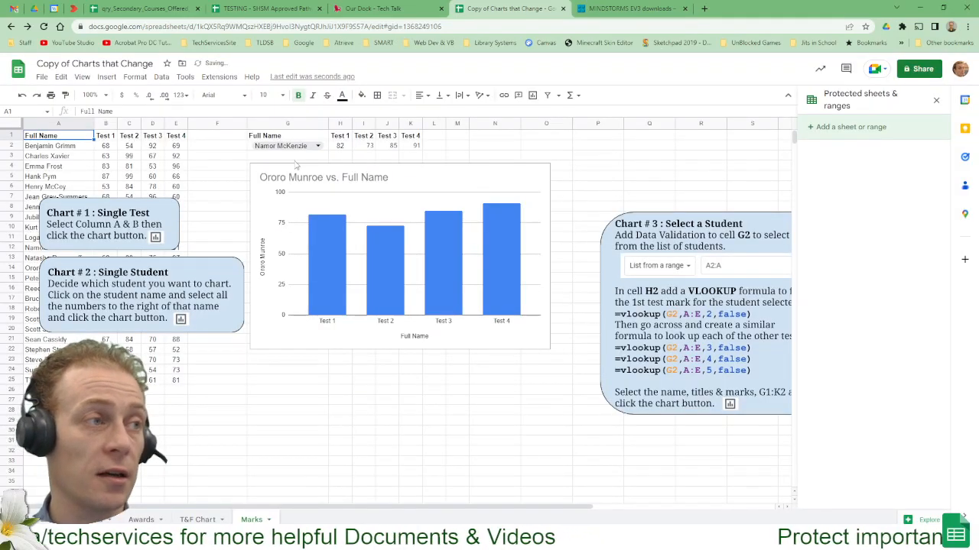
- Move the Chart # 1 and Chart # 2 instruction boxes off the marks table to the empty area below the chart
click(159, 217)
mouse_move(159, 217)
mouse_down()
mouse_move(165, 252)
mouse_move(532, 449)
mouse_move(595, 448)
mouse_up()
click(182, 262)
mouse_move(181, 262)
mouse_down()
mouse_move(217, 303)
mouse_move(489, 390)
mouse_move(451, 425)
mouse_up()
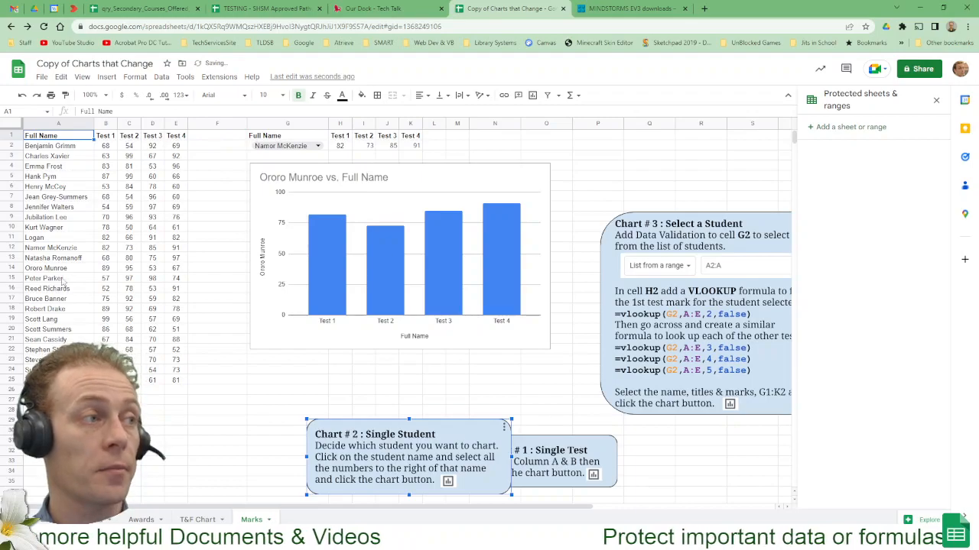
- Insert two columns immediately after Test 4 and head them Test 5 and Test 6 in F1:G1
right_click(177, 123)
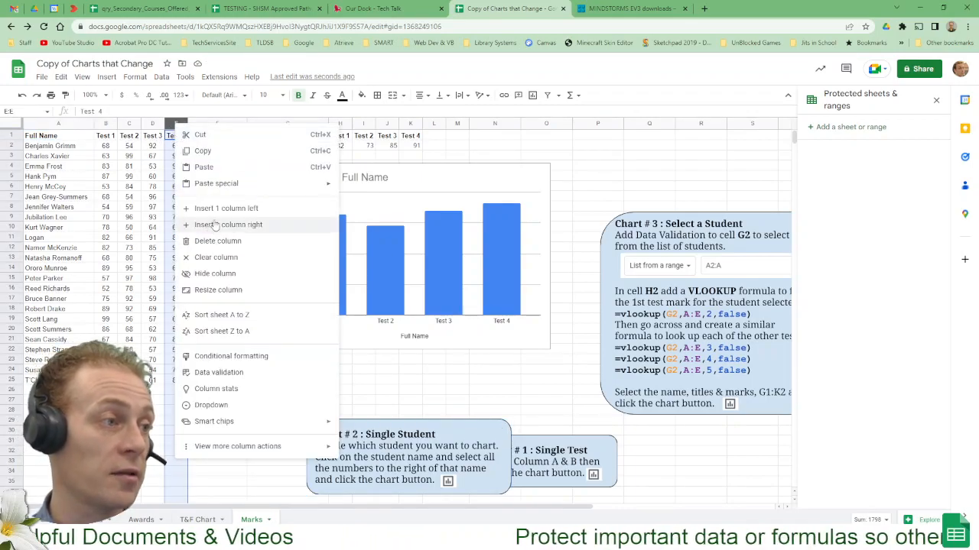
click(216, 226)
right_click(178, 123)
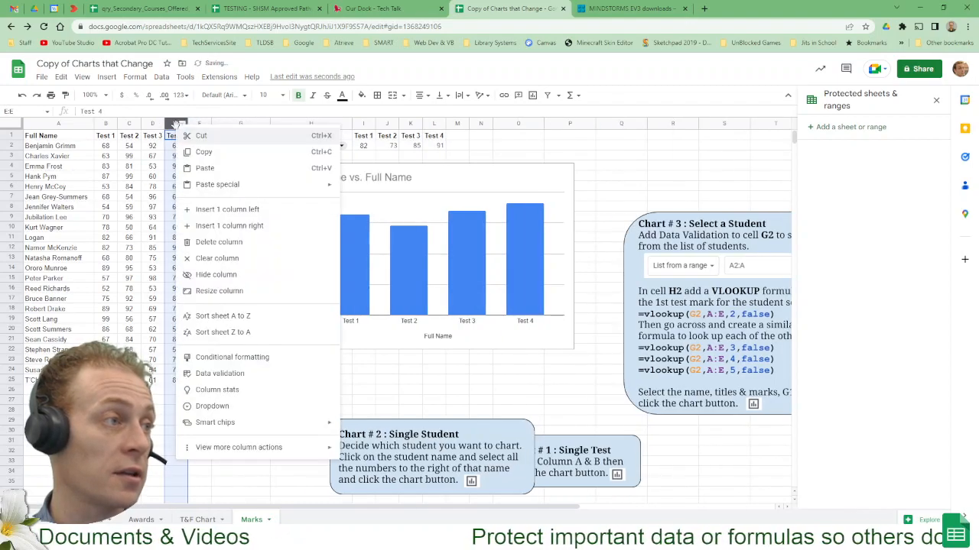
click(194, 181)
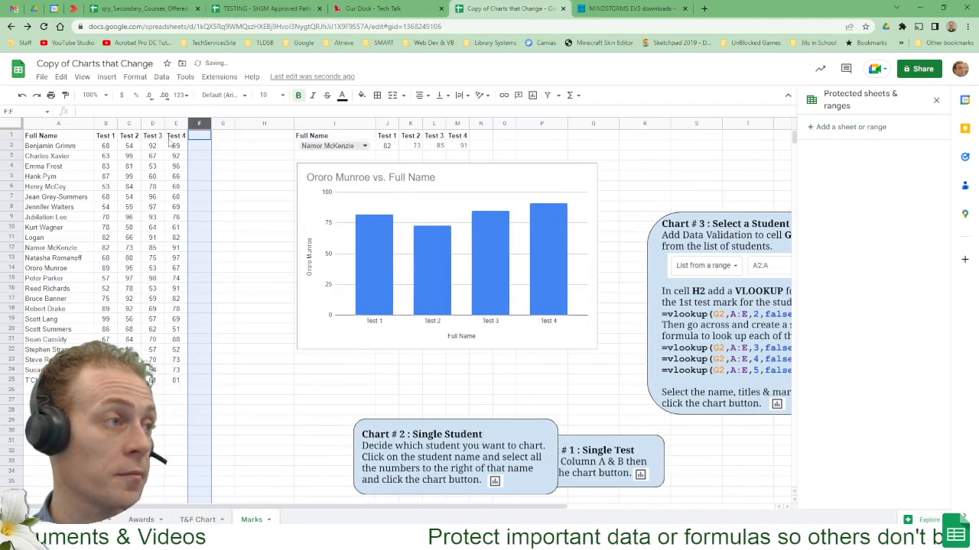
drag(187, 137, 223, 388)
click(217, 148)
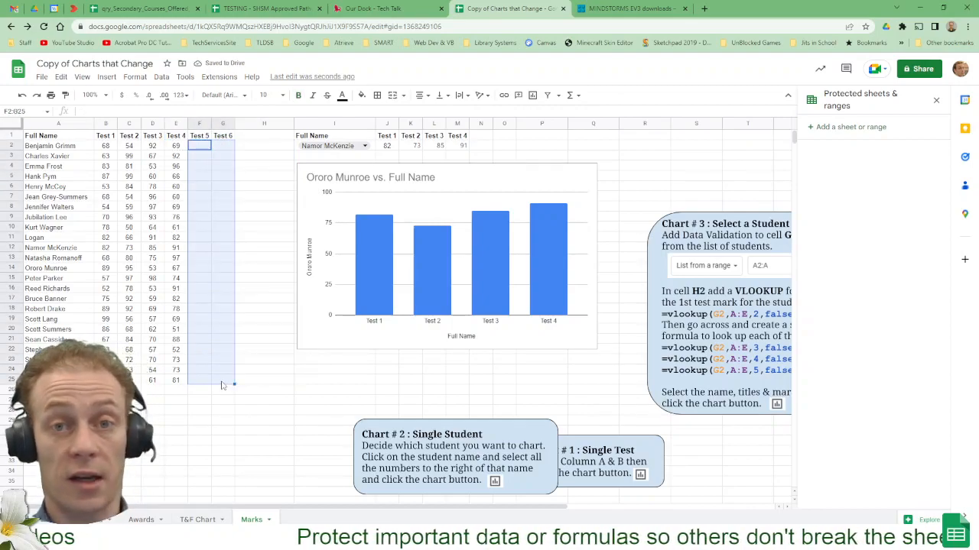
- Extend the lookup headings from Test 4 in M1 with Test 5 and Test 6 in N1:O1
click(242, 260)
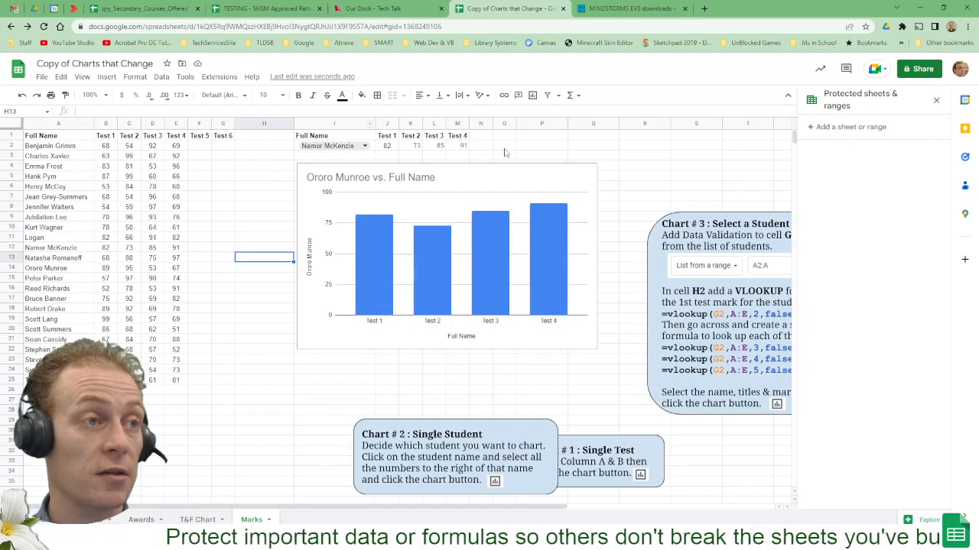
drag(505, 147, 457, 145)
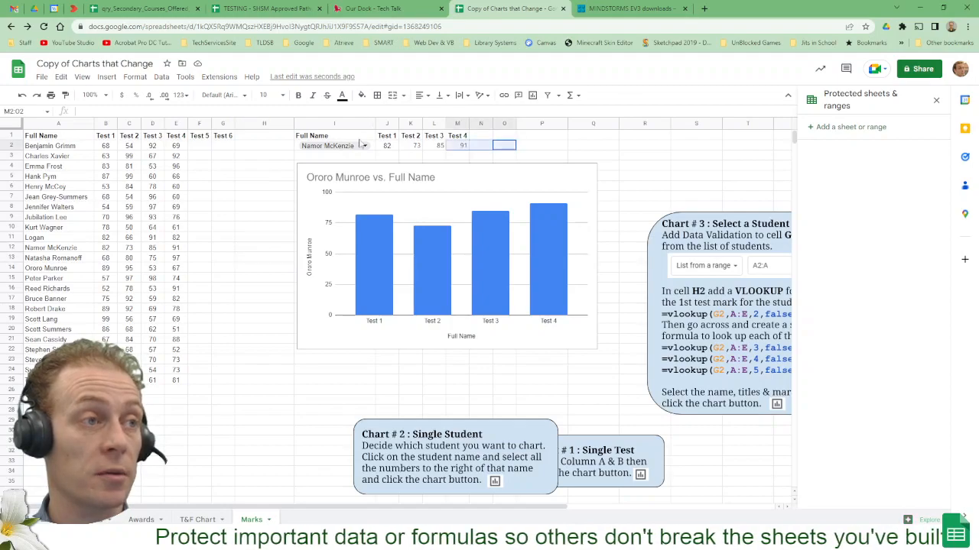
click(507, 148)
click(457, 136)
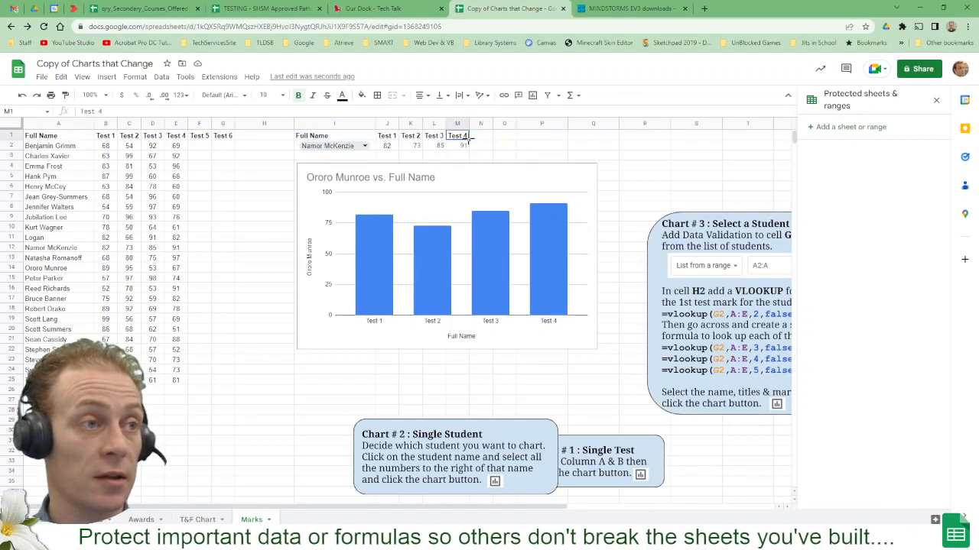
drag(469, 140, 504, 140)
- Fill the Test 4 VLOOKUP formula from M2 across N2:O2 and check the references in N2
click(459, 147)
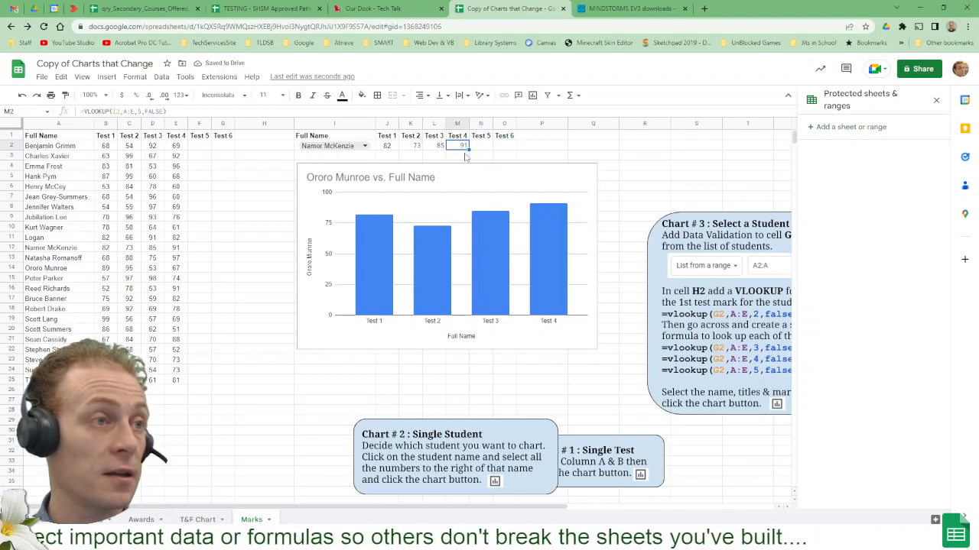
drag(492, 153, 503, 148)
click(479, 149)
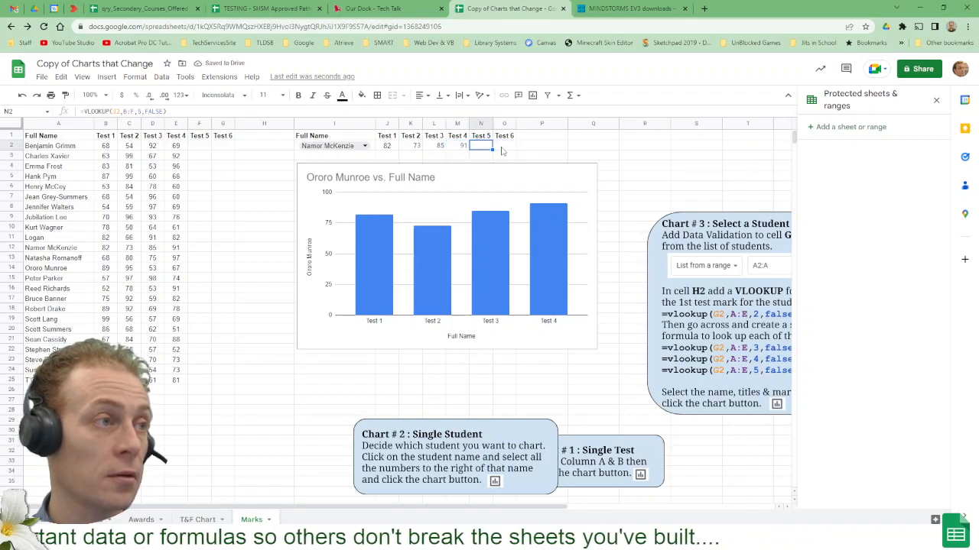
- Try to copy the Test 4 lookup from M2 into N2
click(459, 146)
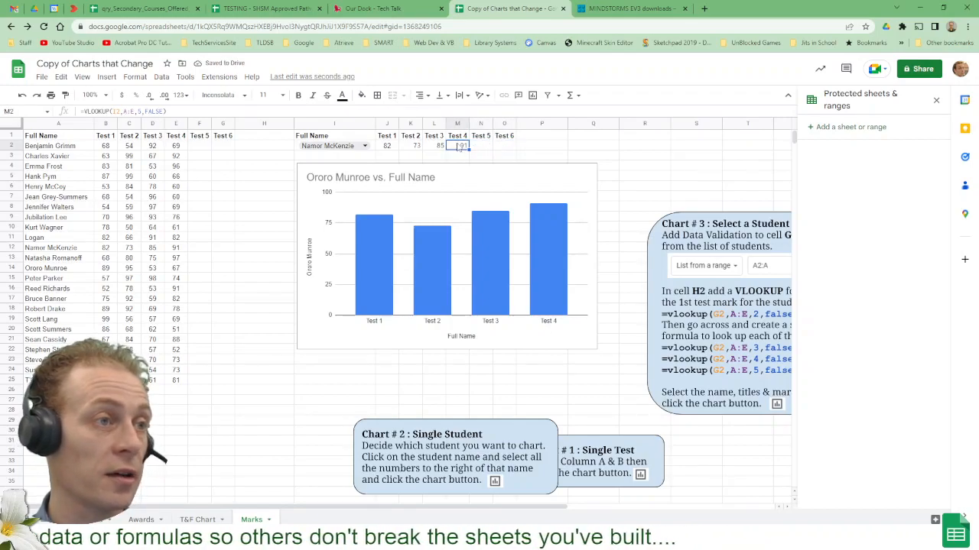
click(483, 149)
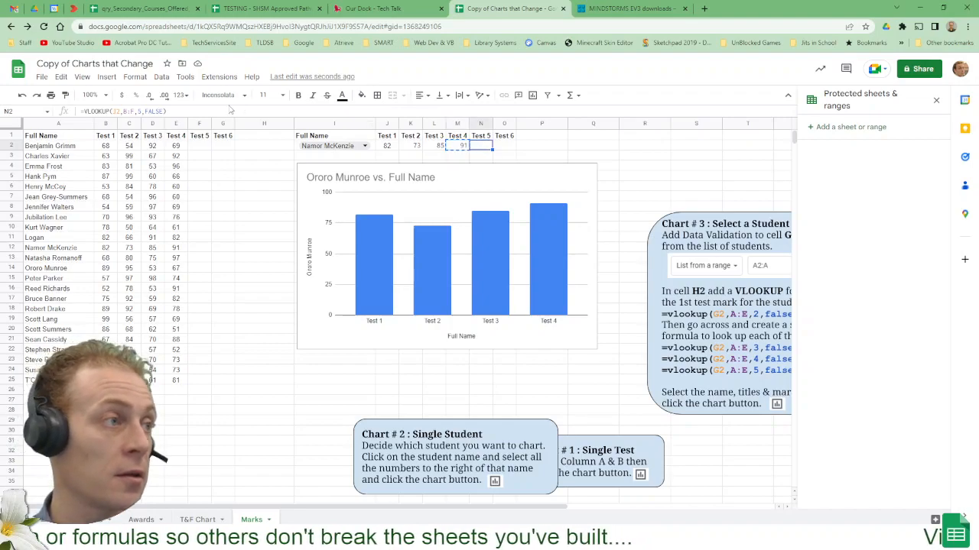
key(F2)
key(Escape)
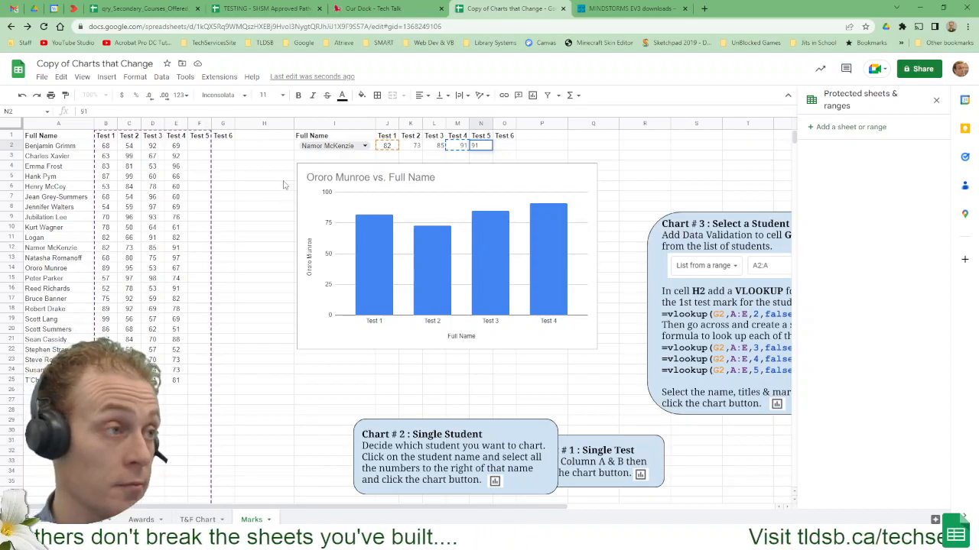
- Replace the contents of N2 with the exact formula text from M2, =VLOOKUP(I2,A:E,5,FALSE)
click(459, 147)
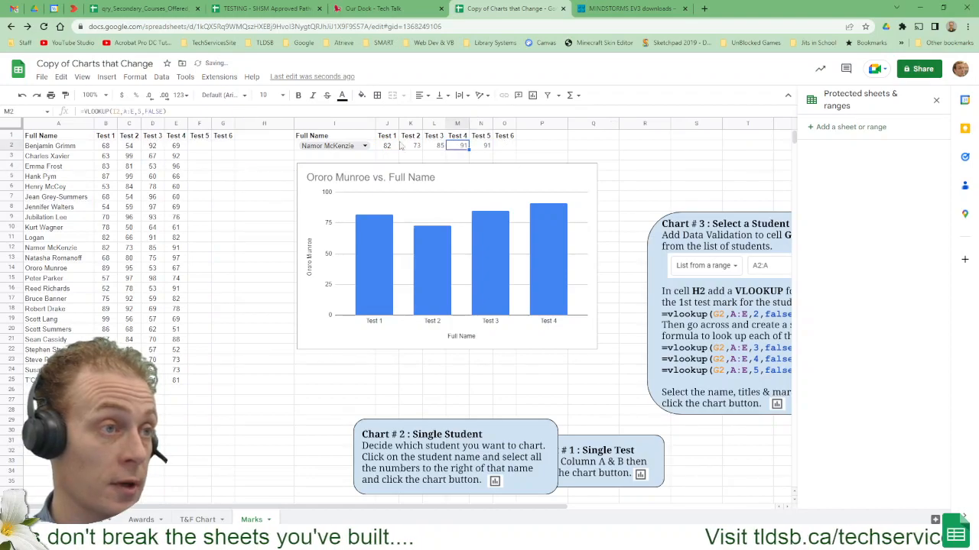
triple_click(198, 111)
key(ctrl+c)
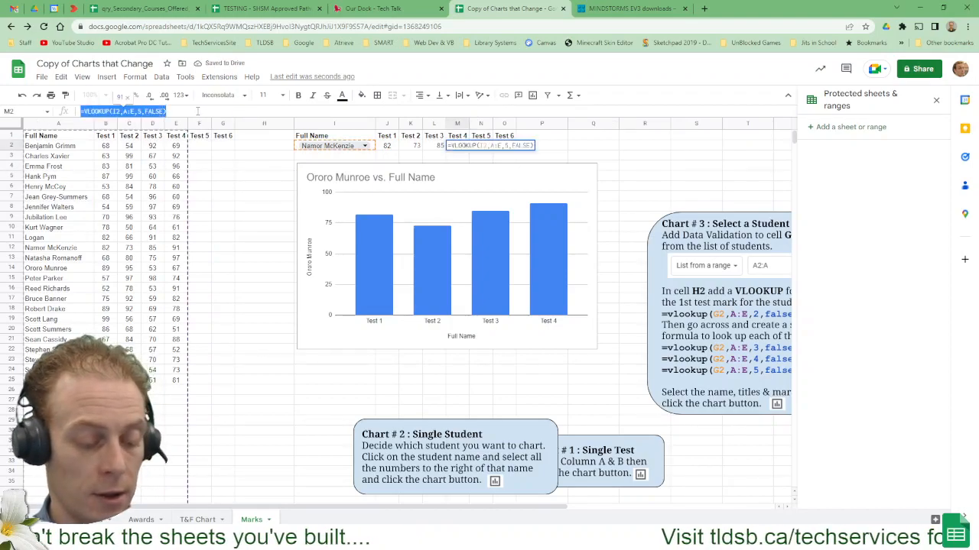
key(Escape)
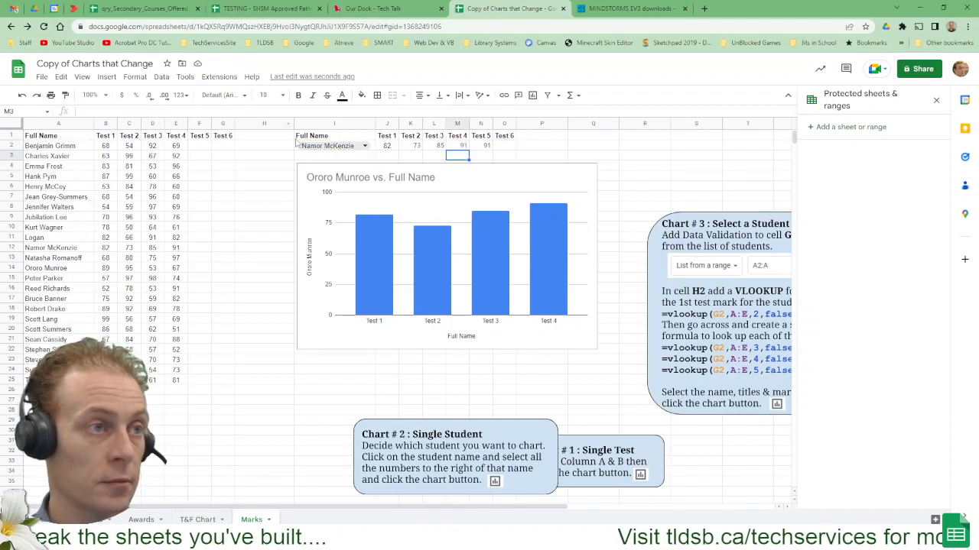
click(480, 148)
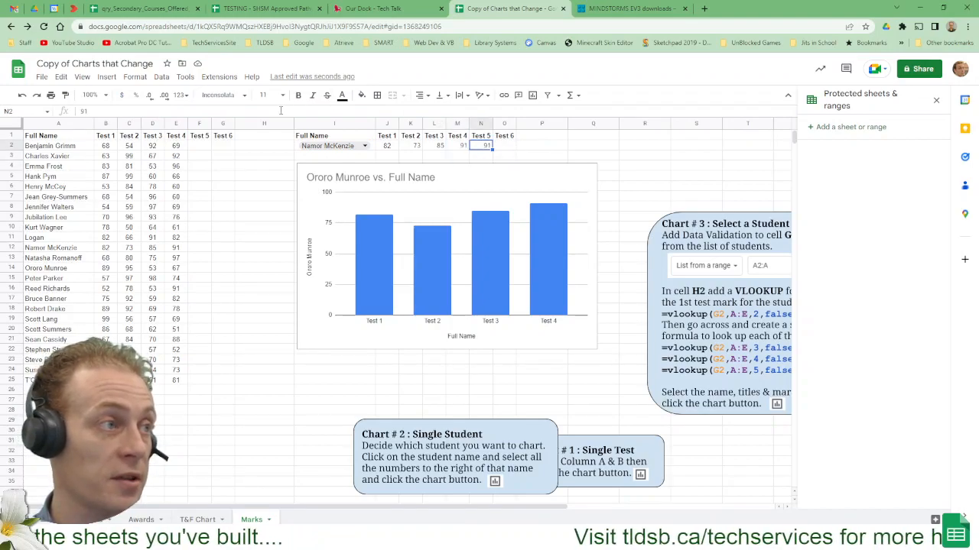
key(Return)
key(ctrl+v)
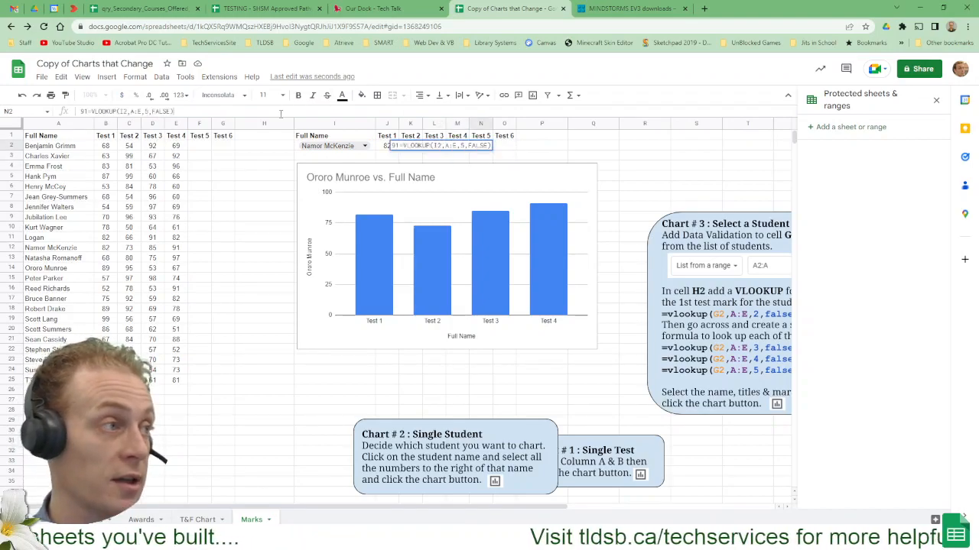
drag(224, 110, 3, 110)
key(ctrl+v)
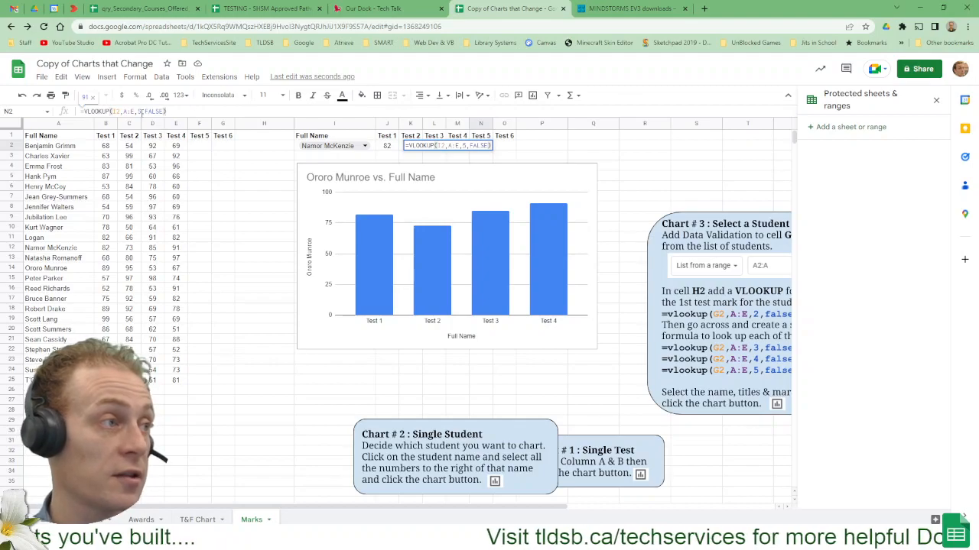
- Change the VLOOKUP in N2 to use range A:F and index 6 for Test 5
click(131, 111)
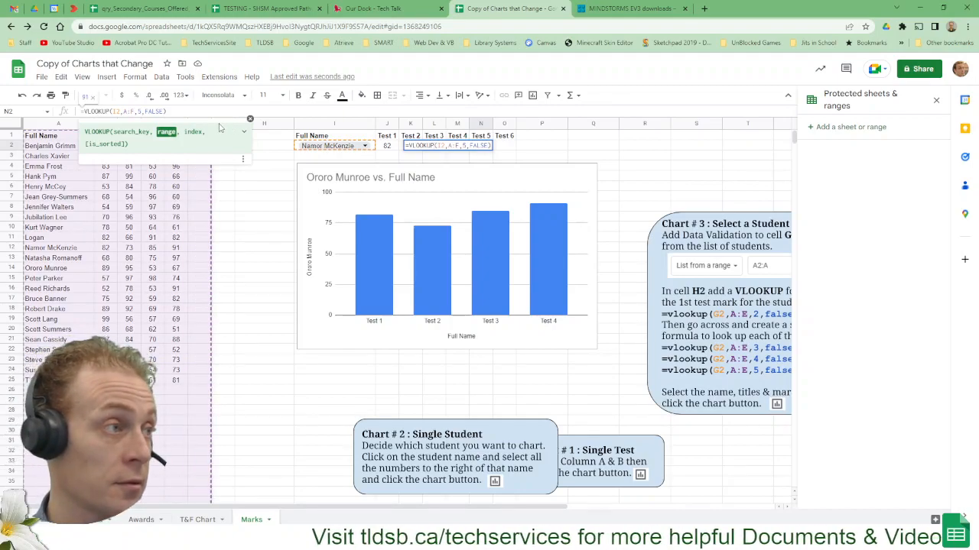
key(Right)
text(6)
key(Return)
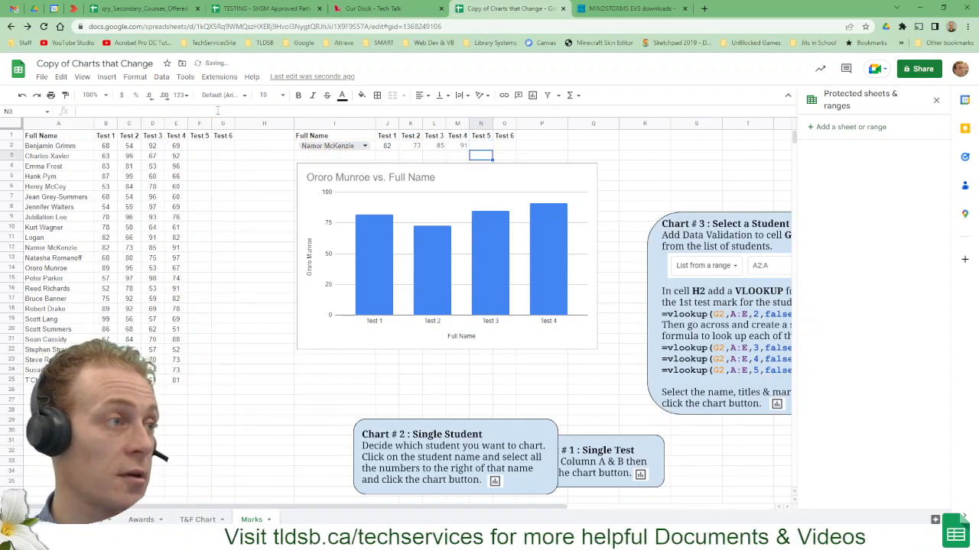
- Replace the formula in O2 with =VLOOKUP(I2,A:G,7,FALSE) to look up Test 6
click(495, 145)
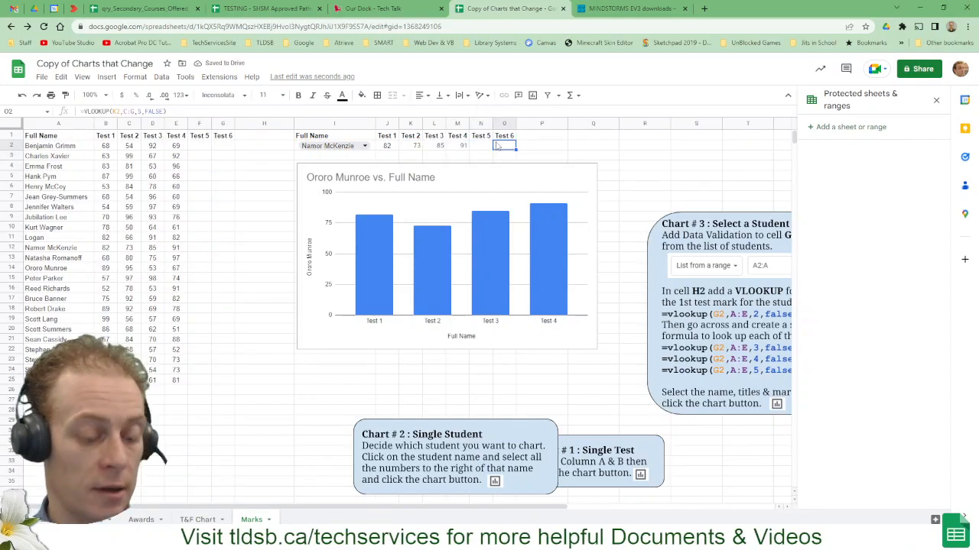
text(=VLOOKUP(K2,C:G,5,FALSE)
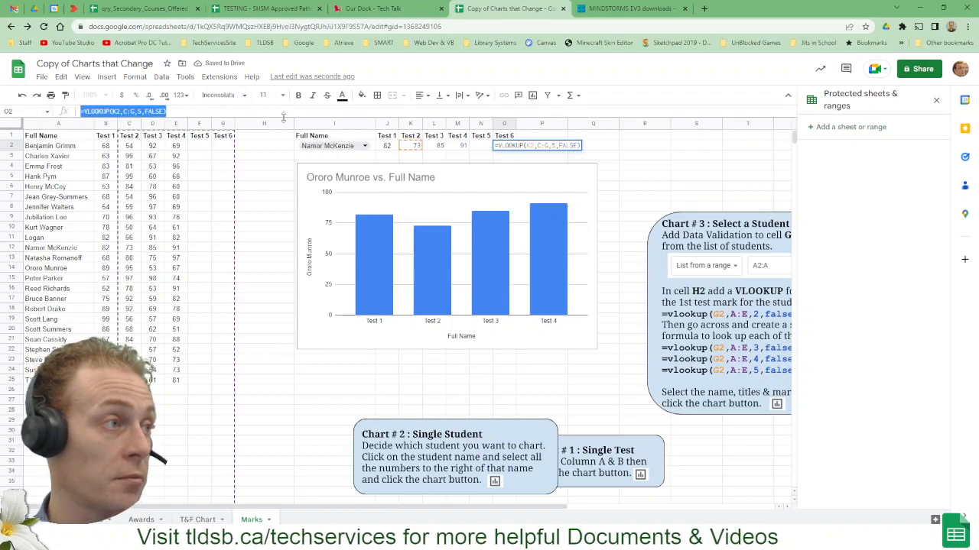
key(ctrl+v)
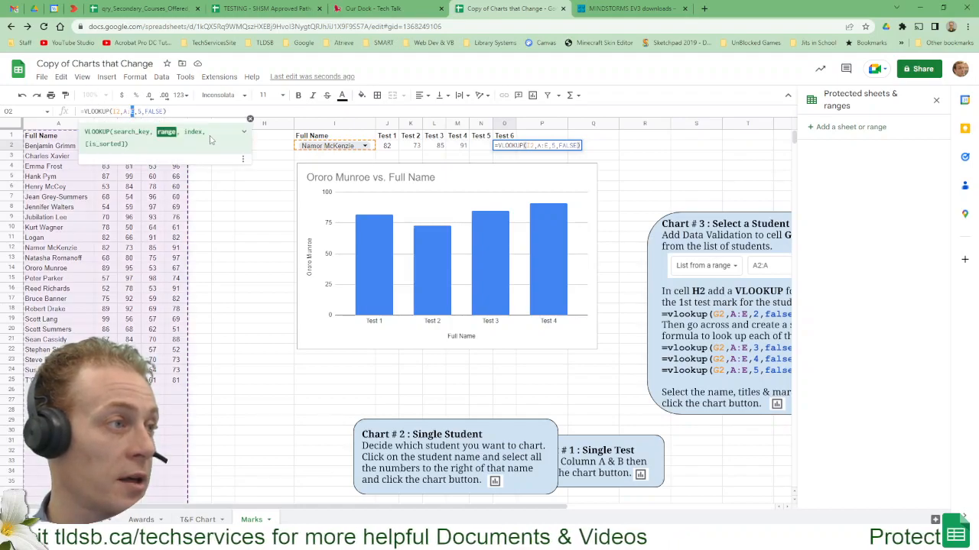
text(G)
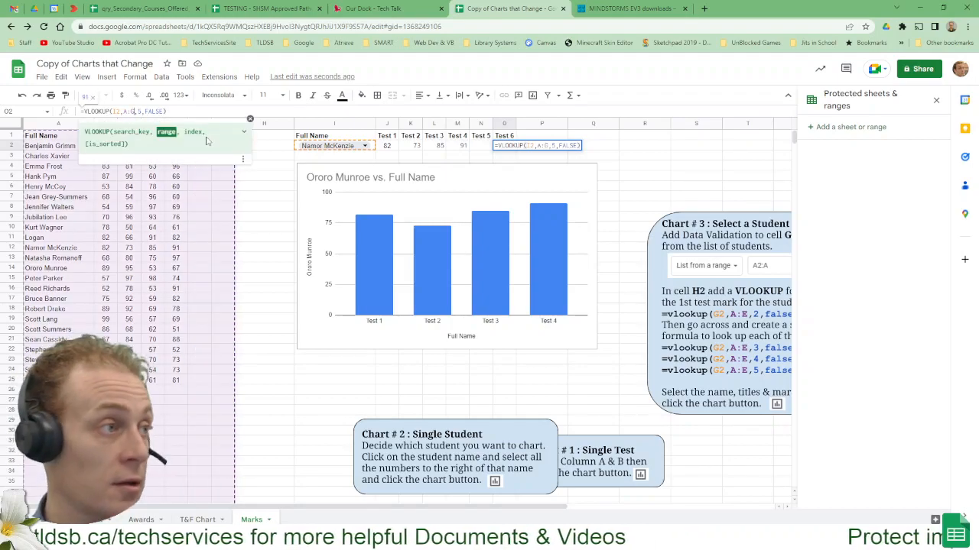
double_click(142, 111)
text(7)
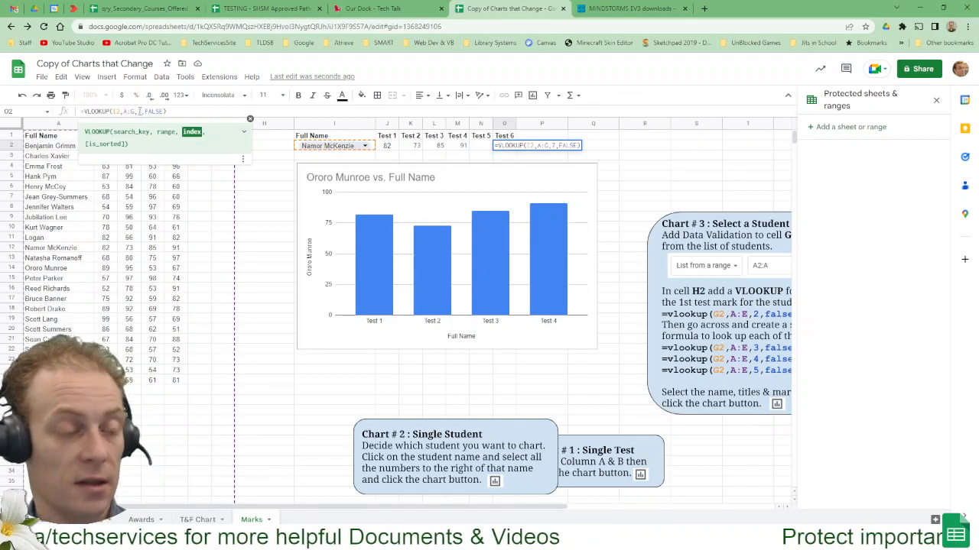
key(Return)
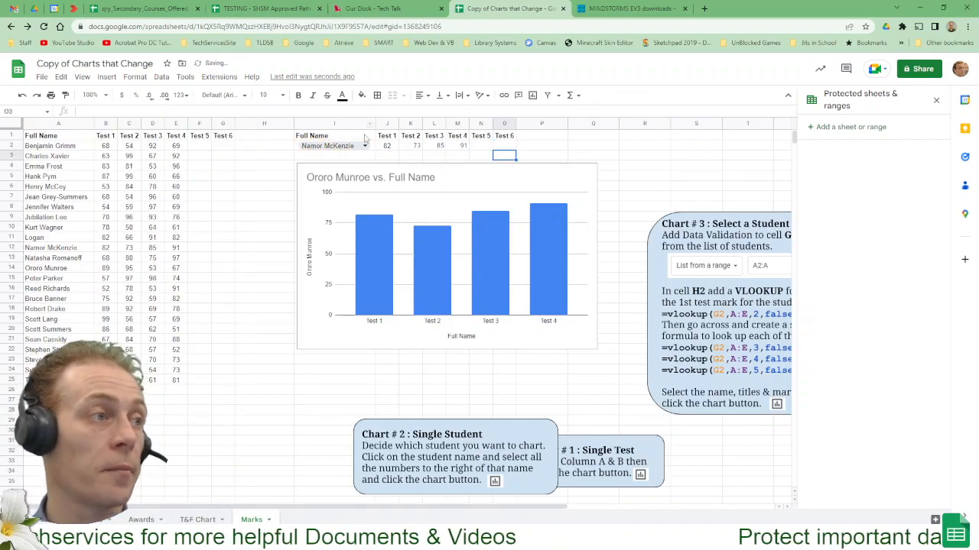
- Set the student selector in I2 to the first student in the list
click(199, 146)
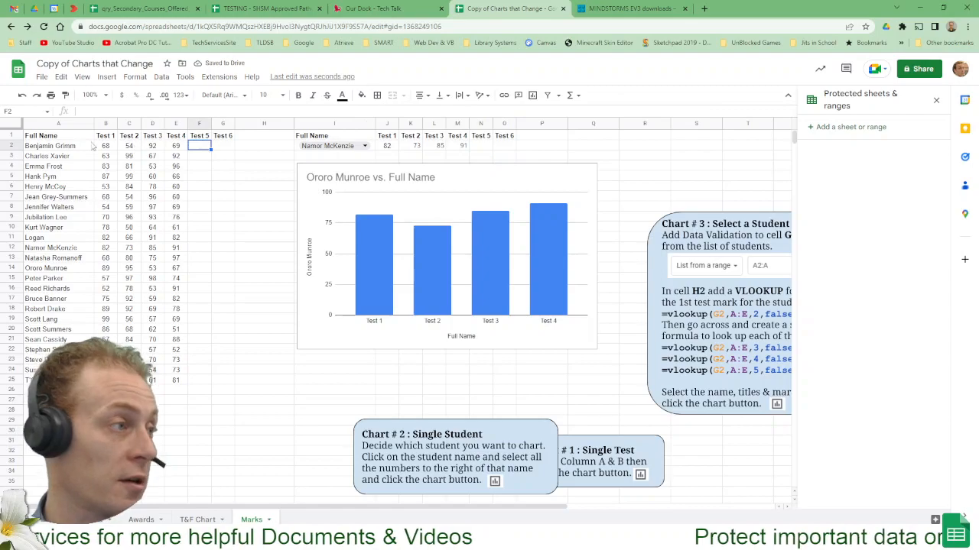
click(356, 145)
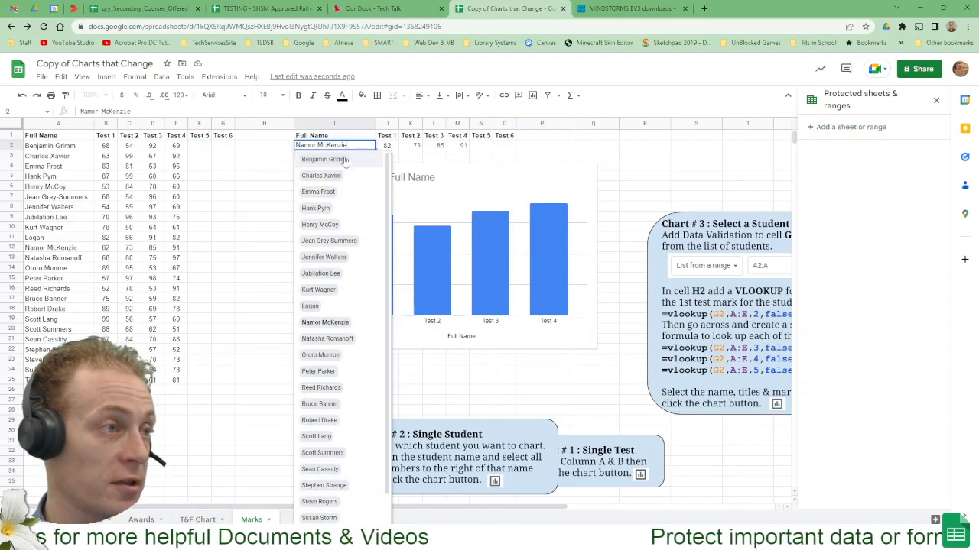
click(344, 161)
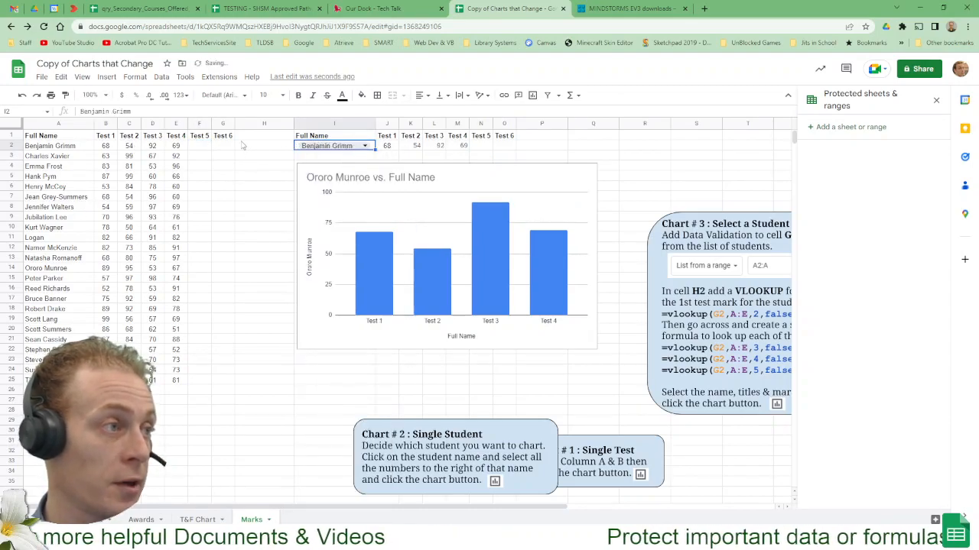
- Enter a trial mark of 1 in F2 to test the Test 5 lookup in N2, and clear it
click(208, 146)
text(1)
key(Return)
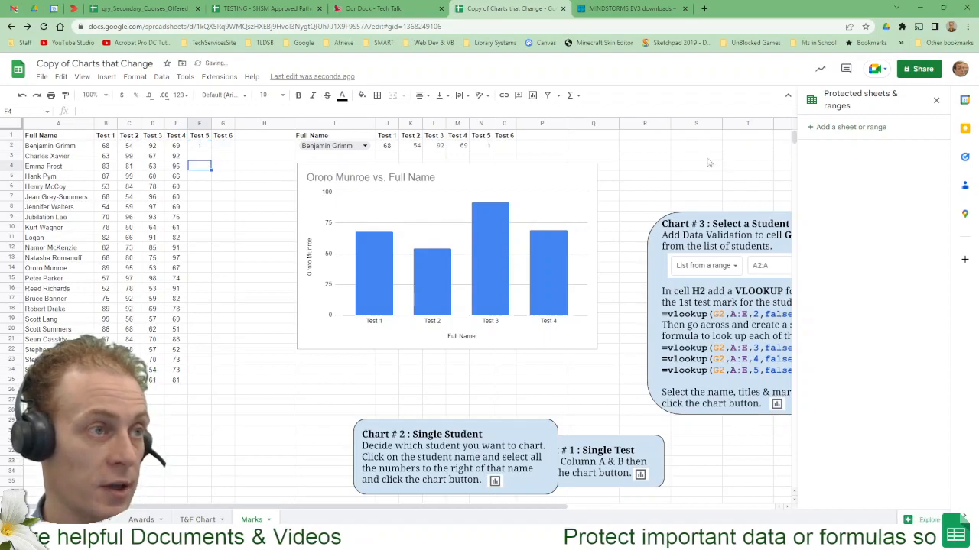
click(477, 149)
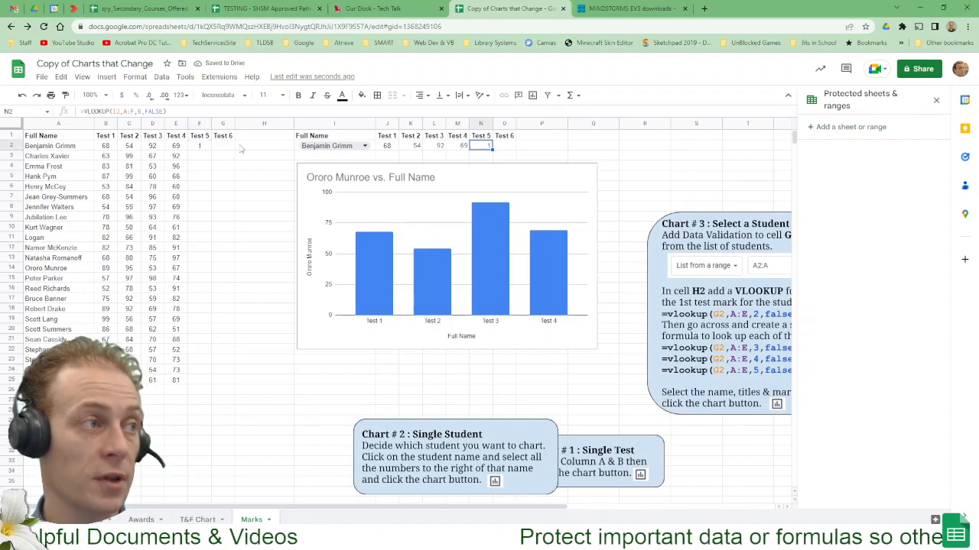
click(206, 147)
key(Delete)
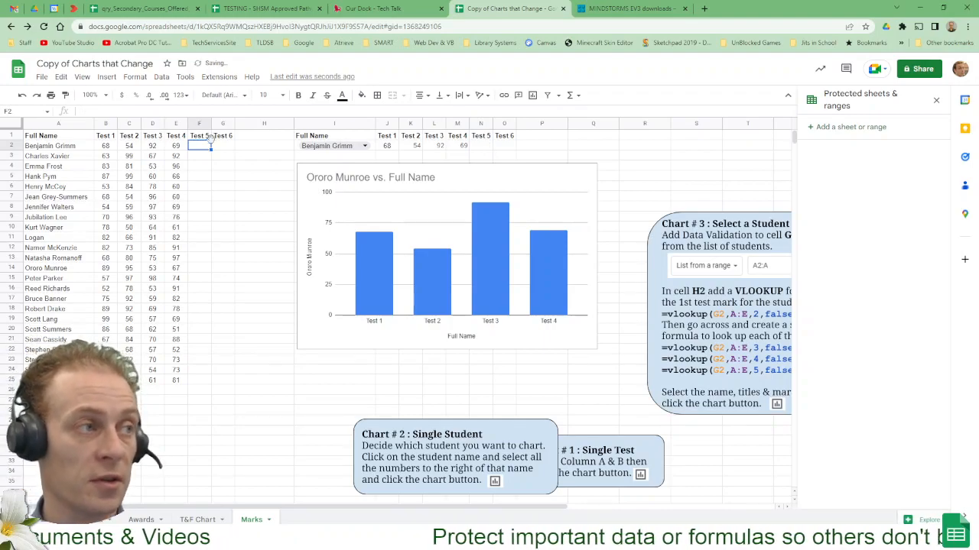
drag(230, 145, 178, 390)
click(262, 311)
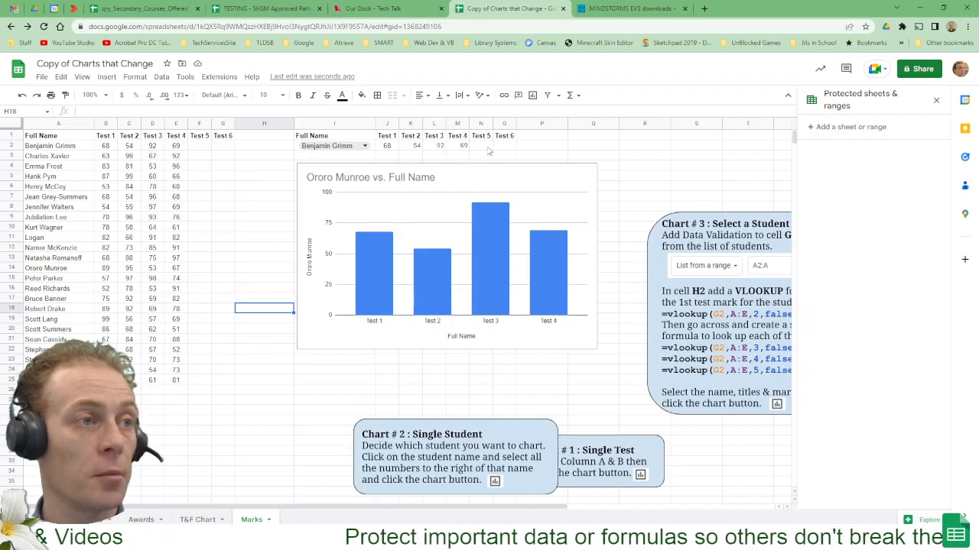
drag(507, 147, 396, 151)
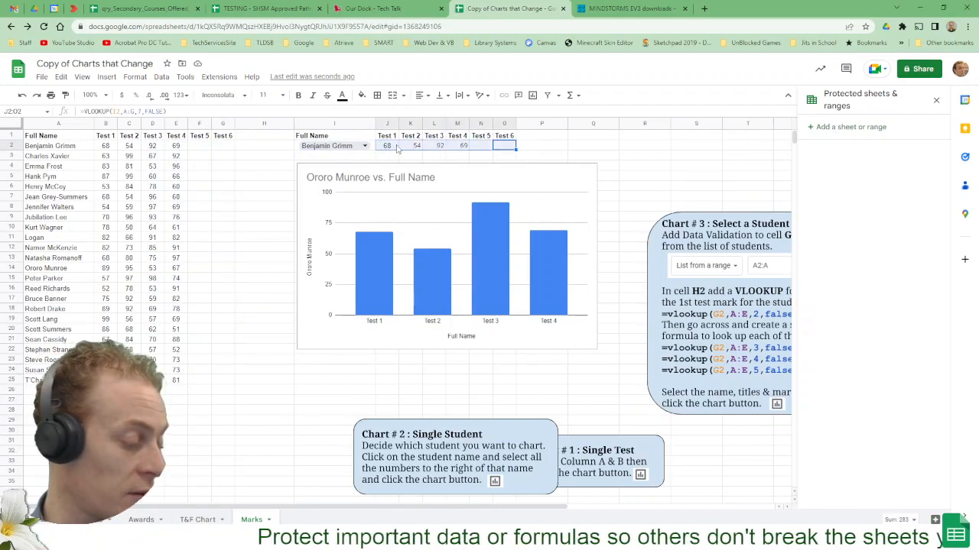
click(561, 140)
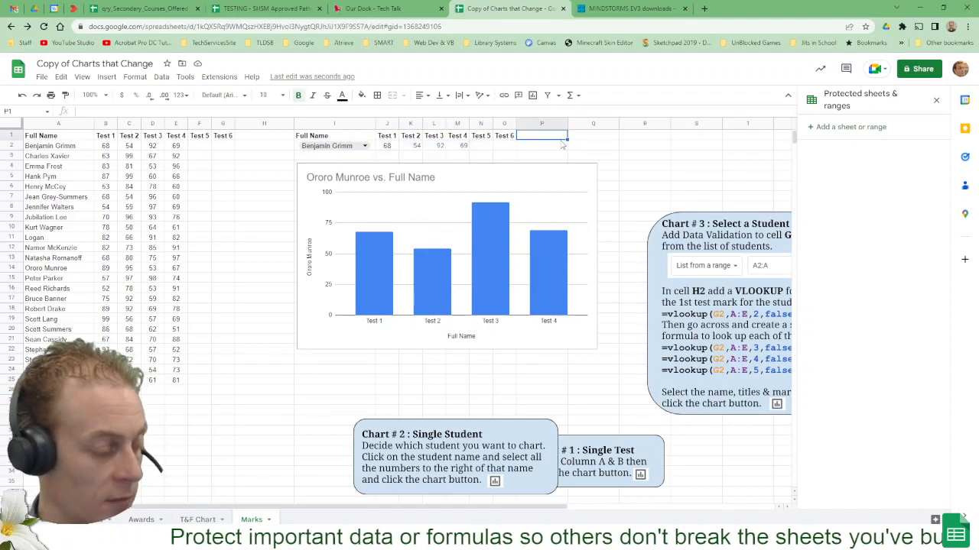
click(549, 149)
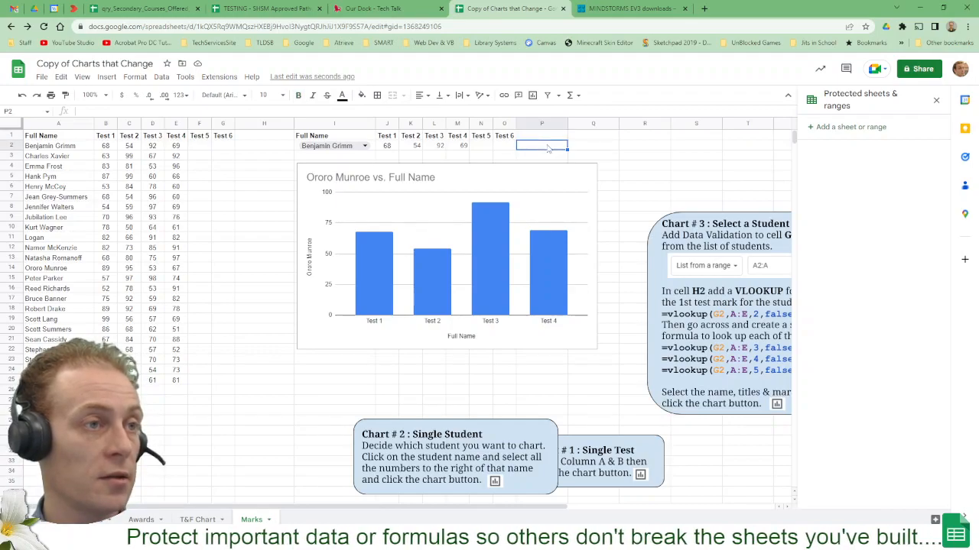
- Select the range J1:O2 containing the test titles and lookup formulas, and dismiss the protected ranges pane
drag(513, 149, 380, 135)
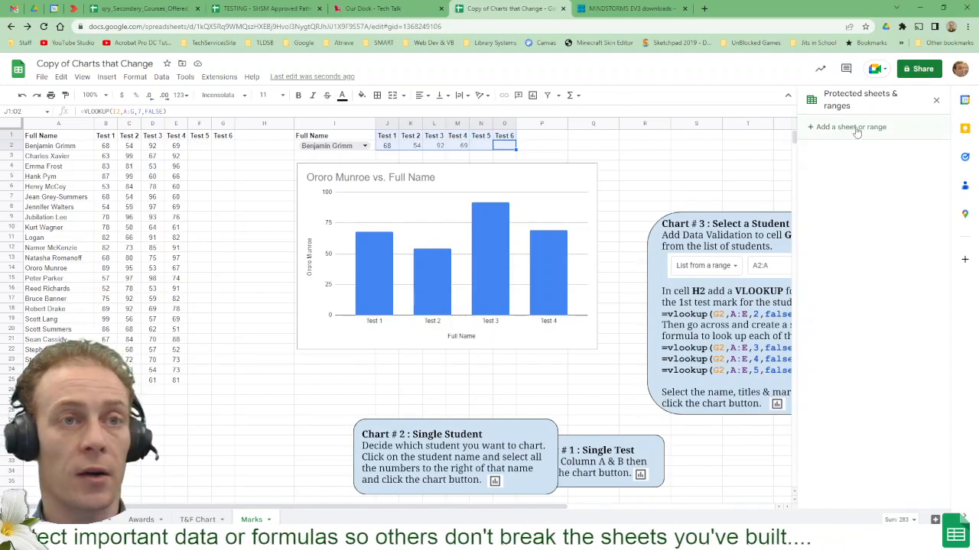
click(935, 103)
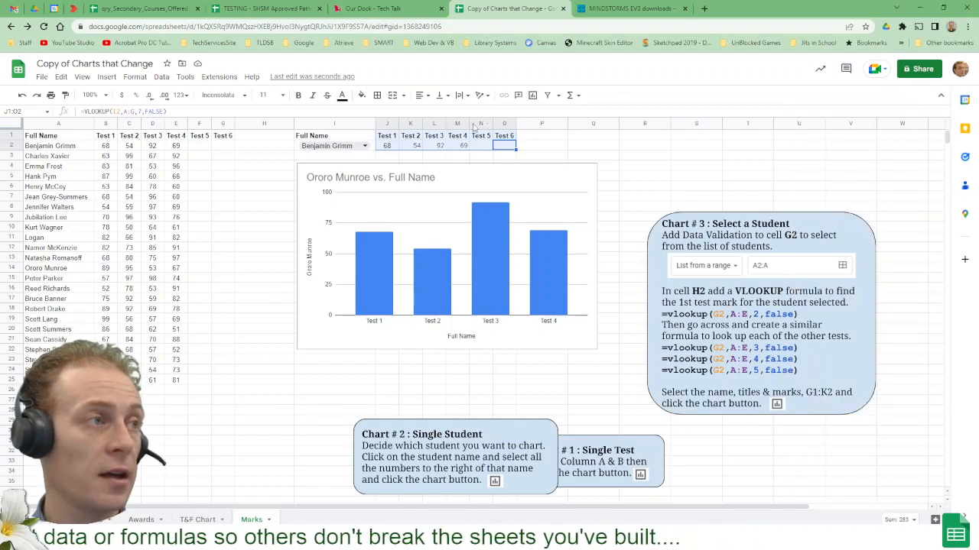
click(160, 80)
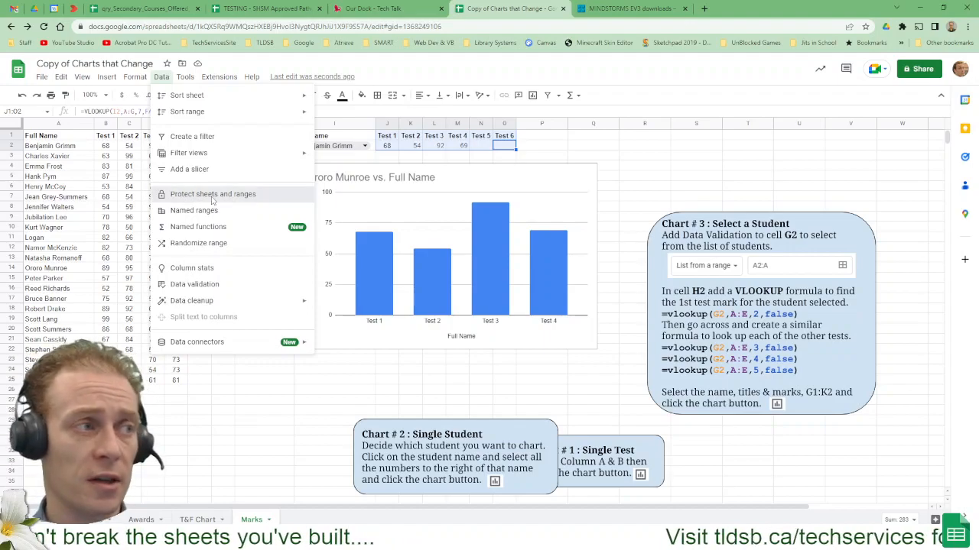
click(213, 195)
drag(861, 184, 808, 185)
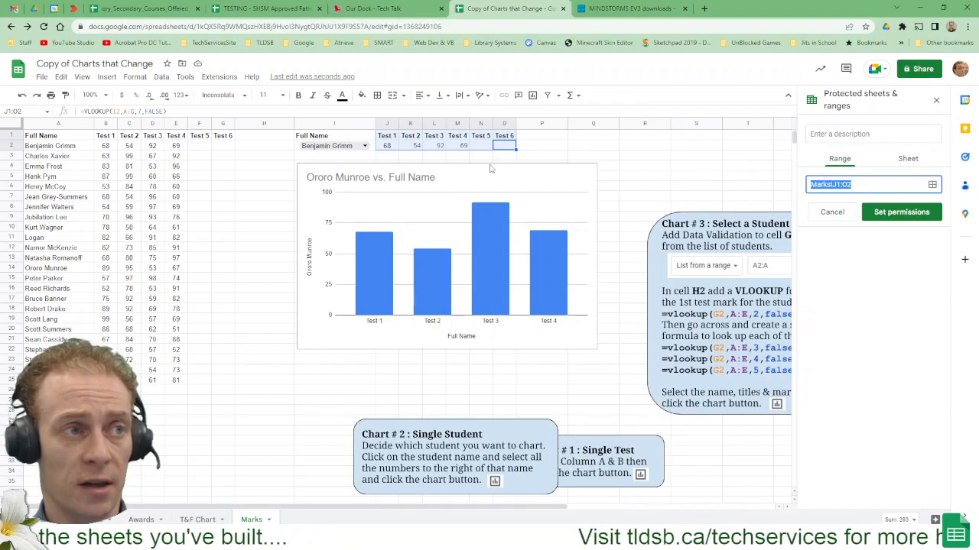
click(879, 184)
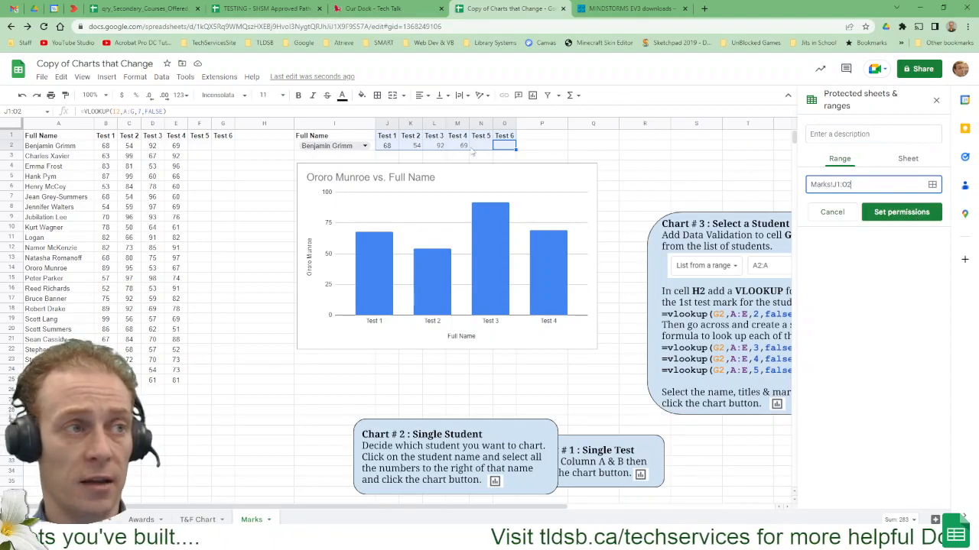
click(936, 102)
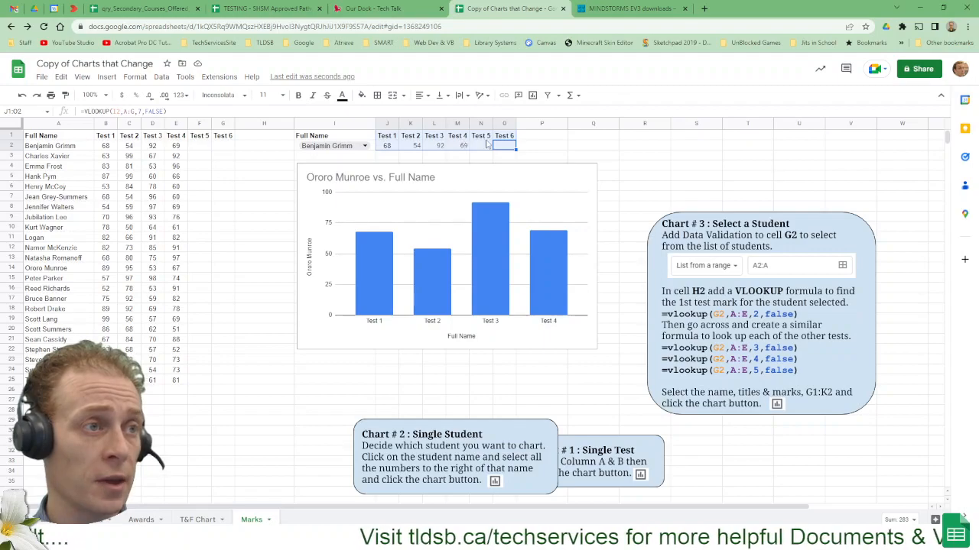
- Protect range J1:O2 on the Marks sheet with the description Chart Formula, showing a warning when the range is edited
right_click(482, 142)
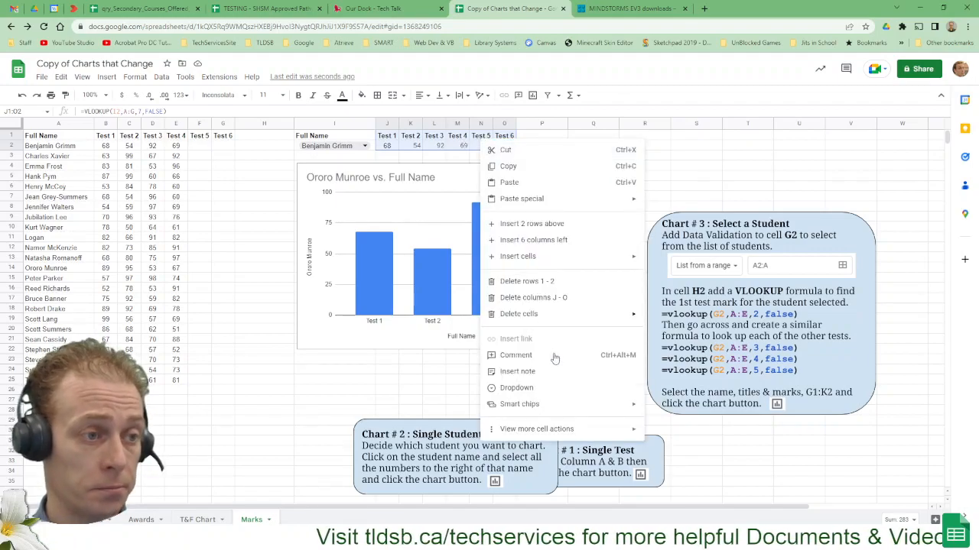
mouse_move(498, 432)
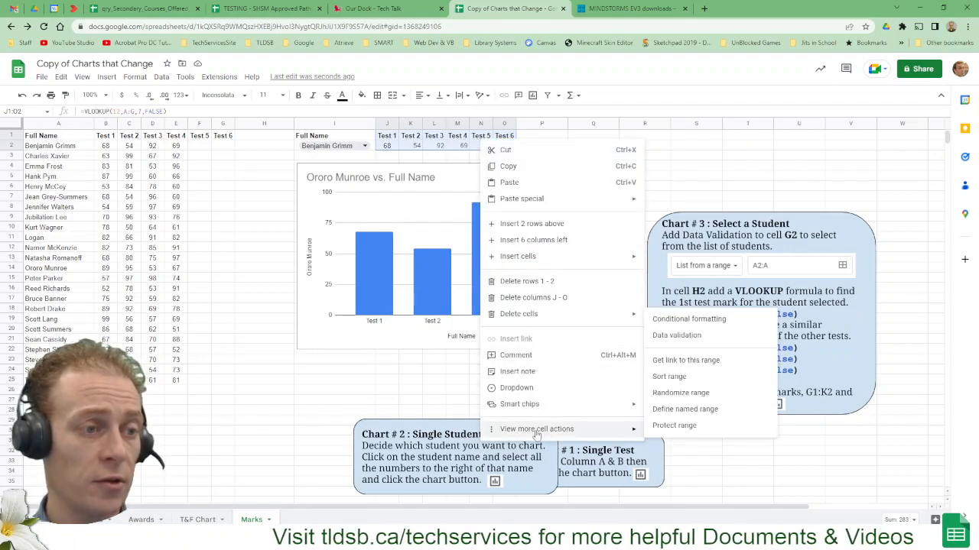
click(700, 428)
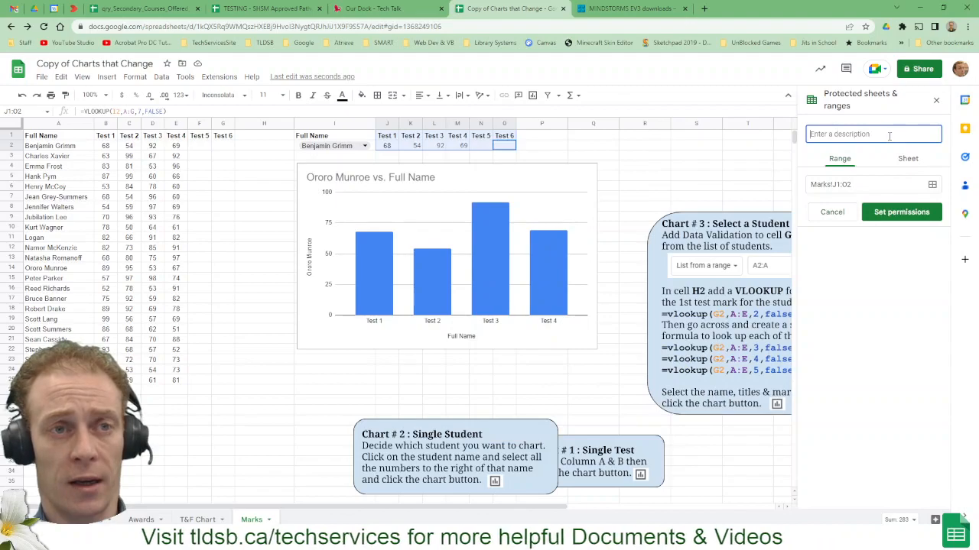
text(Chart Formula)
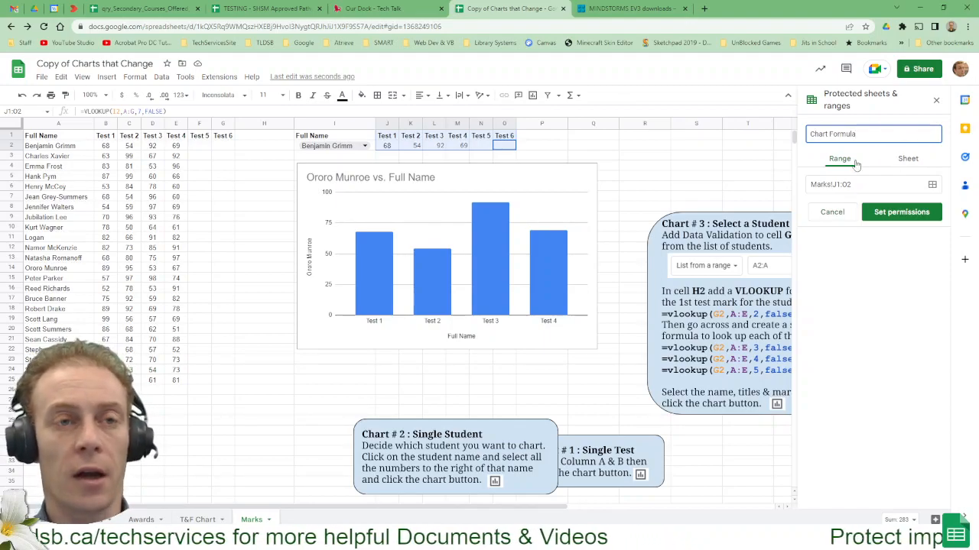
click(901, 214)
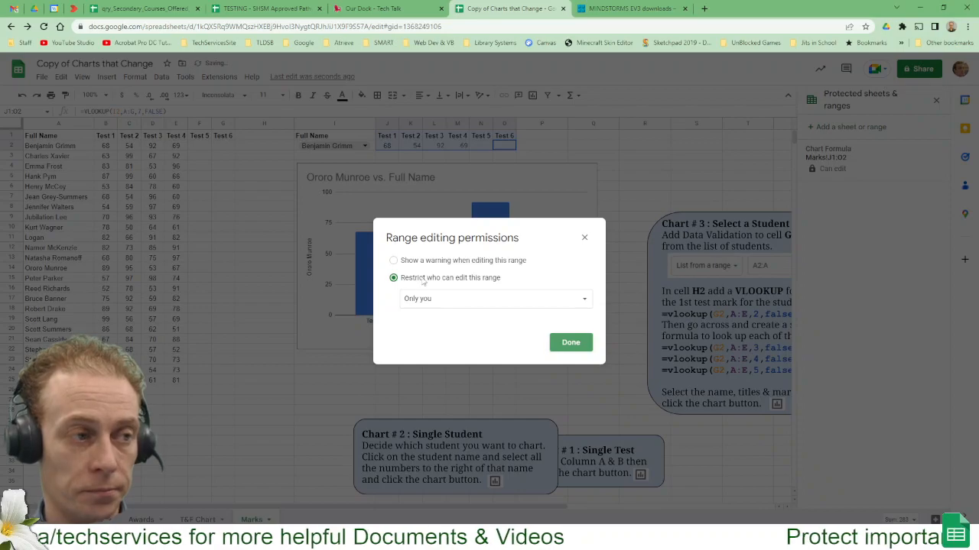
click(467, 263)
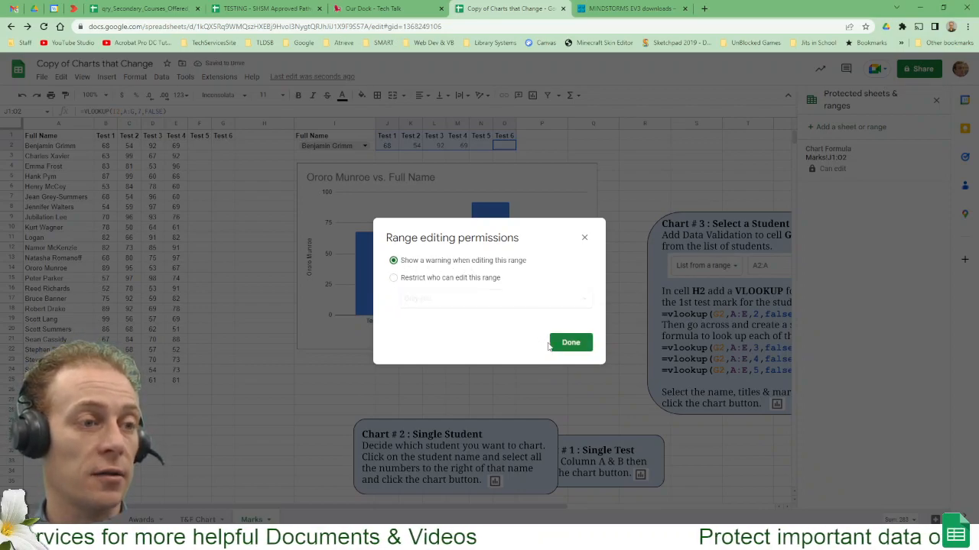
click(572, 345)
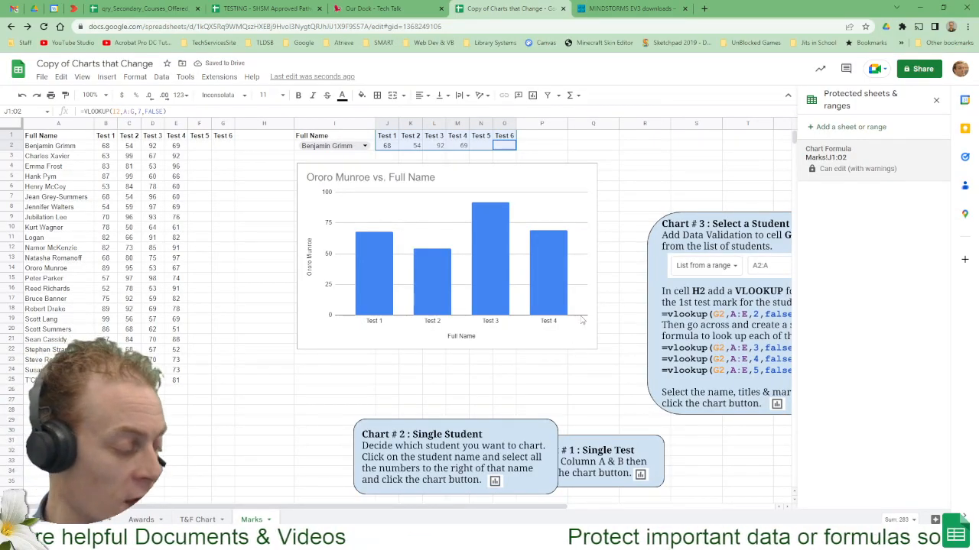
- Test the protection by entering hi in N2, read the warning, and accept the edit anyway
click(600, 138)
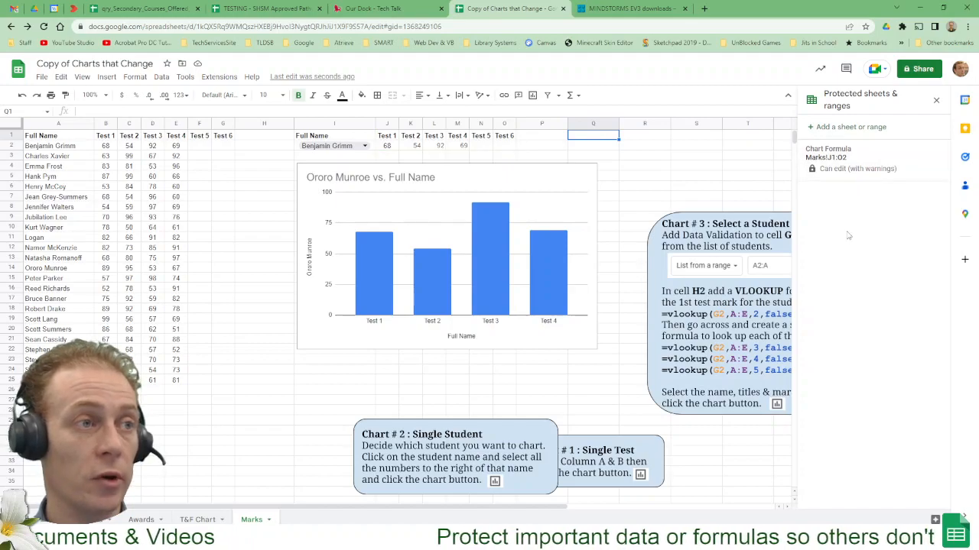
click(479, 145)
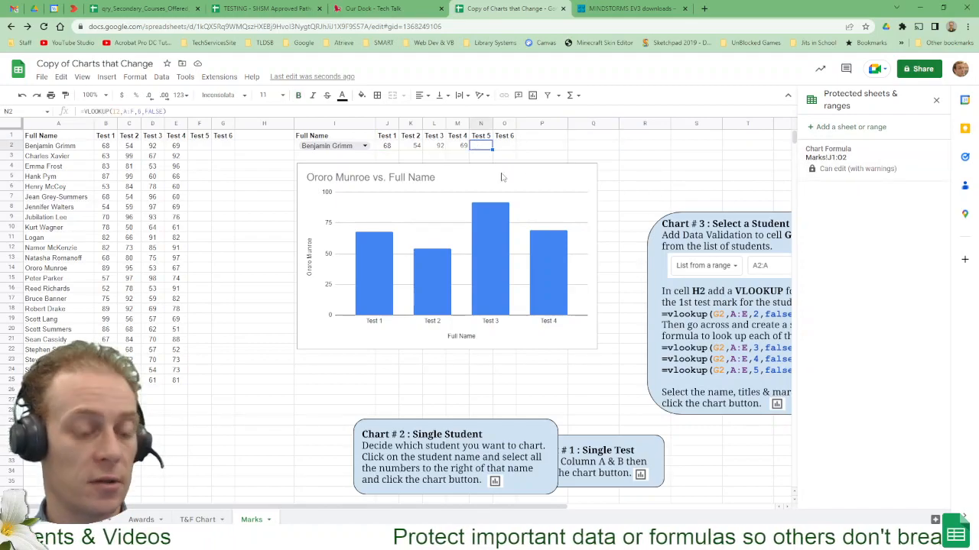
text(=)
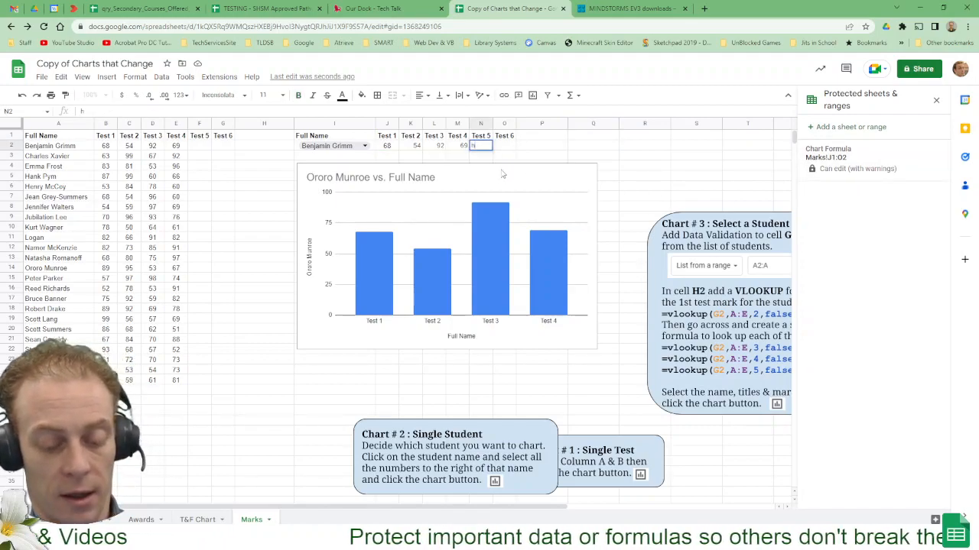
text(i)
key(Return)
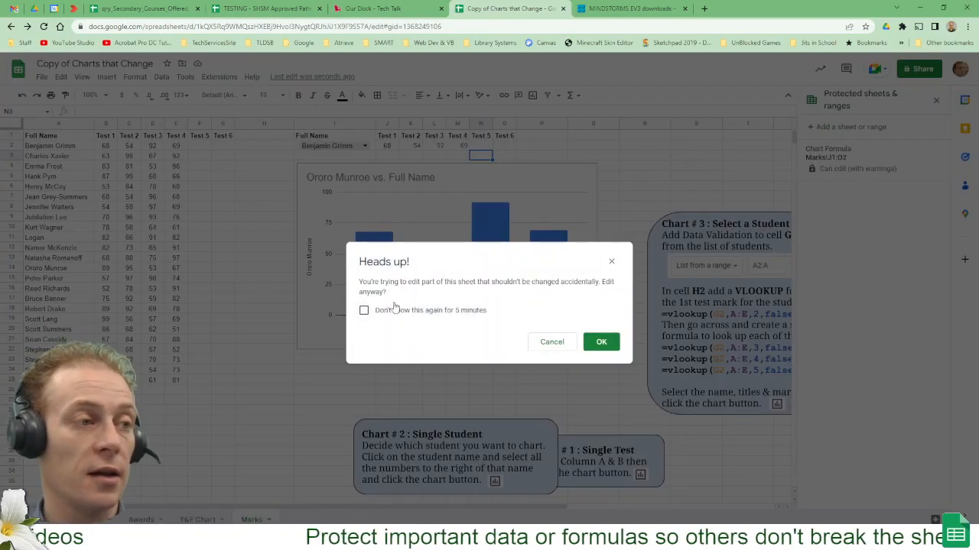
drag(437, 283, 572, 283)
double_click(579, 282)
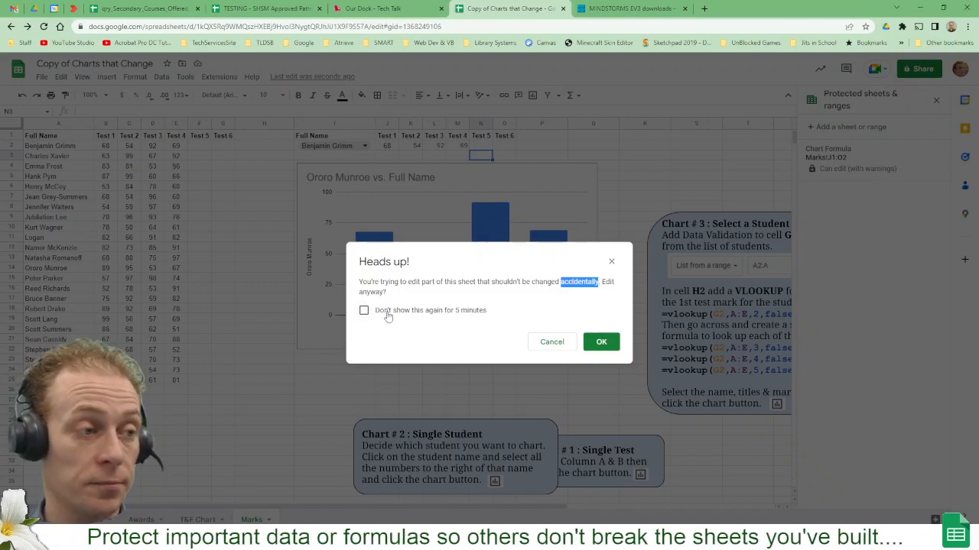
click(456, 280)
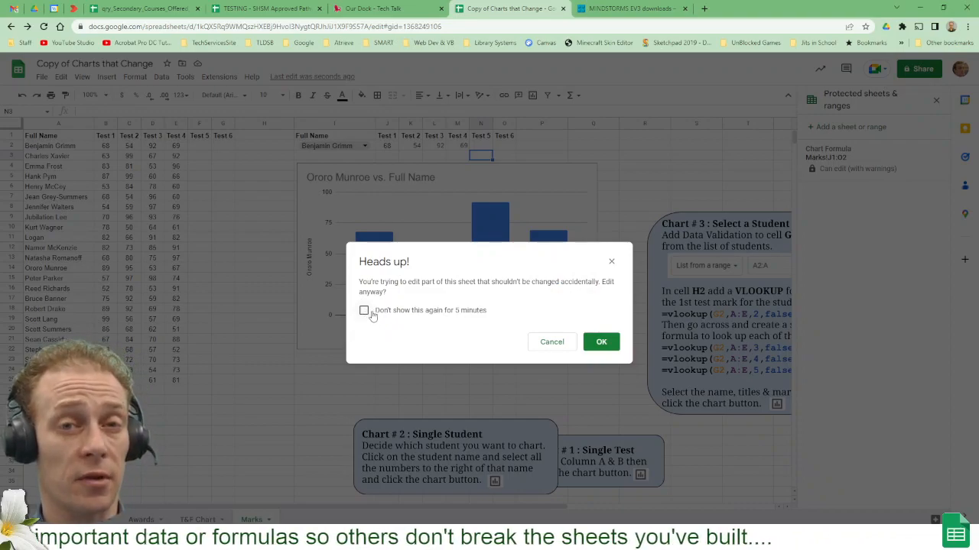
click(599, 343)
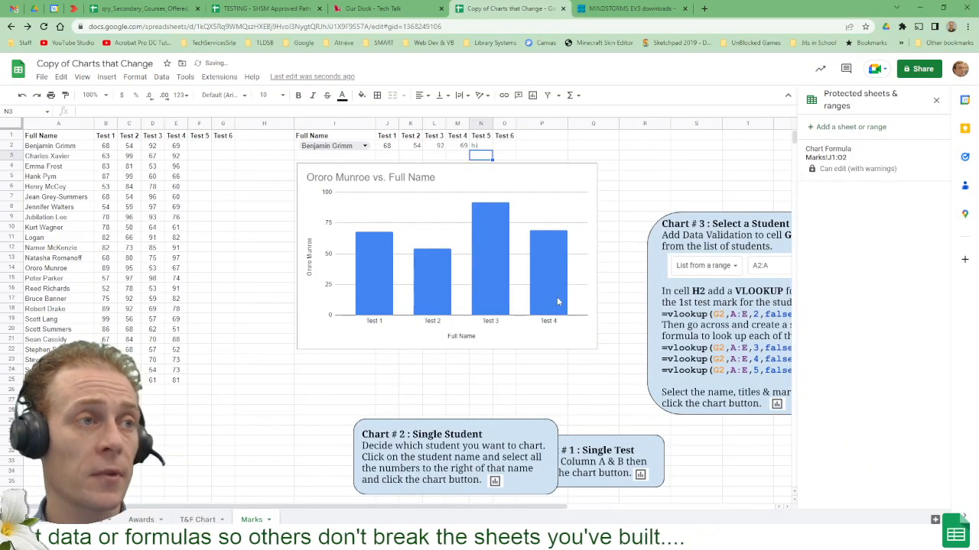
- Clear the contents of the Test 5 cell N2
click(482, 147)
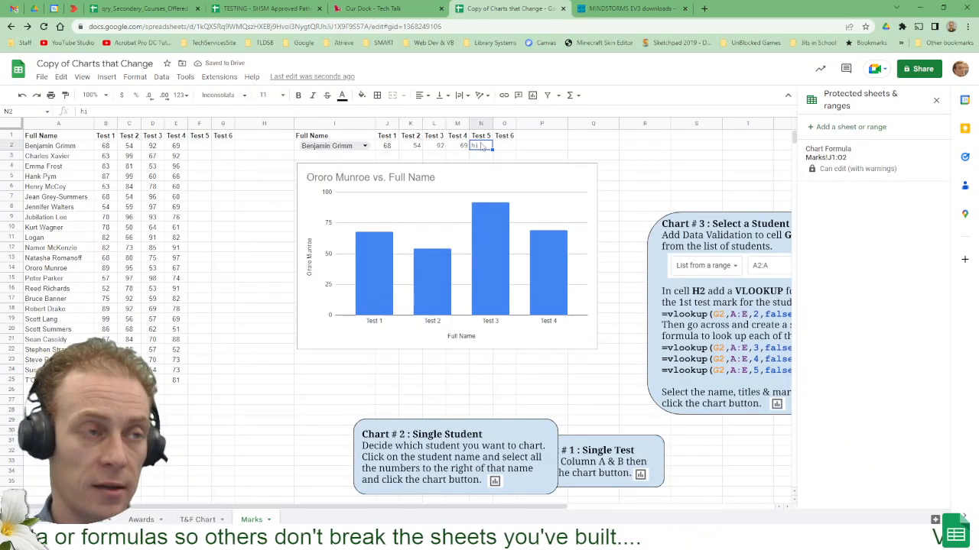
key(Delete)
key(Return)
- Try to overwrite the formula in O2 with asdf, and cancel the edit at the protection warning
click(501, 147)
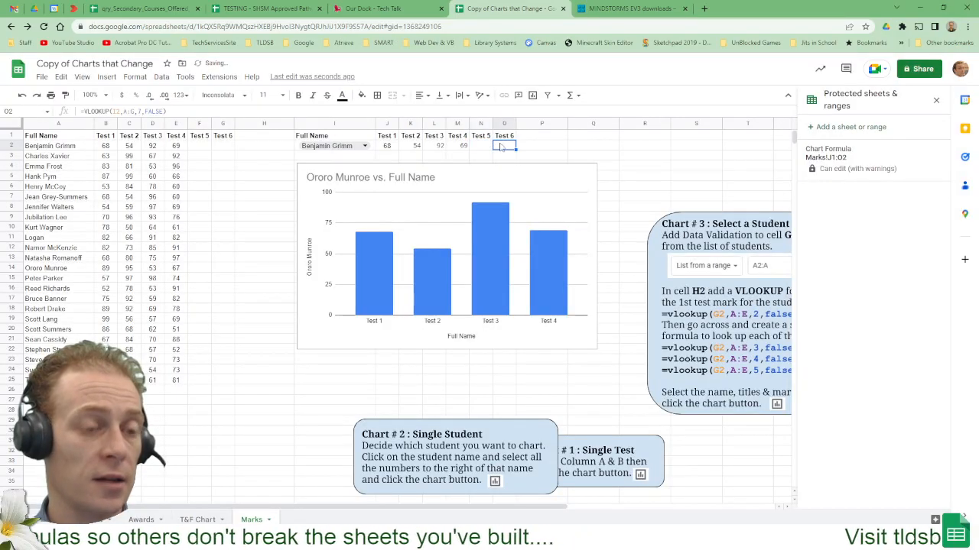
text(asdf)
click(577, 148)
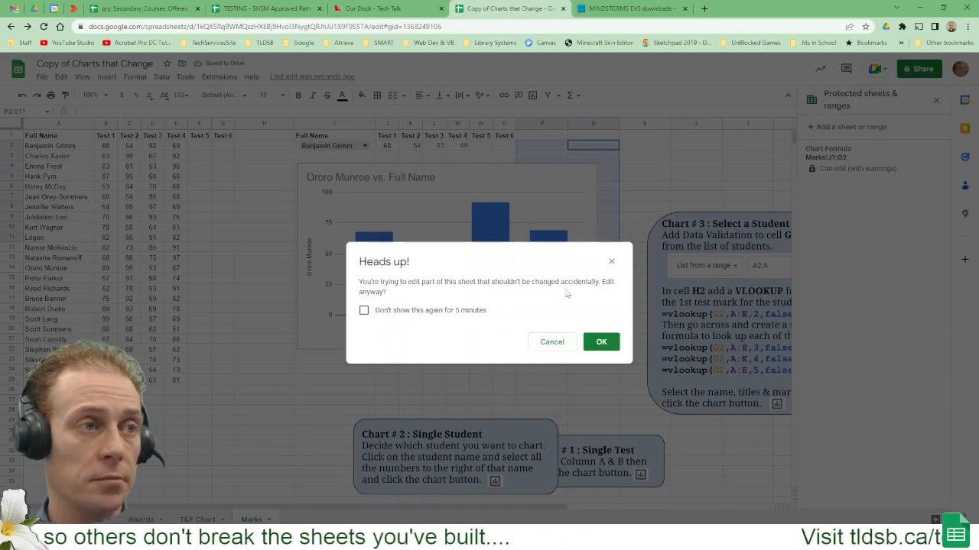
click(550, 342)
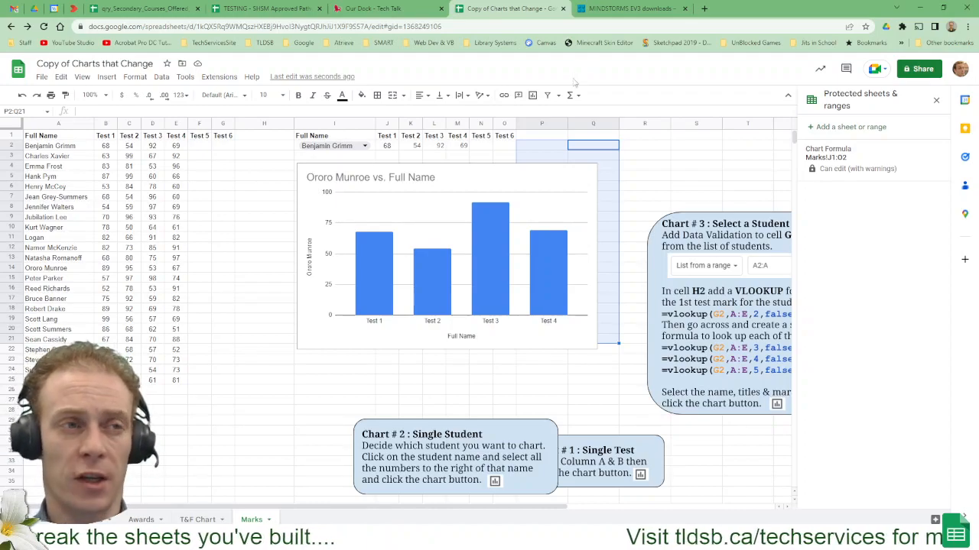
click(641, 147)
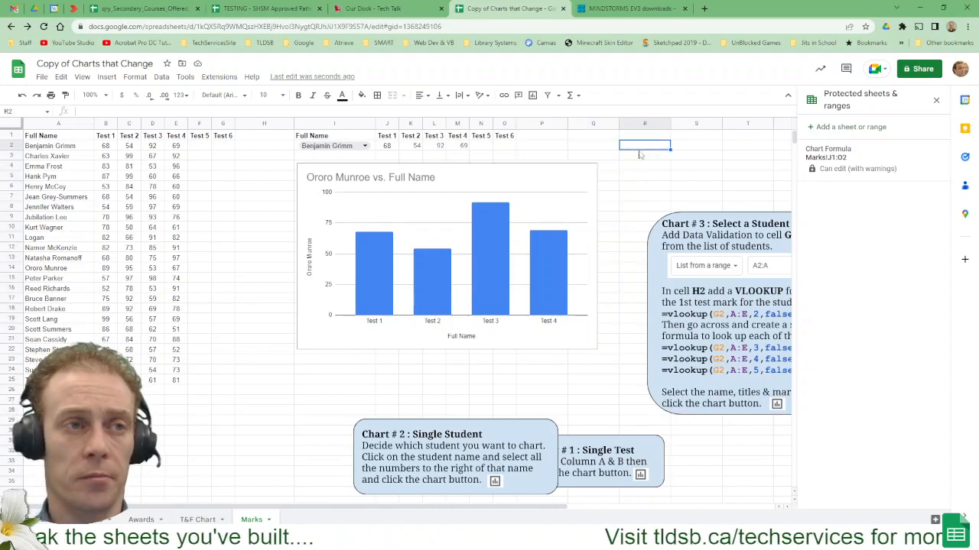
- Open the Chart Formula range's editing permissions, try the option restricting who can edit it, and discard the change
click(912, 162)
click(853, 214)
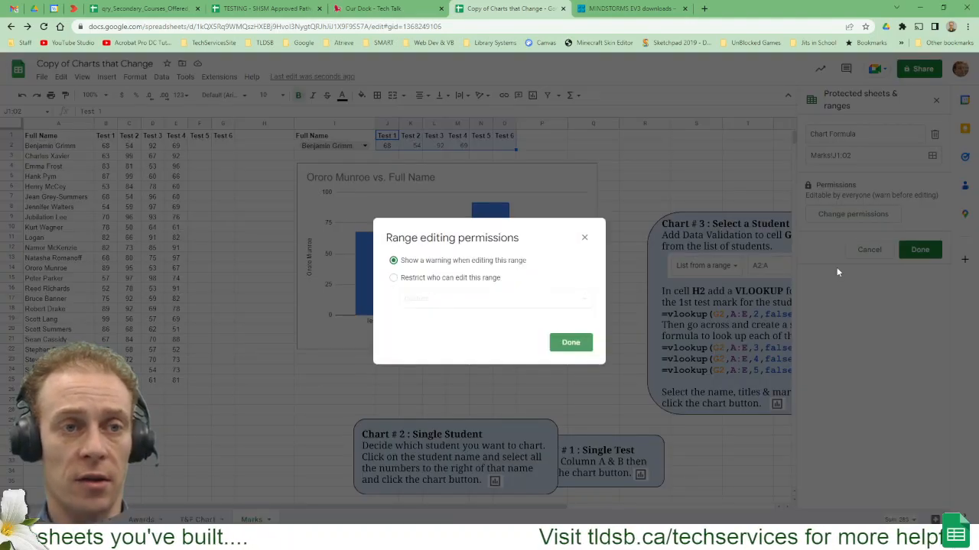
click(448, 280)
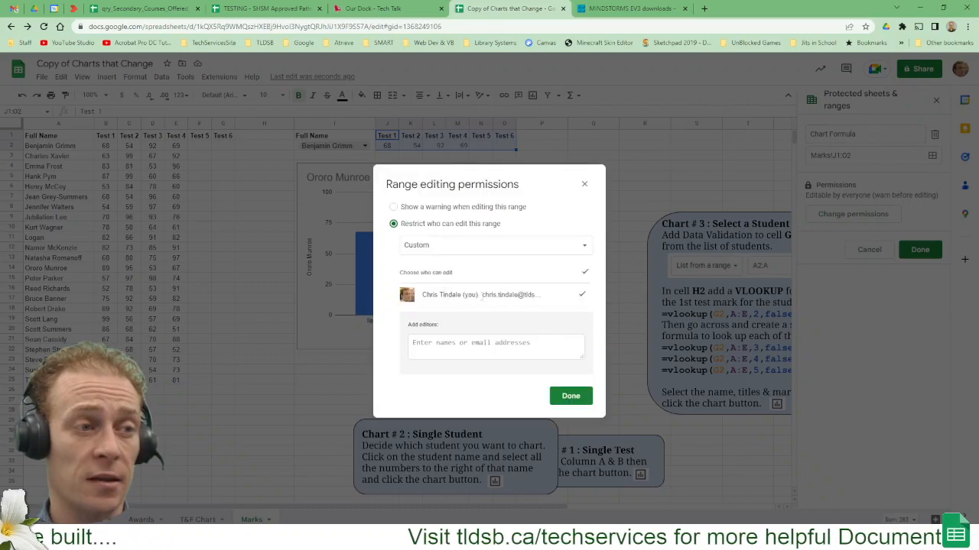
click(584, 185)
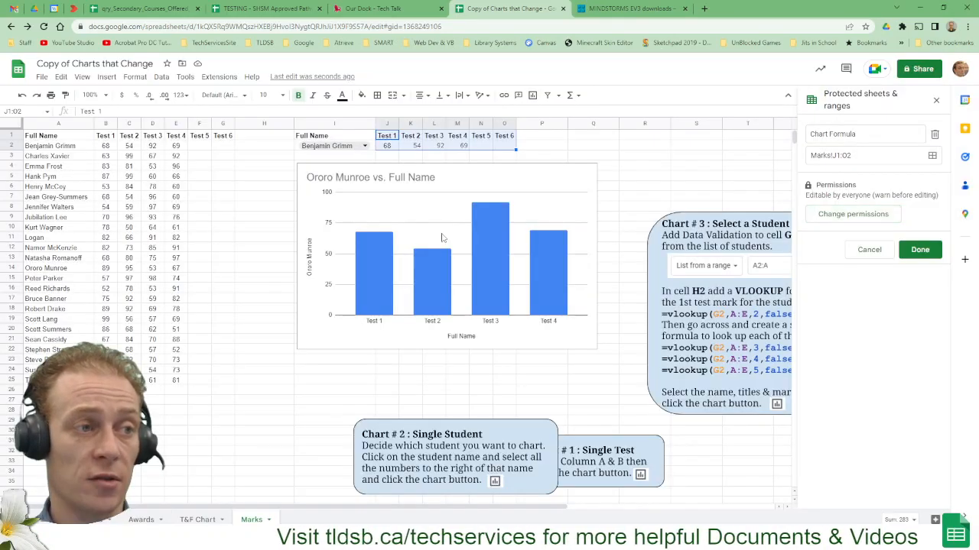
click(662, 177)
drag(512, 156, 321, 145)
click(257, 180)
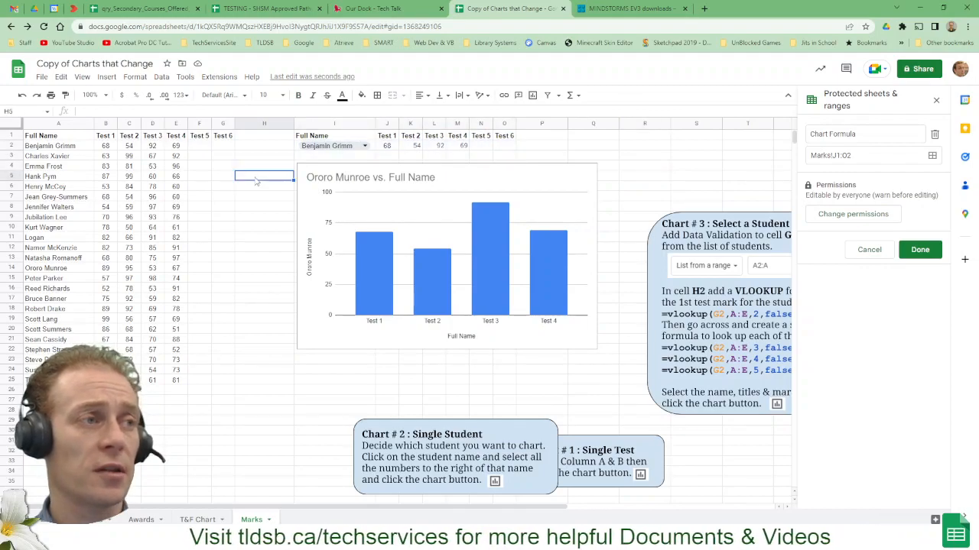
drag(257, 180, 214, 267)
click(262, 289)
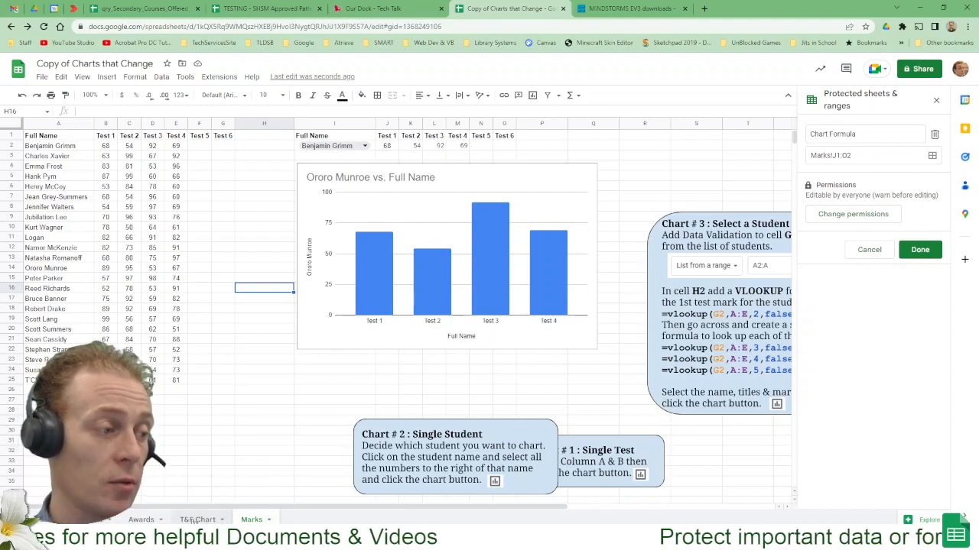
- Check the Marks sheet's options for sheet protection, and finish editing the Chart Formula protection
click(270, 520)
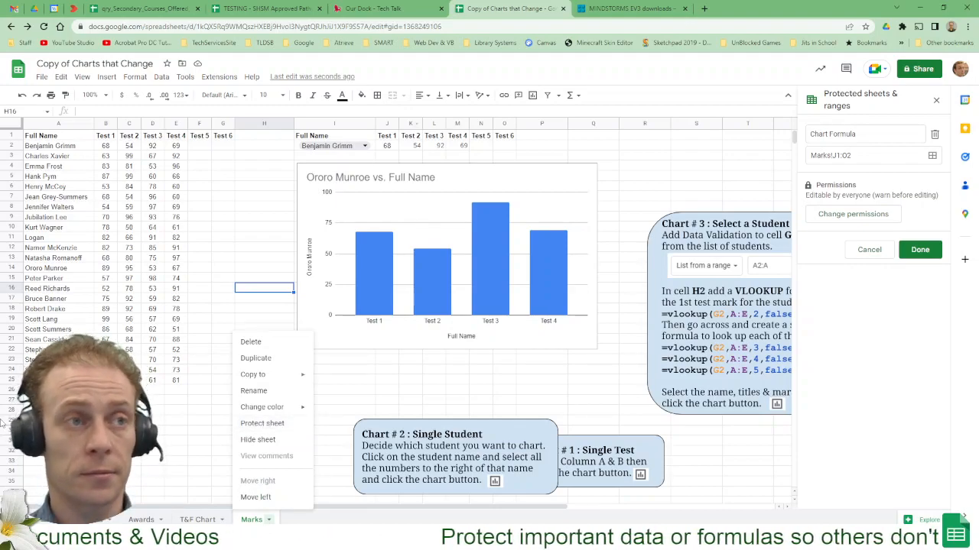
click(919, 250)
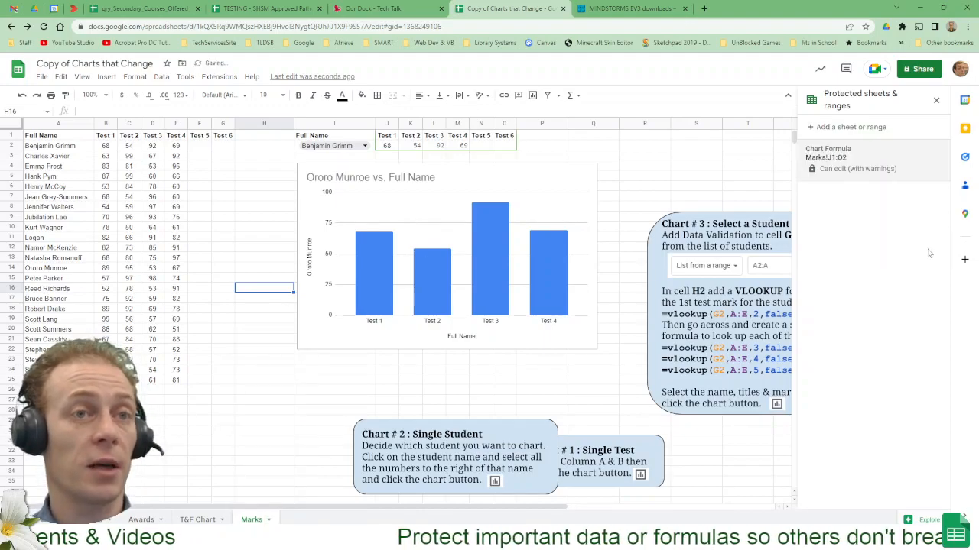
drag(204, 401, 74, 171)
click(253, 288)
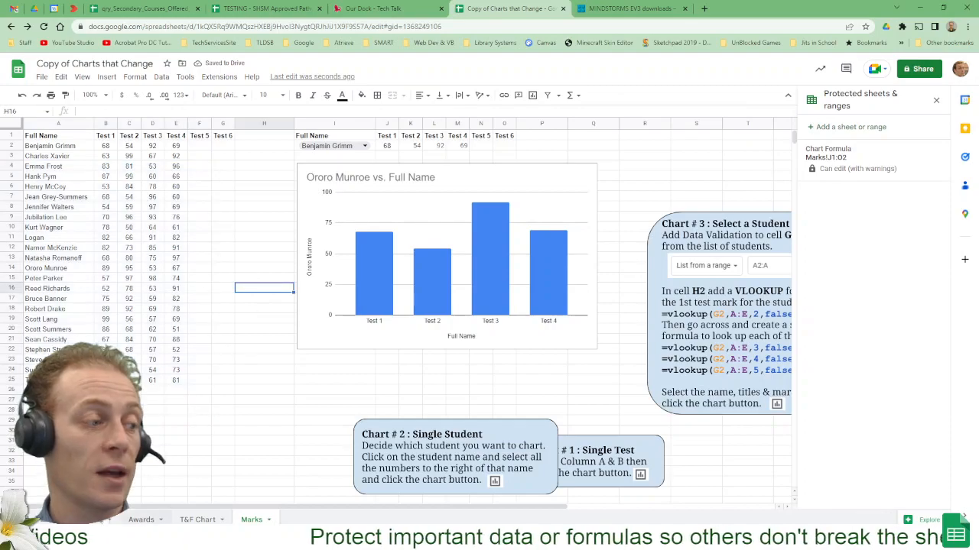
drag(481, 146, 345, 139)
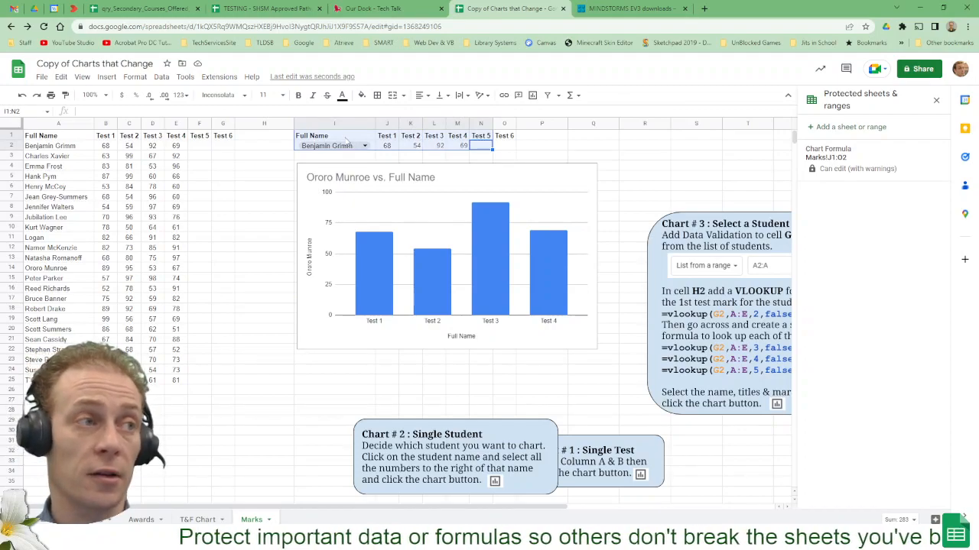
click(521, 151)
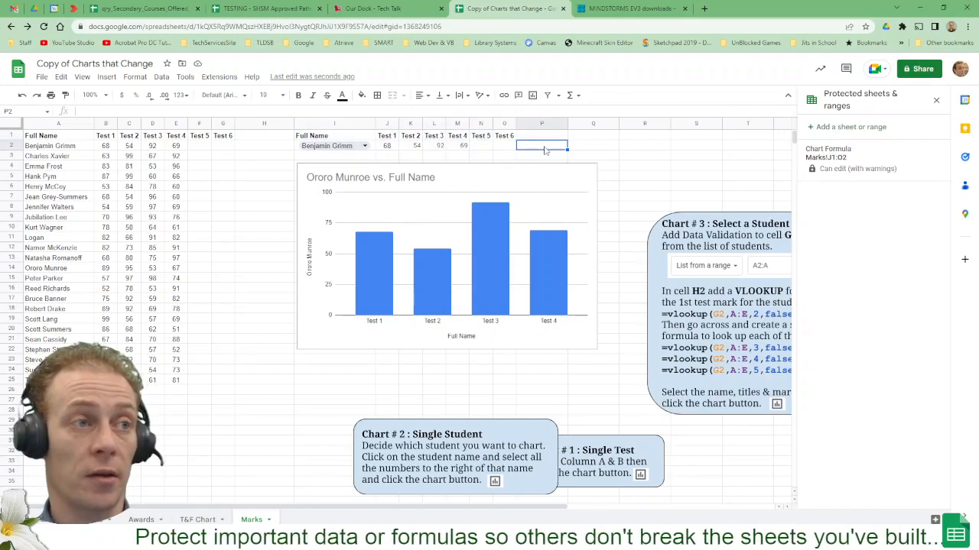
drag(174, 165, 107, 349)
click(253, 210)
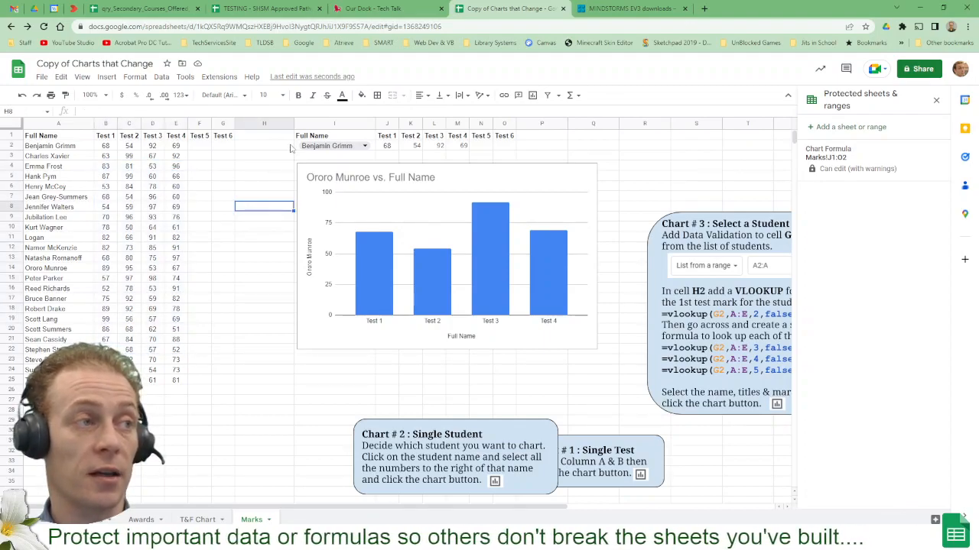
click(503, 154)
drag(479, 148, 380, 134)
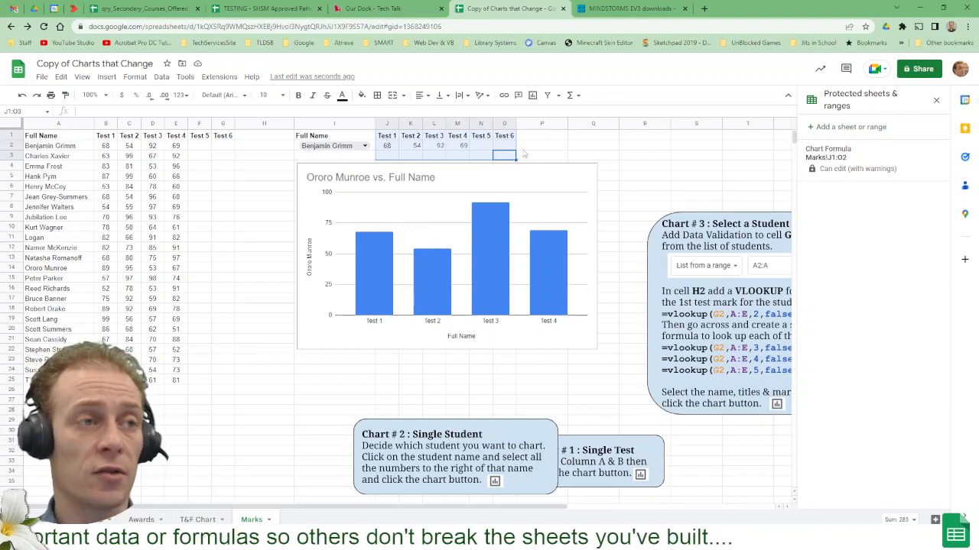
click(561, 137)
click(606, 147)
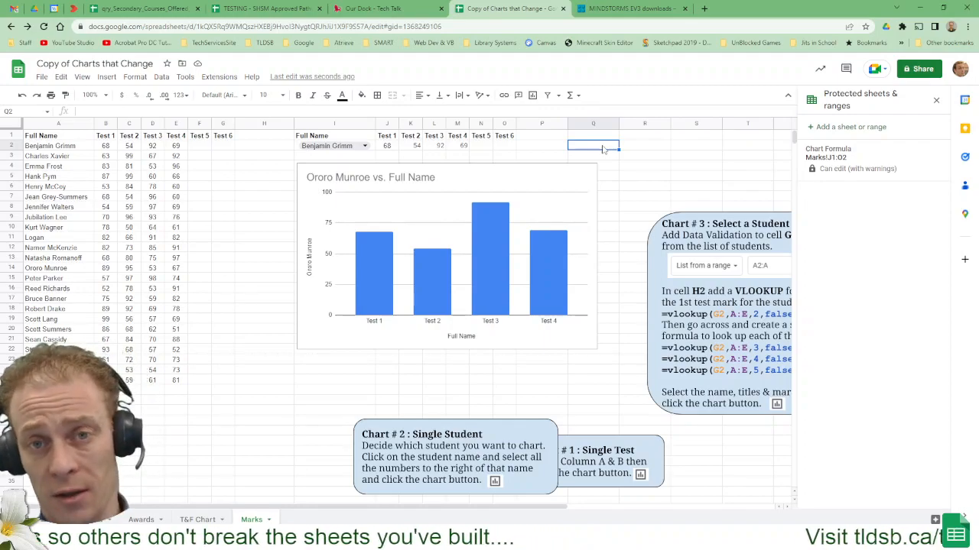
- Start sharing the spreadsheet with a suggested contact as Editor, cancel the invitation, and leave the sharing settings
click(923, 69)
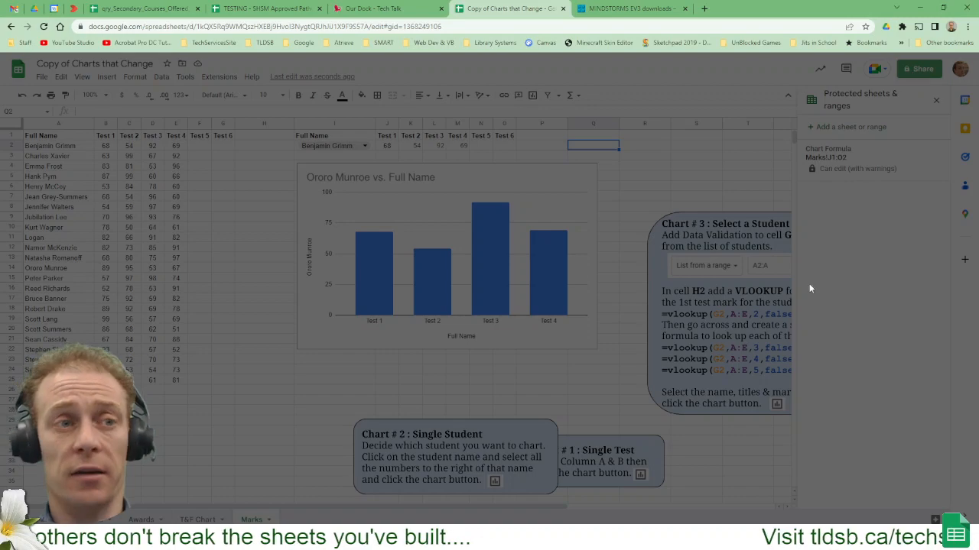
click(531, 242)
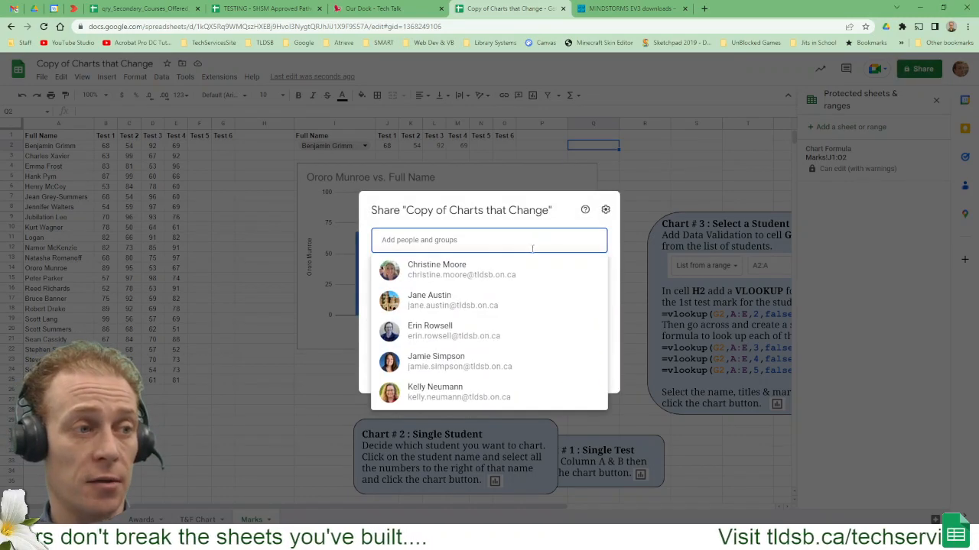
click(436, 275)
click(584, 250)
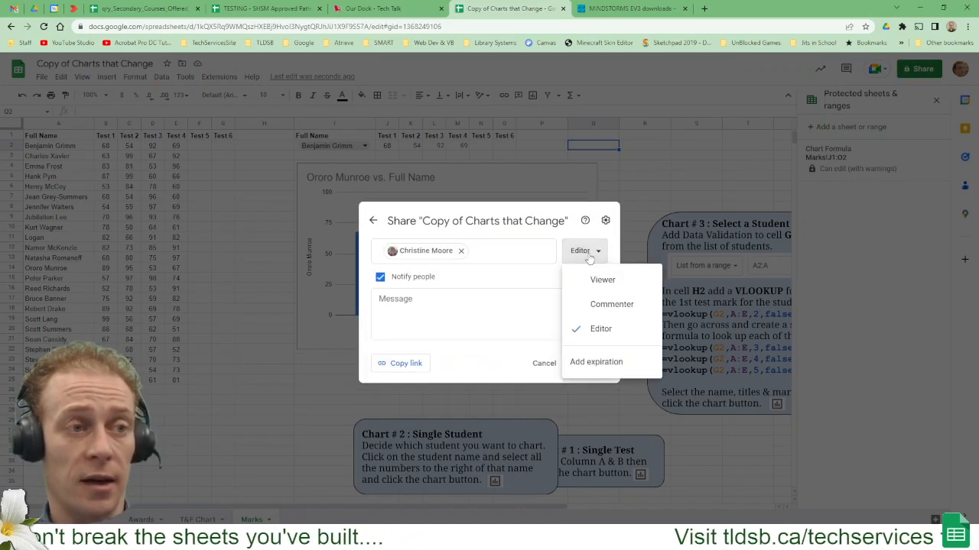
click(591, 336)
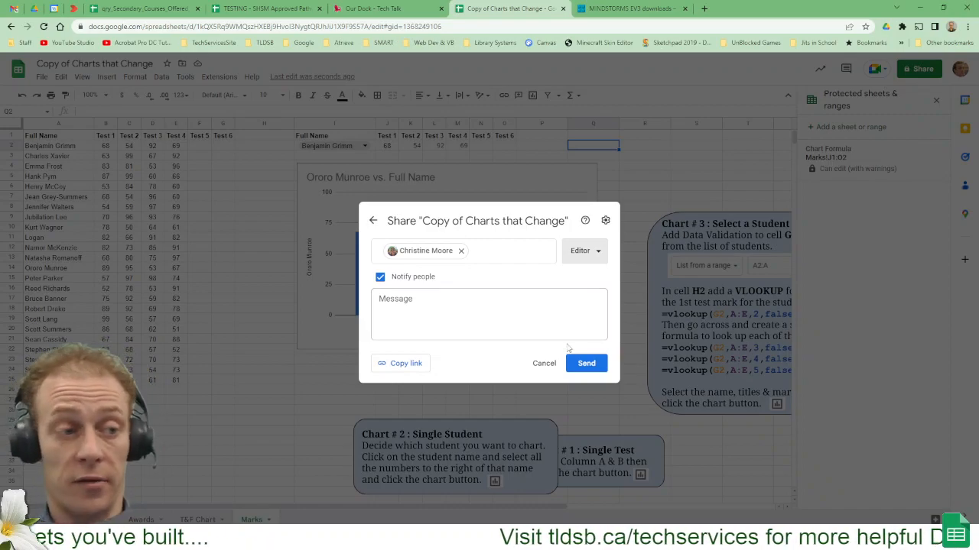
click(544, 364)
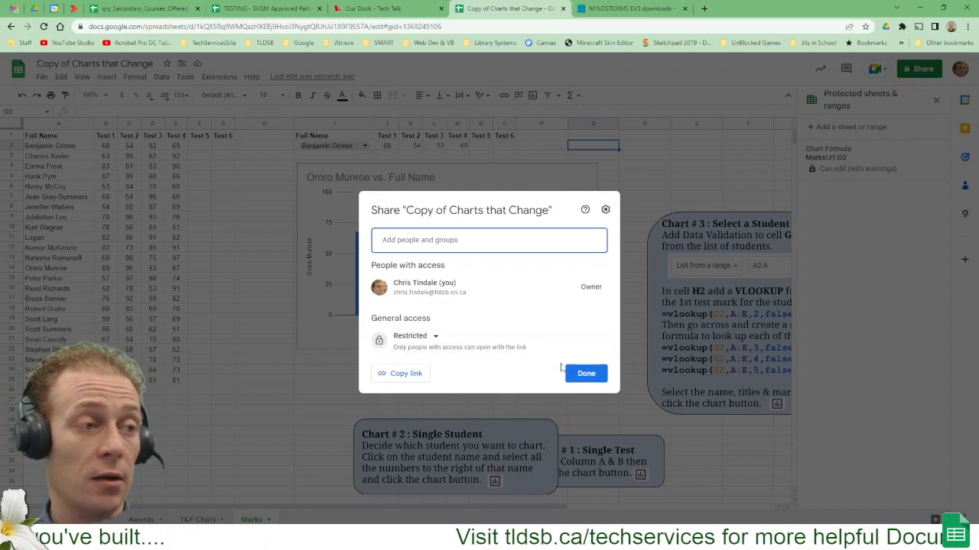
click(586, 373)
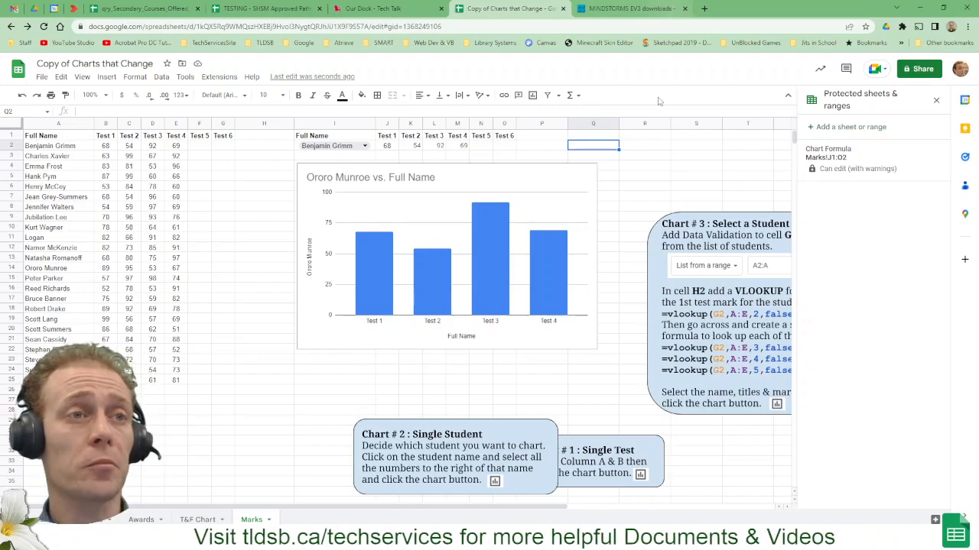
- Close the protected ranges list, check the Aug. 3rd Charts in Sheets session on the Our Dock Tech Talk page, and return to the spreadsheet
click(936, 101)
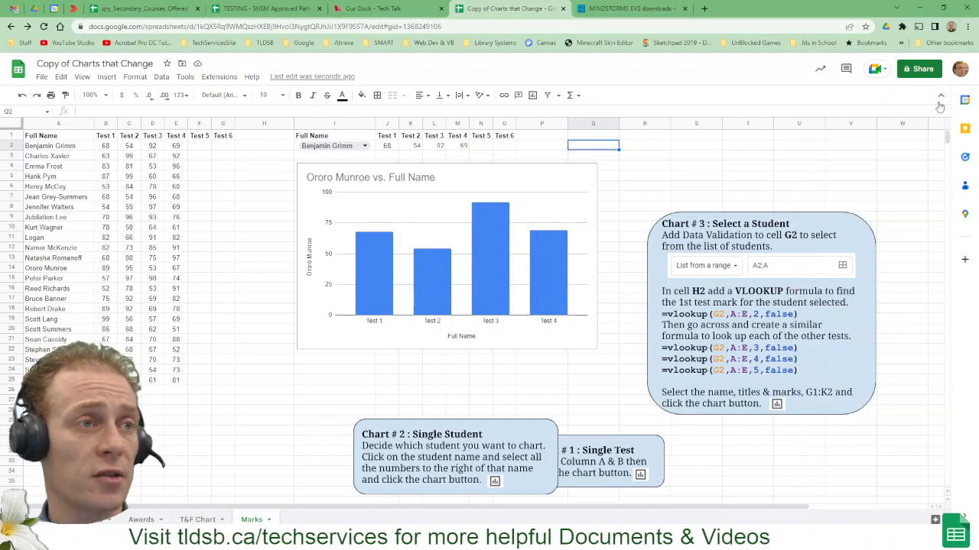
click(374, 11)
drag(247, 184, 295, 186)
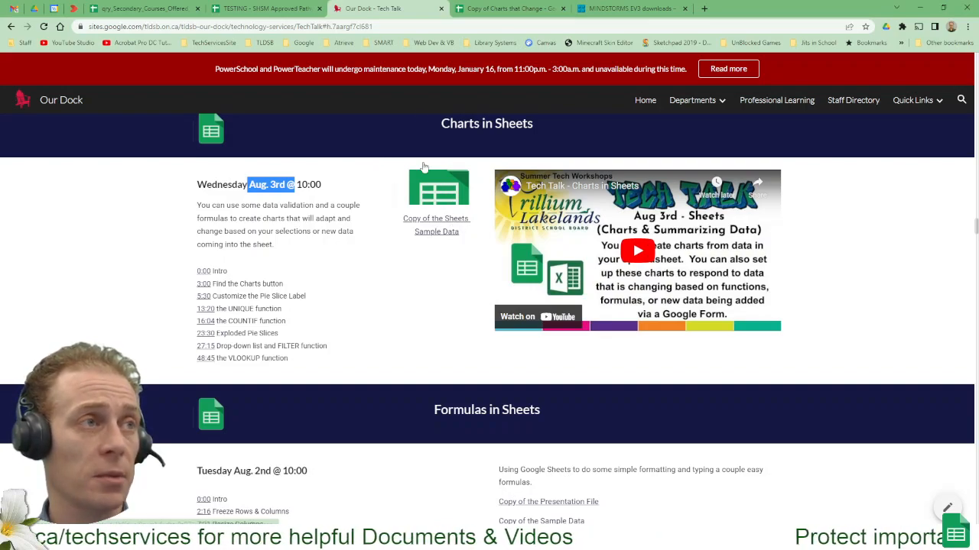
click(494, 8)
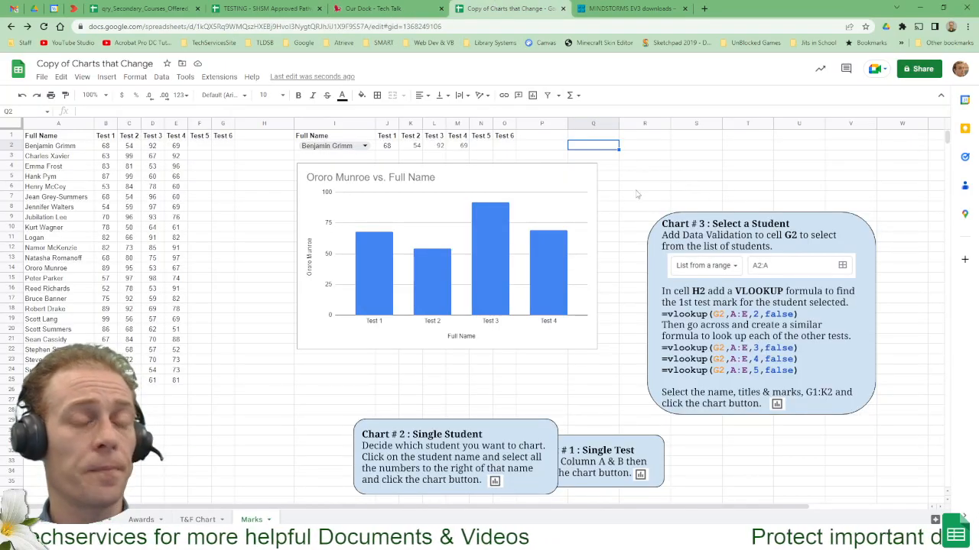